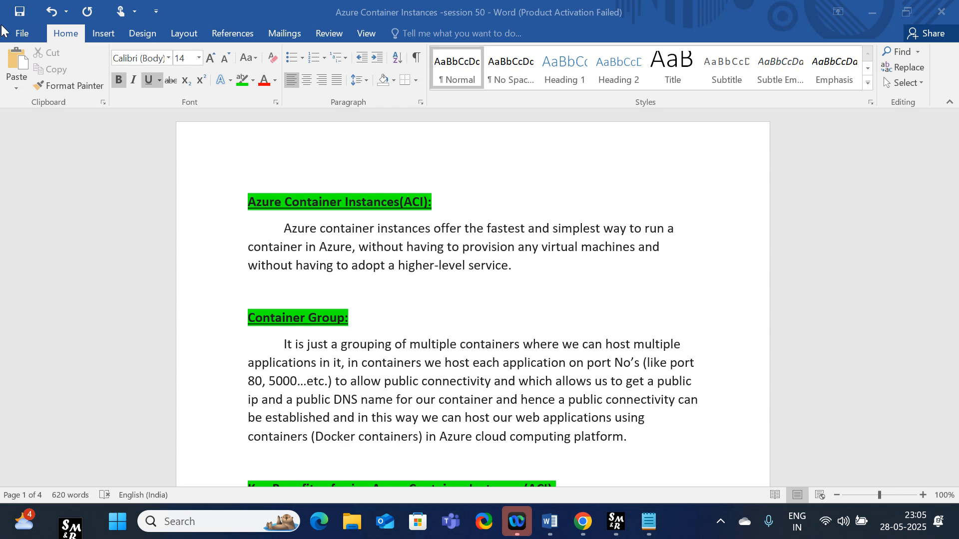
Select the definition paragraph below the Azure Container Instances(ACI) heading to present it.
click(245, 206)
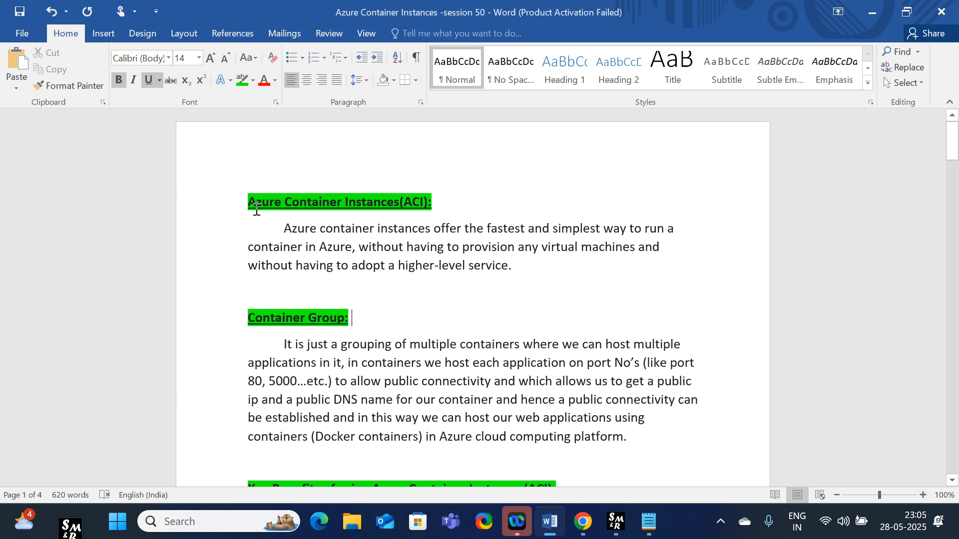
drag(288, 229, 509, 265)
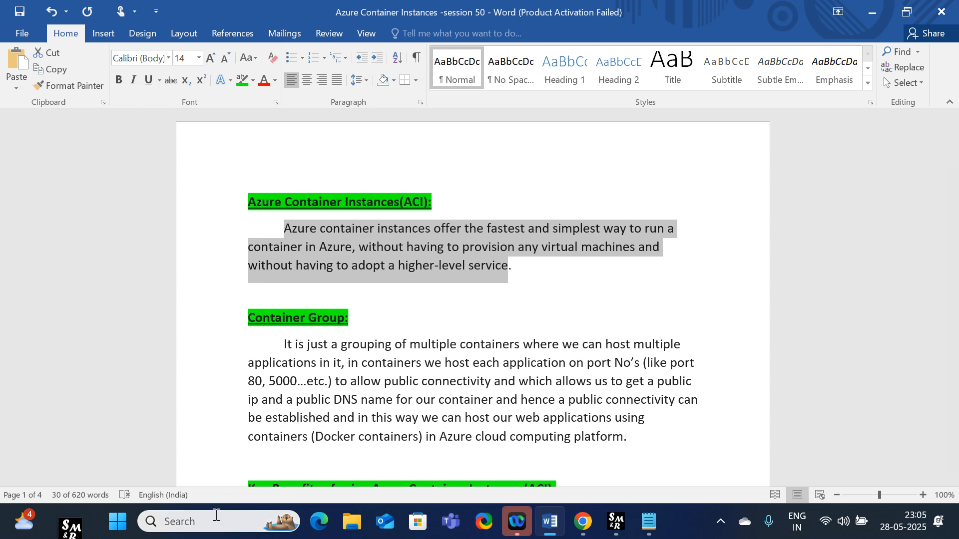
Launch Screen Marker and Recorder, move its toolbar clear of the taskbar, and choose the highlighter tool.
click(190, 523)
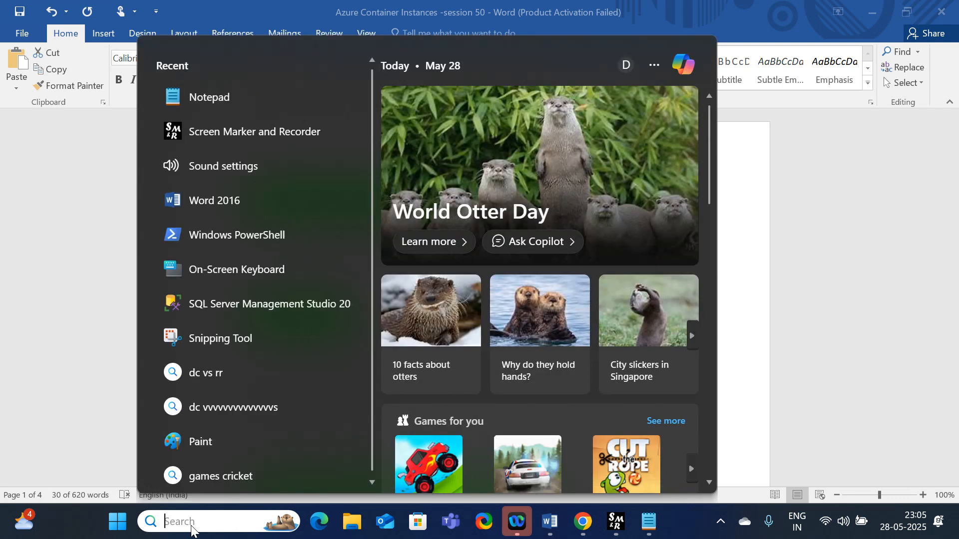
text(scre)
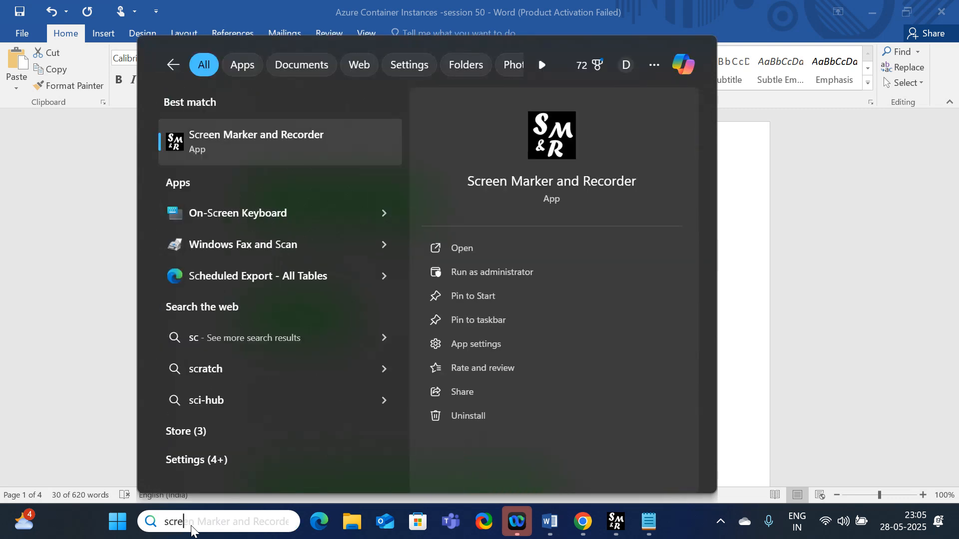
click(268, 130)
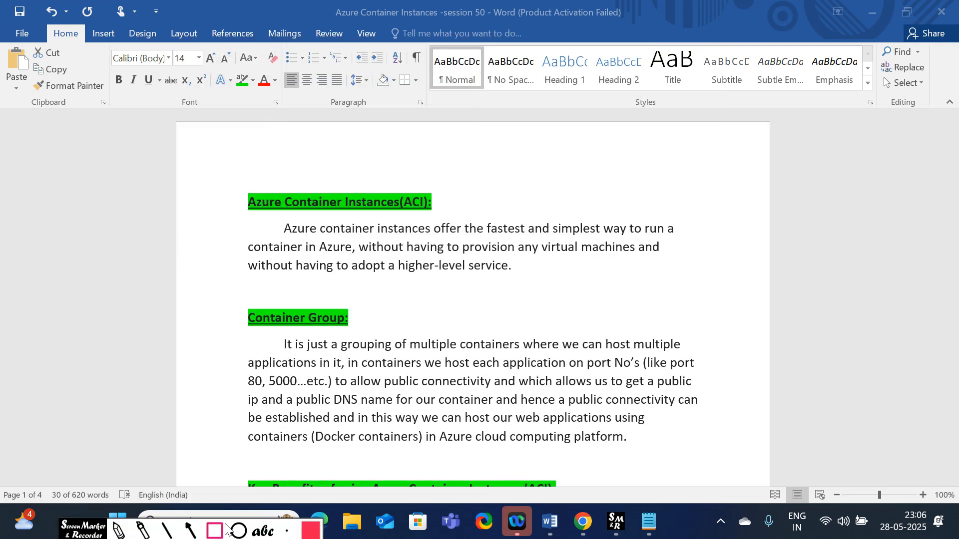
click(136, 531)
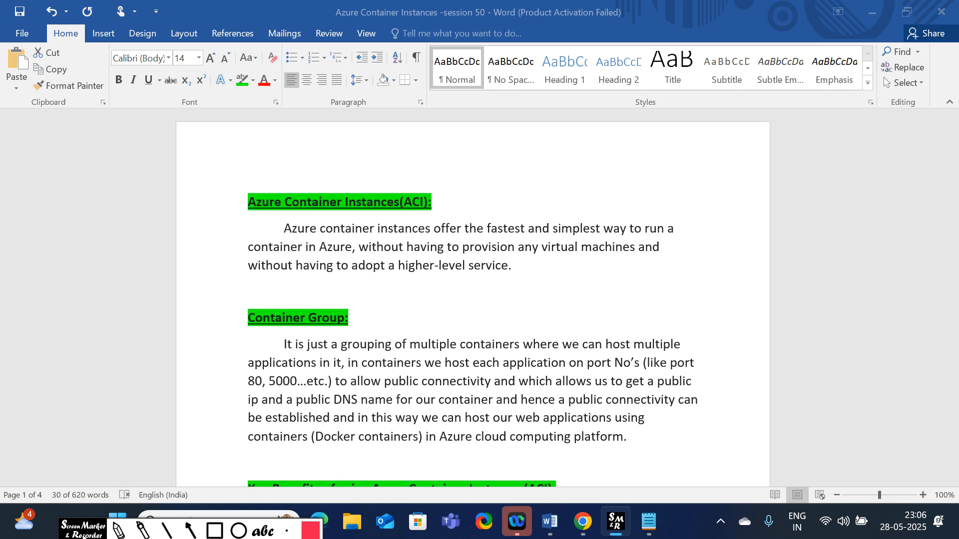
drag(85, 535, 8, 404)
click(65, 399)
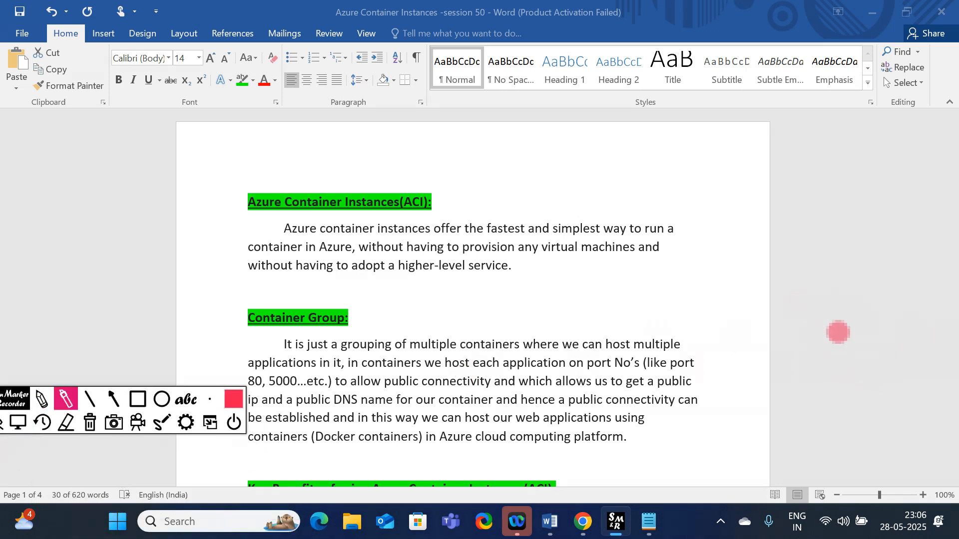
Sketch three stacked boxes in the margin beside the document and label them S, OS and DE from the lowest upward.
mouse_move(845, 355)
mouse_down()
mouse_move(797, 352)
mouse_move(845, 384)
mouse_move(851, 356)
mouse_move(843, 355)
mouse_move(874, 380)
mouse_up()
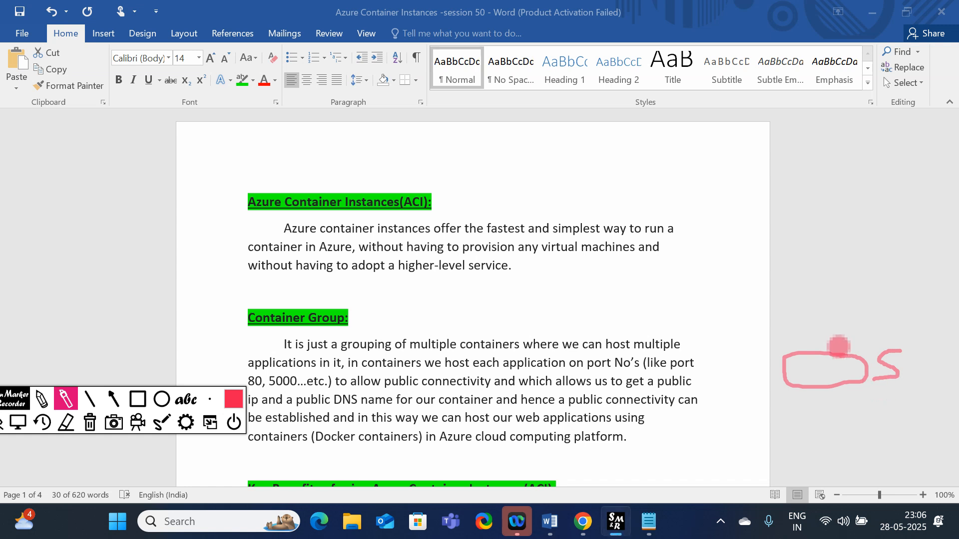
mouse_move(831, 319)
mouse_down()
mouse_move(783, 337)
mouse_move(855, 345)
mouse_move(831, 317)
mouse_up()
mouse_move(890, 320)
mouse_down()
mouse_move(886, 331)
mouse_move(893, 320)
mouse_up()
drag(916, 310, 923, 332)
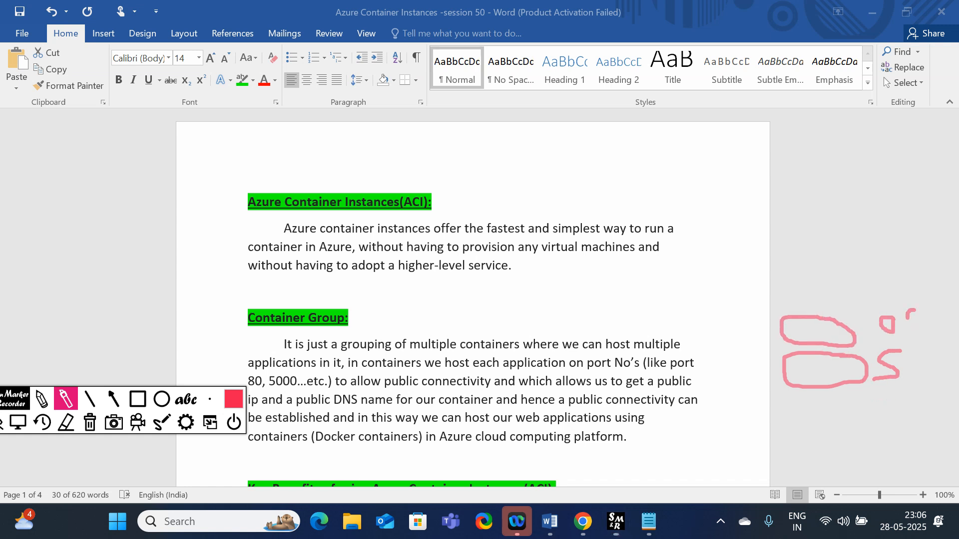
mouse_move(823, 276)
mouse_down()
mouse_move(785, 278)
mouse_move(845, 302)
mouse_move(828, 274)
mouse_move(905, 278)
mouse_move(874, 288)
mouse_up()
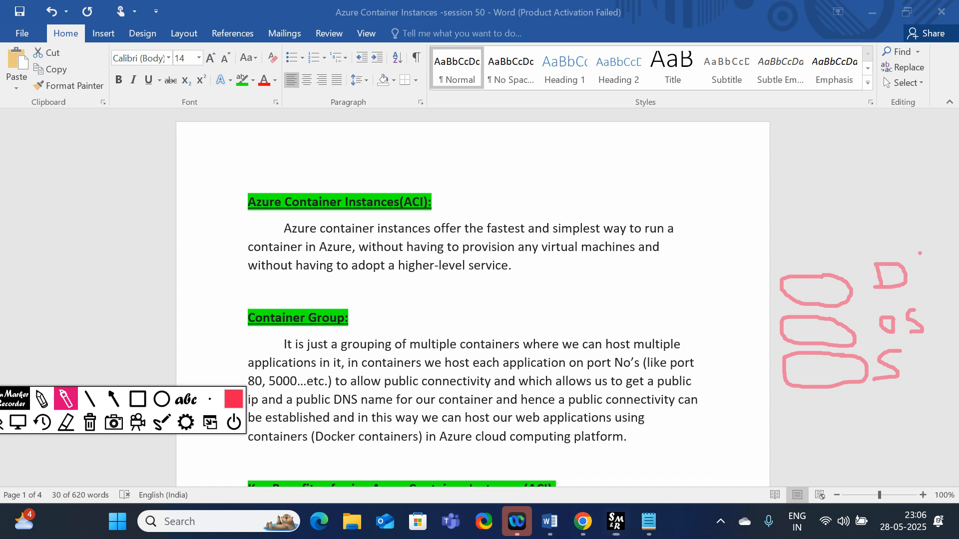
mouse_move(921, 254)
mouse_down()
mouse_move(913, 284)
mouse_move(932, 268)
mouse_up()
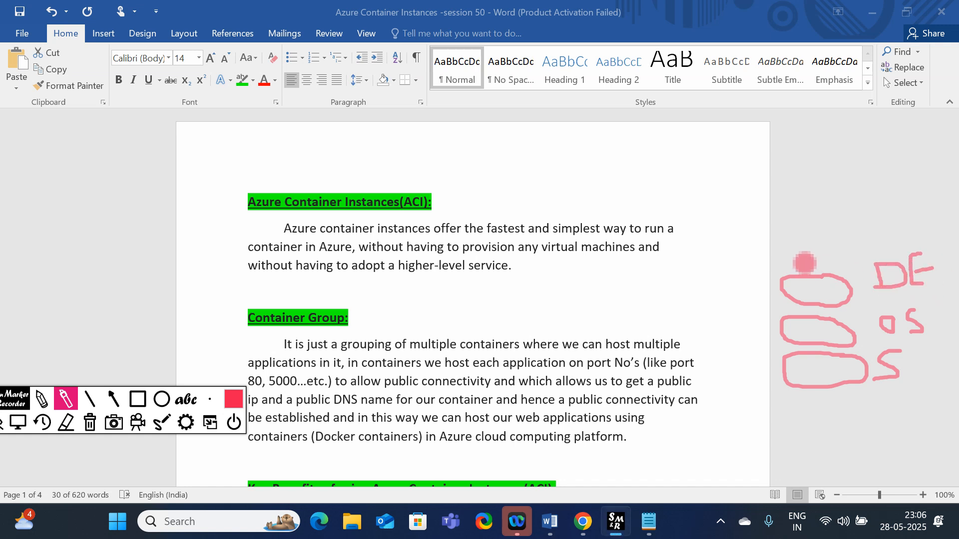
Sketch three small container boxes above the stack, label them C1, C2 and C3, and write "Services" over them.
mouse_move(771, 240)
mouse_down()
mouse_move(774, 256)
mouse_move(791, 263)
mouse_move(773, 240)
mouse_move(819, 255)
mouse_move(833, 255)
mouse_move(818, 233)
mouse_move(902, 246)
mouse_move(861, 222)
mouse_up()
mouse_move(780, 206)
mouse_down()
mouse_move(771, 218)
mouse_move(847, 216)
mouse_move(879, 210)
mouse_move(899, 190)
mouse_move(889, 208)
mouse_up()
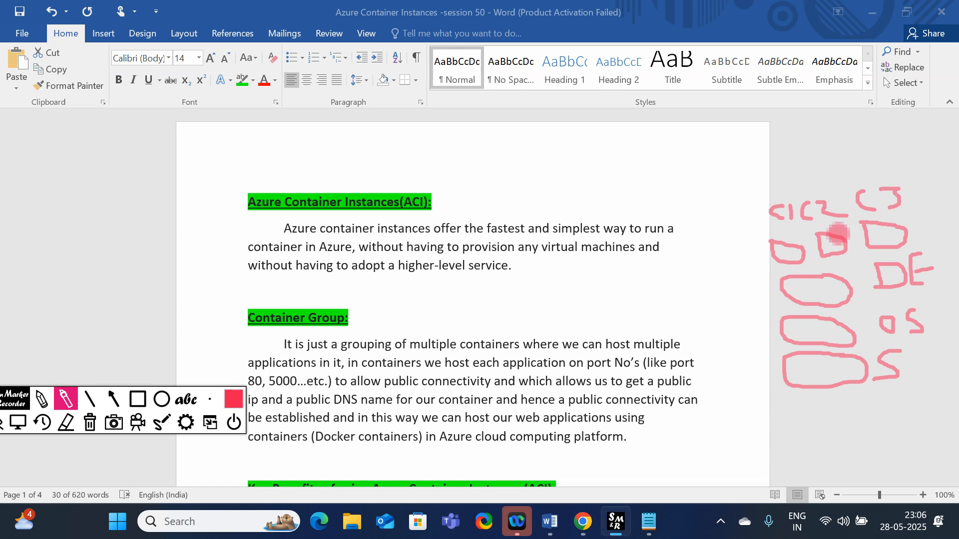
drag(764, 166, 747, 205)
mouse_move(769, 185)
mouse_down()
mouse_move(791, 175)
mouse_move(806, 188)
mouse_move(819, 170)
mouse_move(840, 176)
mouse_move(851, 158)
mouse_move(866, 176)
mouse_up()
click(812, 153)
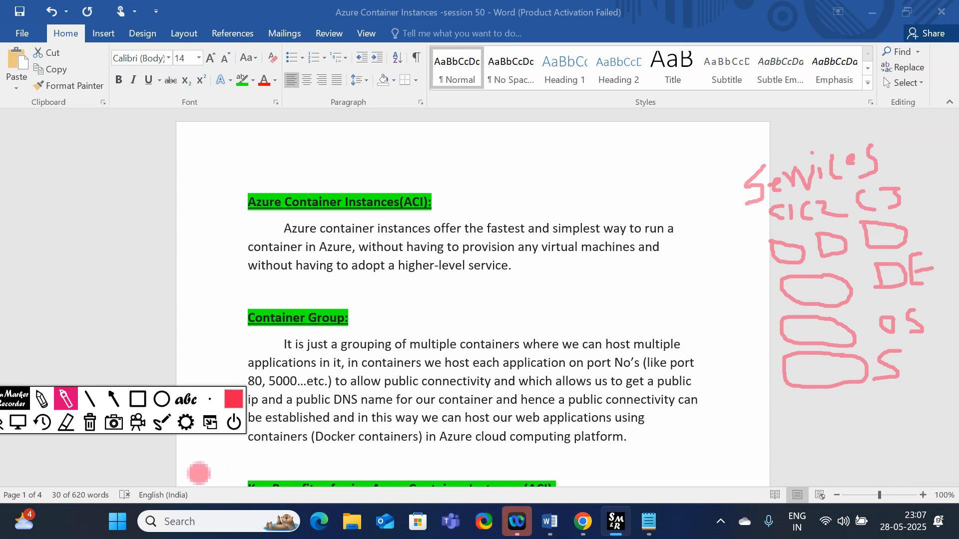
Clear all screen annotations and collapse the marker toolbar.
click(89, 422)
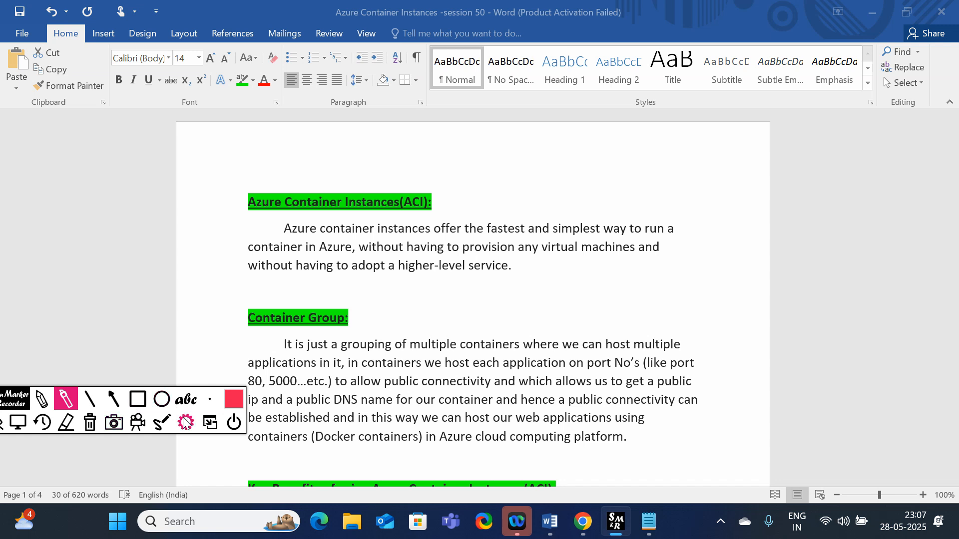
click(1, 423)
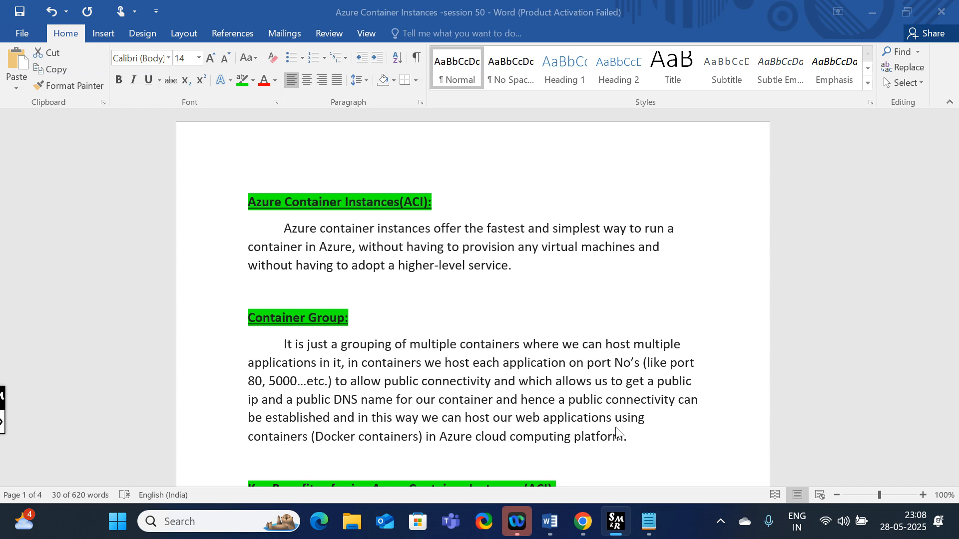
Review the Container Group and Key Benefits sections, marking "Custom Sizes", "persistent" and "Virtual Network deployment", and continue to the demo list and note.
scroll(521, 424, down, 2)
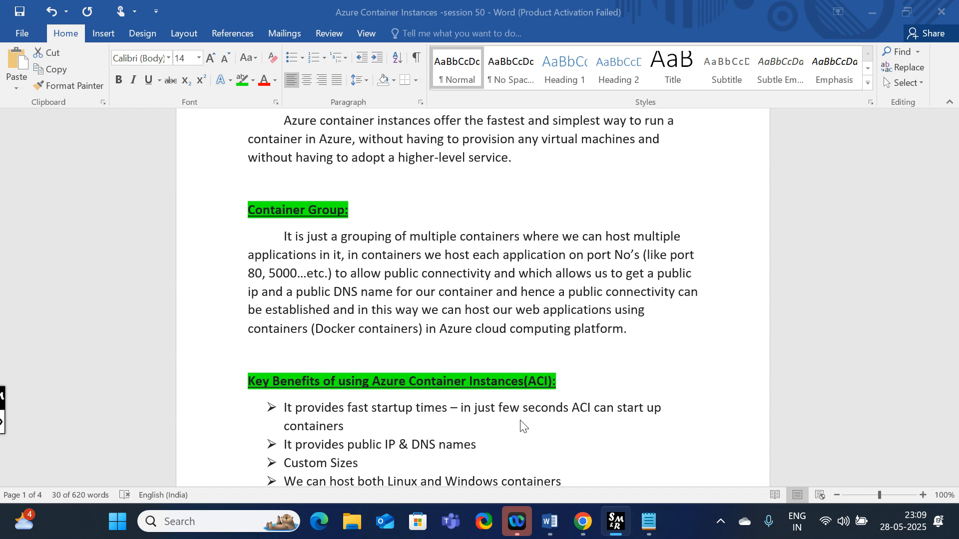
scroll(520, 421, down, 2)
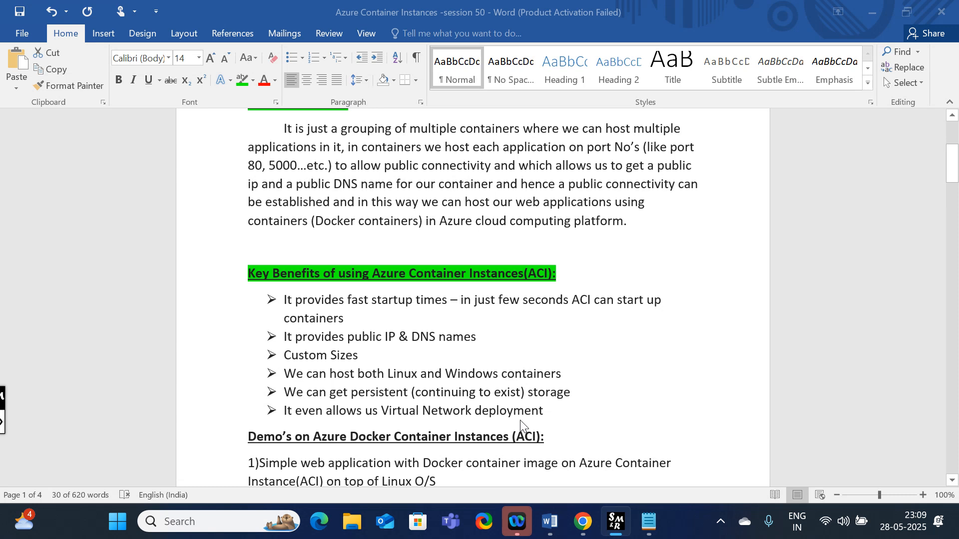
click(289, 313)
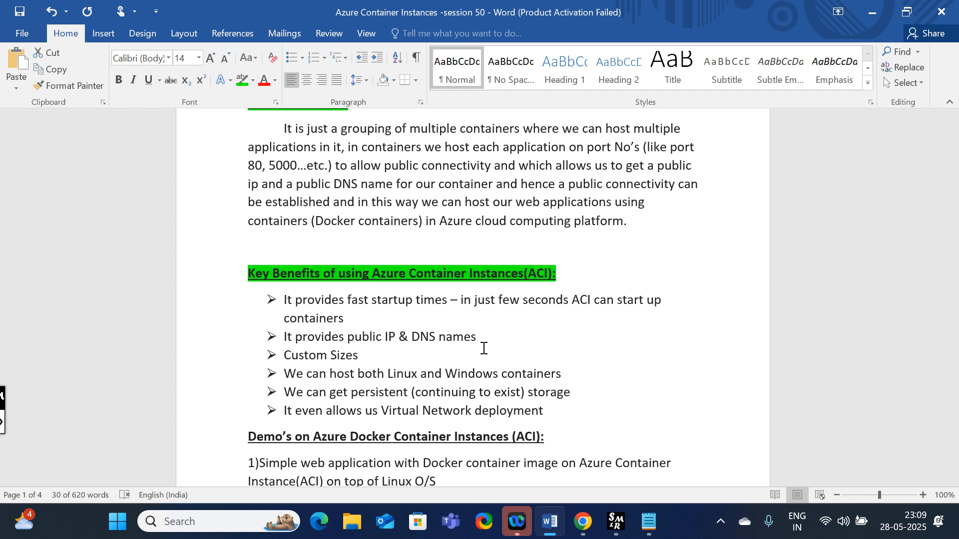
drag(370, 358, 307, 358)
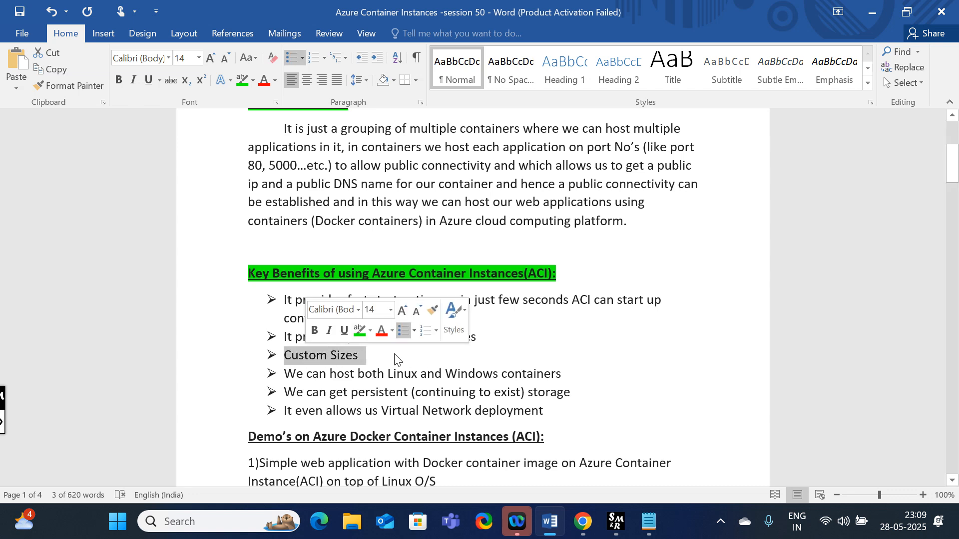
click(387, 365)
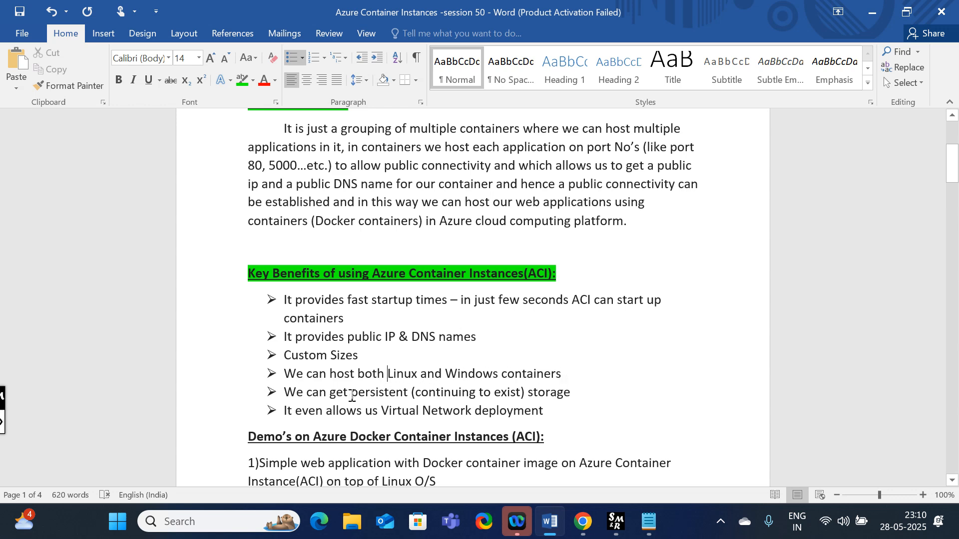
drag(351, 395, 414, 395)
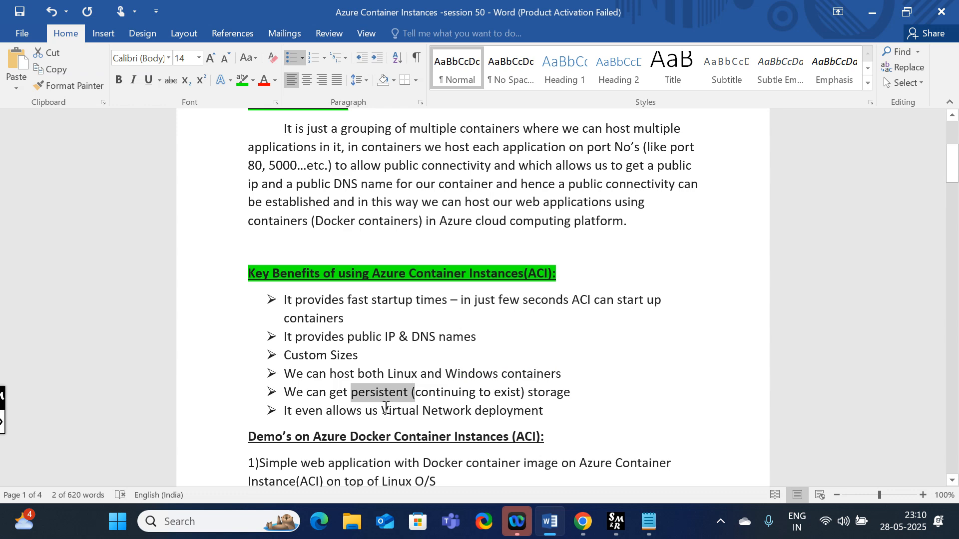
drag(382, 411, 560, 414)
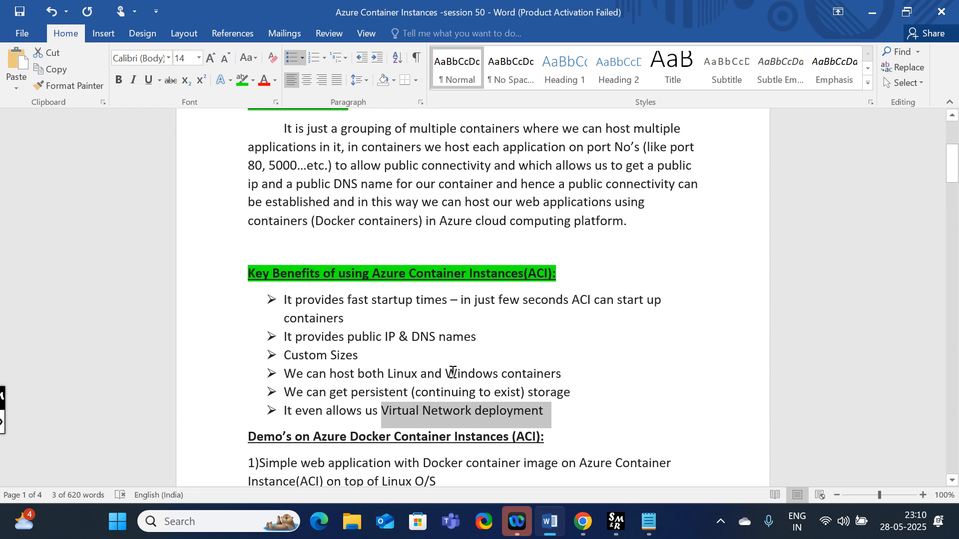
scroll(454, 337, down, 1)
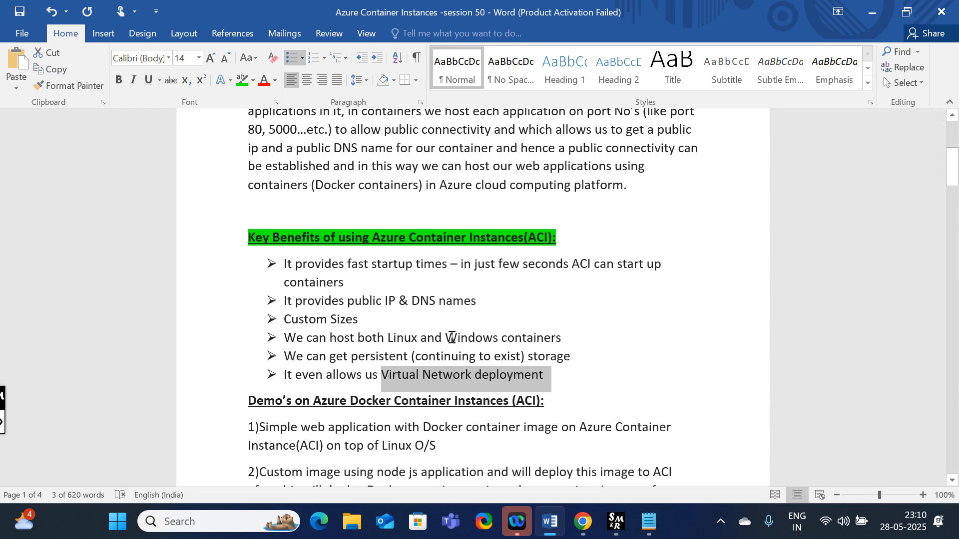
click(585, 347)
scroll(552, 387, down, 5)
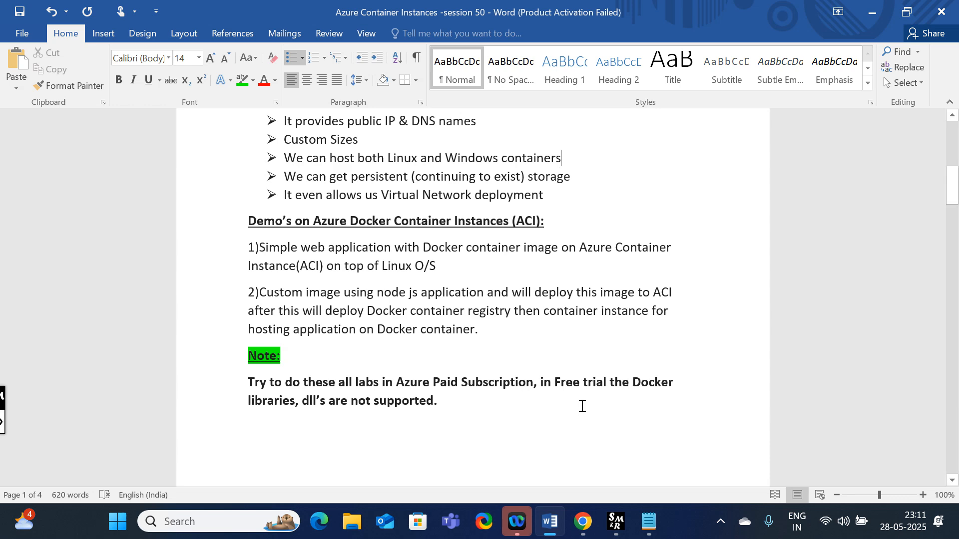
Switch to the Azure portal in Chrome, reload it, check the existing resource groups, and return to the portal home page.
click(582, 521)
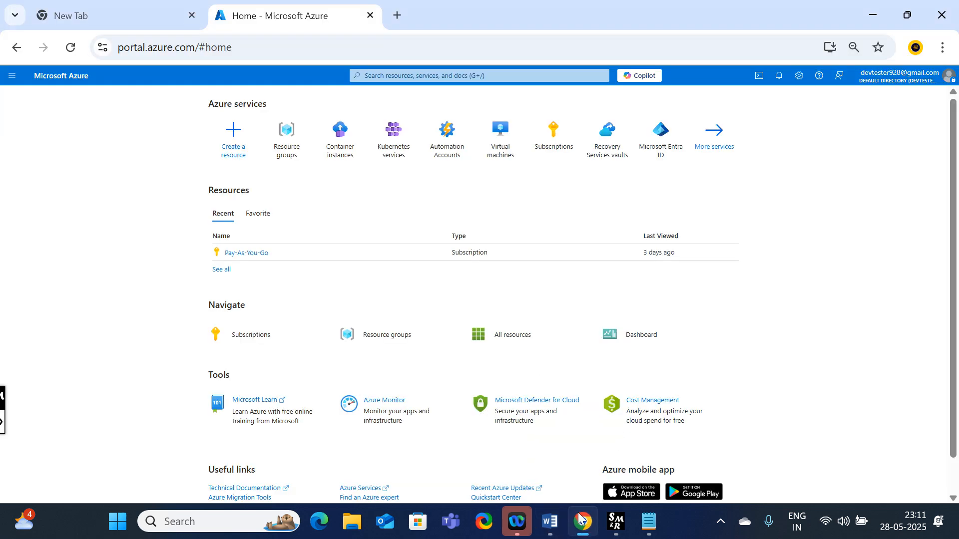
click(69, 49)
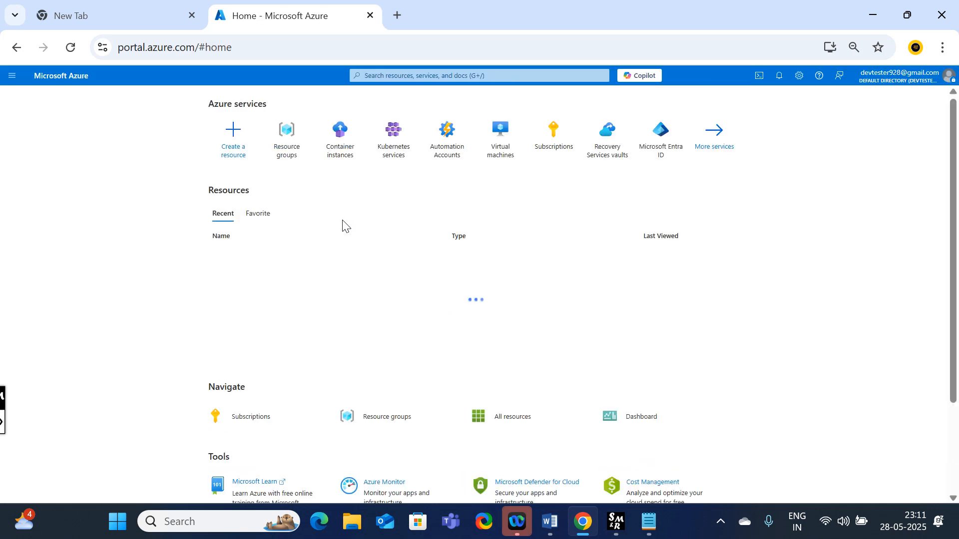
click(285, 155)
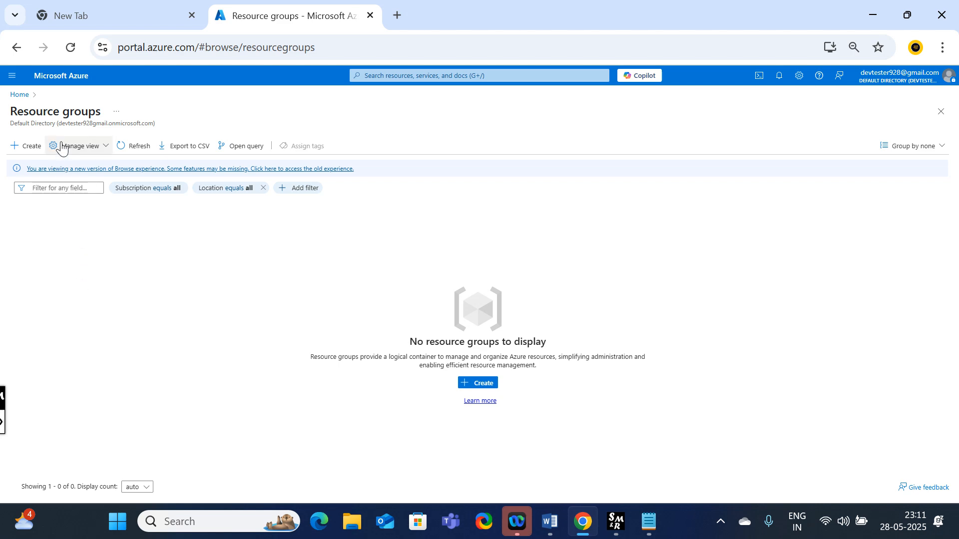
click(19, 96)
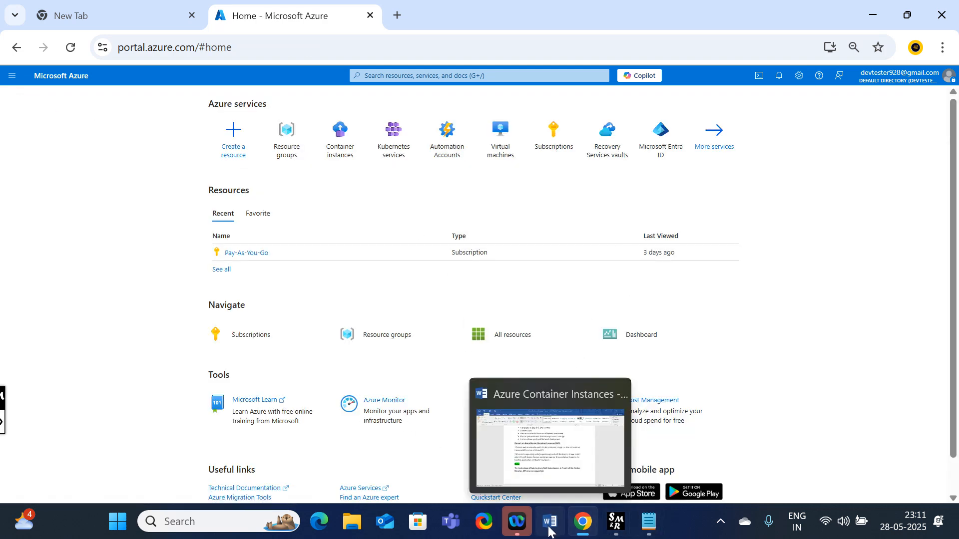
Switch to the Word document and read Demo 1's commands for creating a resource group and a Docker container instance.
click(549, 521)
scroll(416, 343, down, 3)
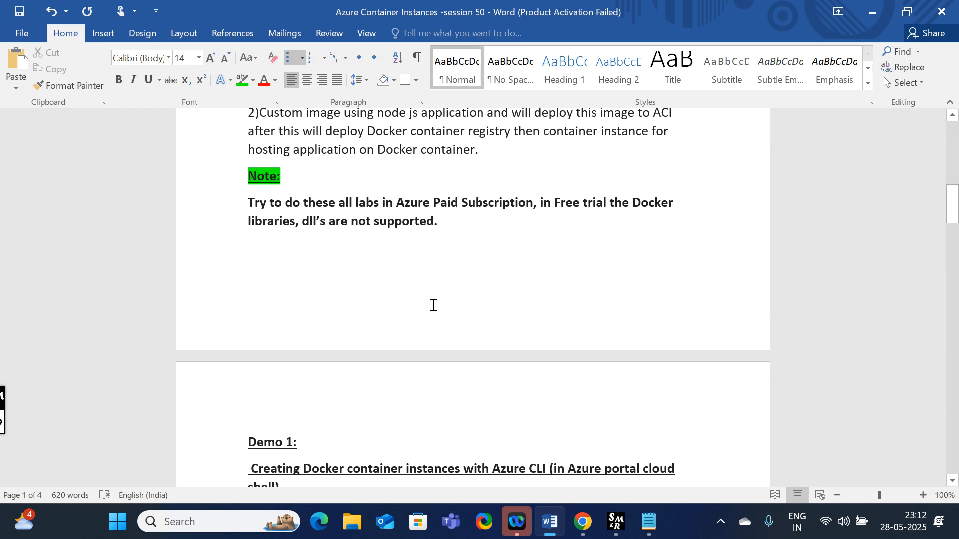
scroll(432, 306, down, 5)
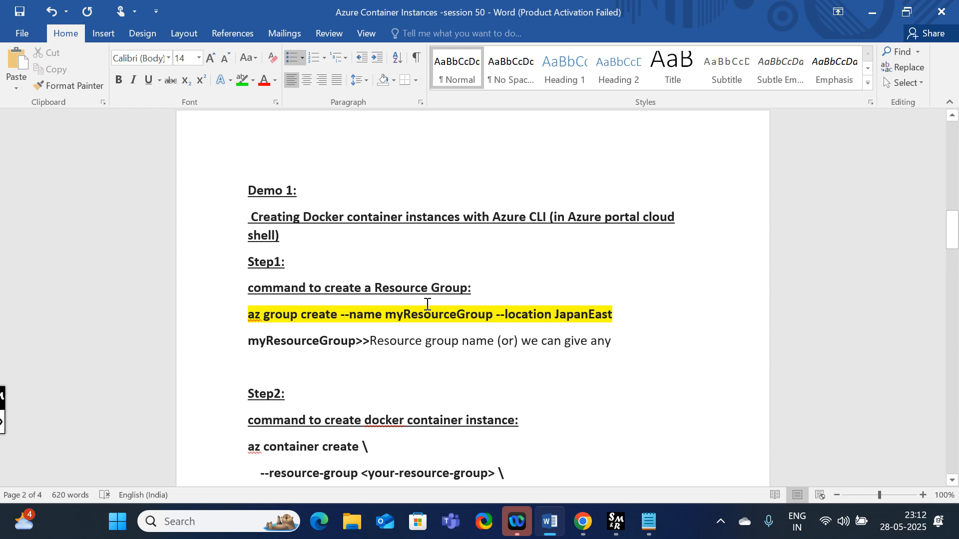
scroll(426, 304, down, 2)
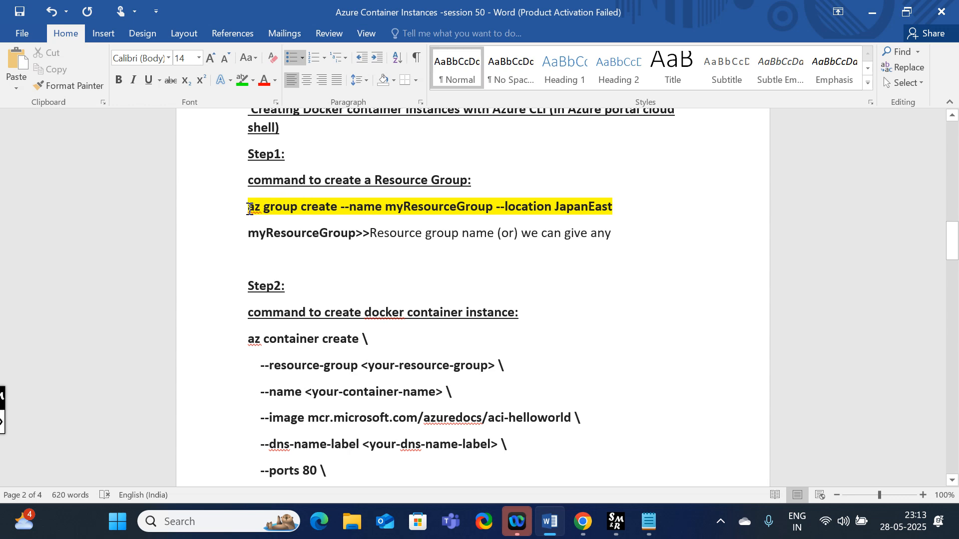
Switch to the Azure portal in Chrome and start a Cloud Shell session.
click(582, 521)
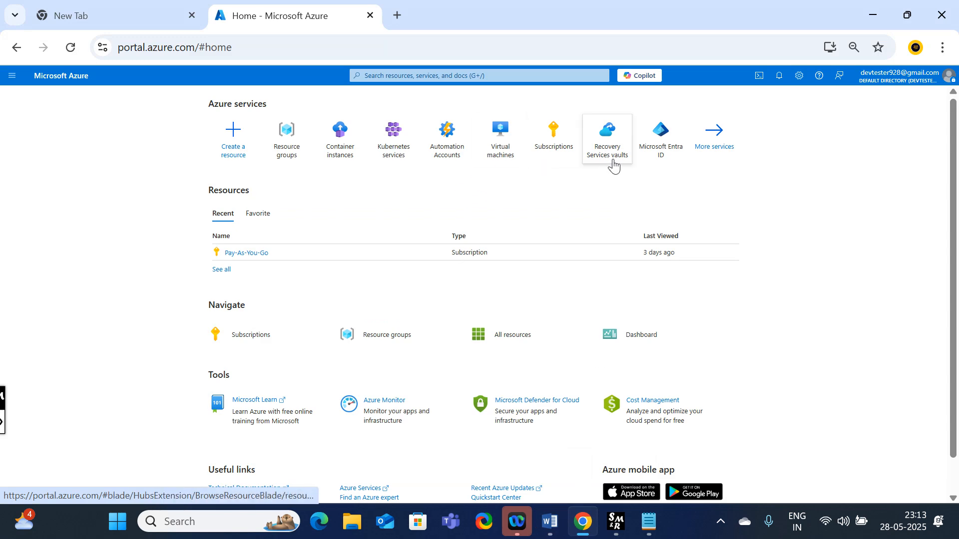
mouse_move(615, 172)
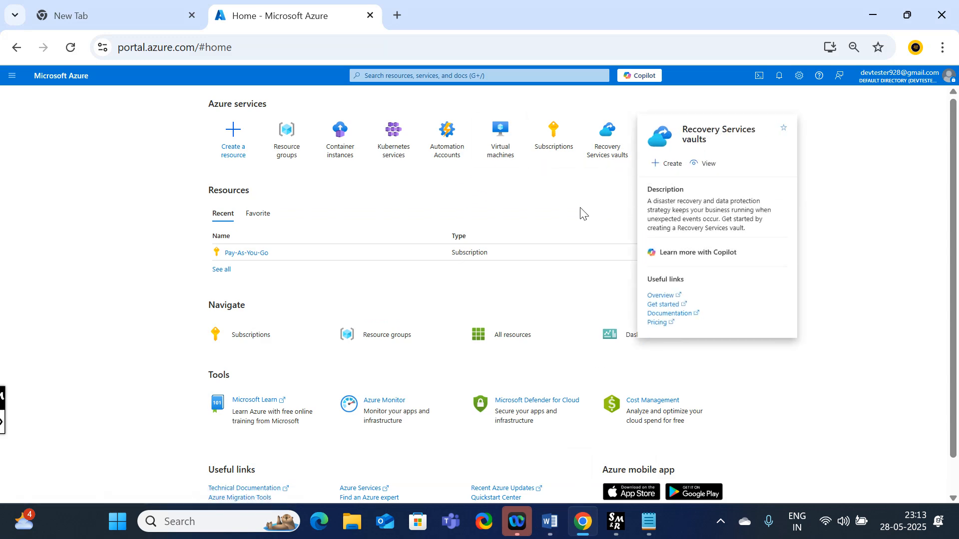
click(759, 75)
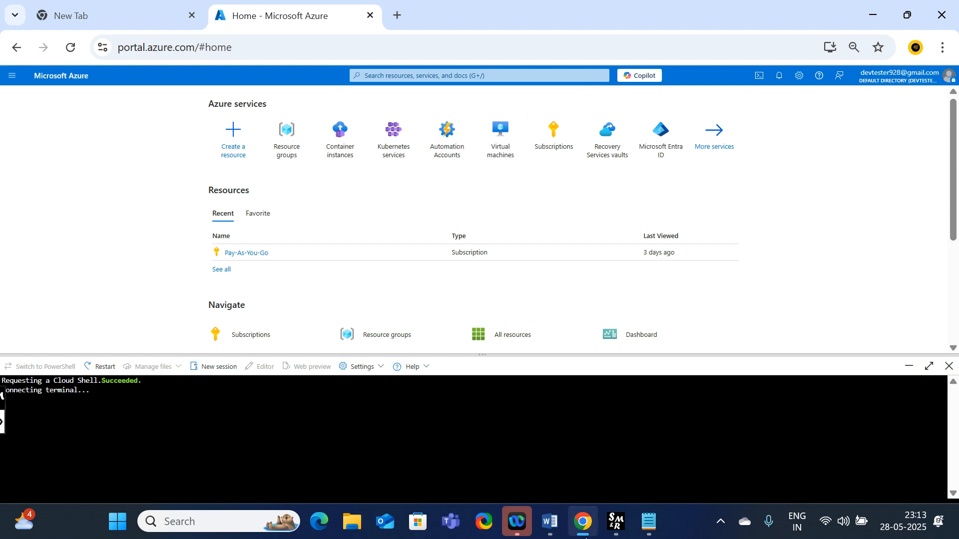
Switch to the Word document, copy the Step1 resource group creation command, and paste it into the empty Notepad note.
click(556, 529)
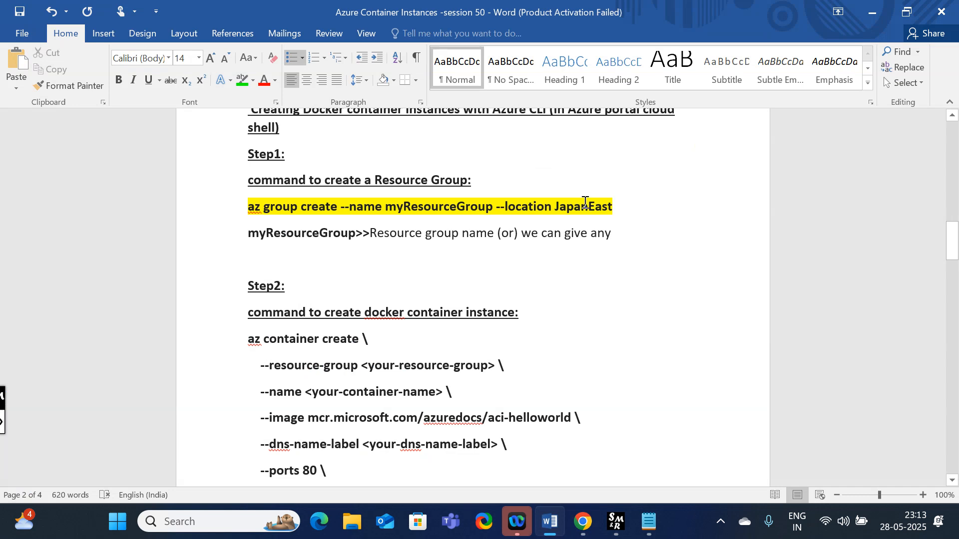
click(576, 206)
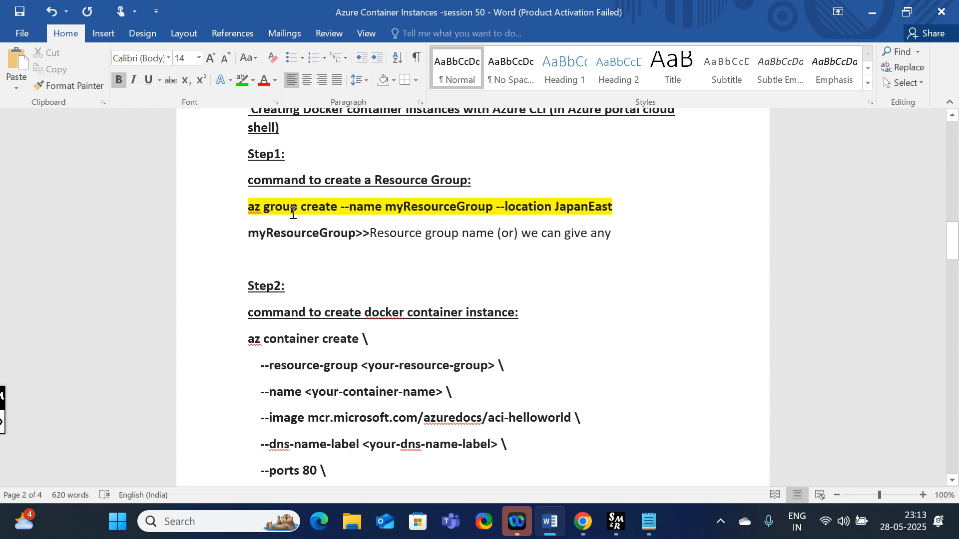
drag(249, 207, 608, 214)
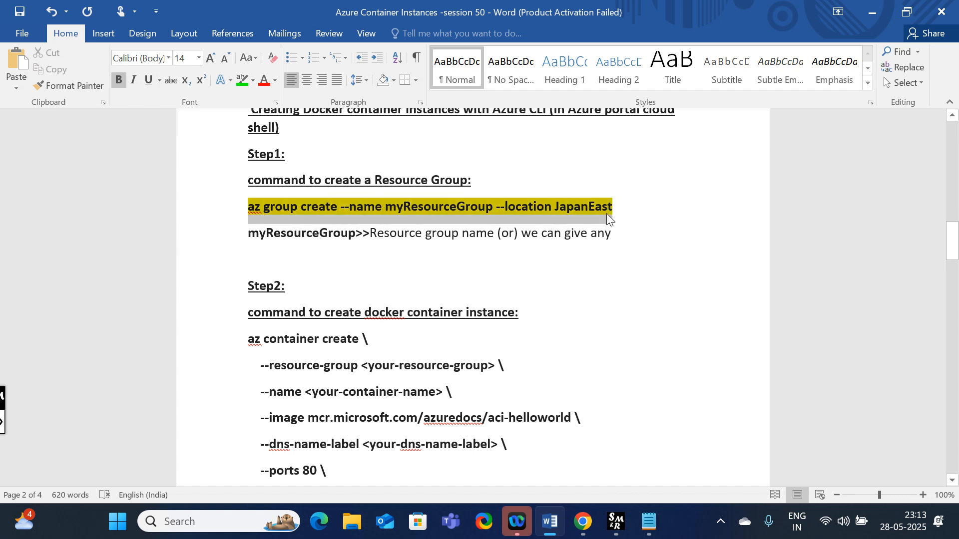
key(ctrl+c)
click(648, 522)
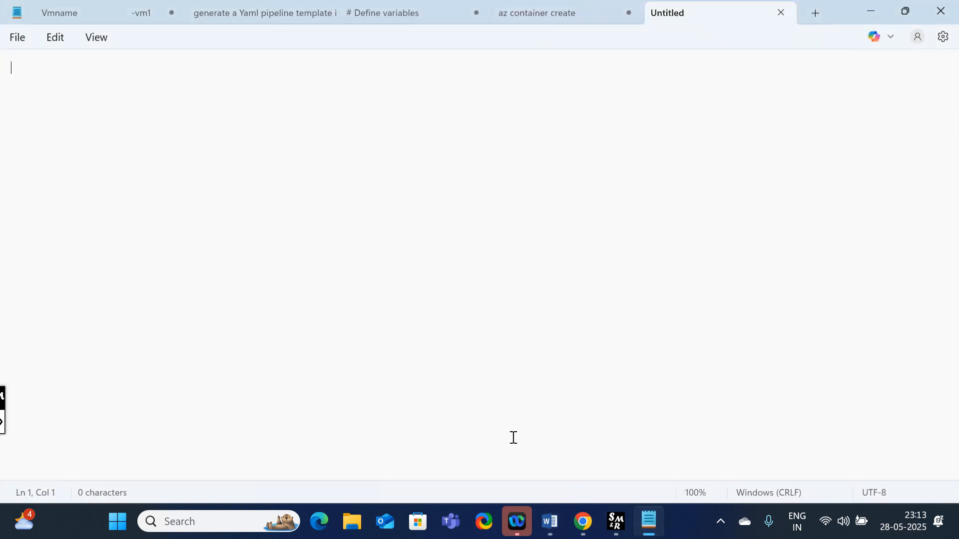
key(ctrl+v)
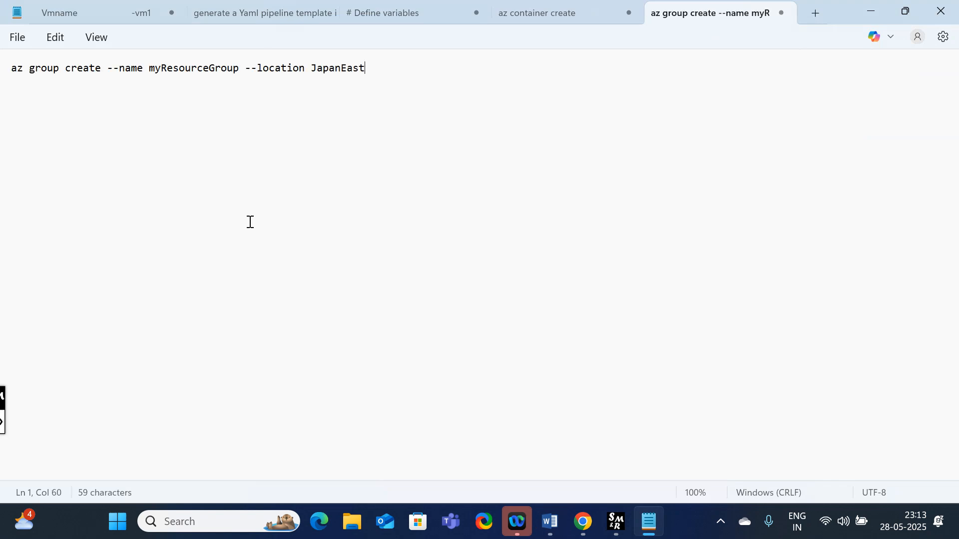
Replace myResourceGroup with rg1 as the resource group name in the pasted az group create command.
key(ctrl+a)
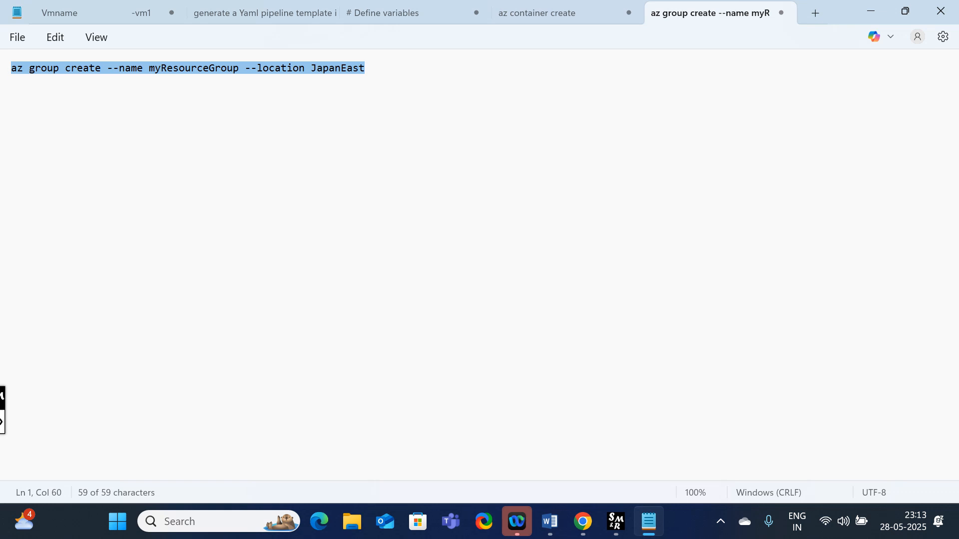
click(32, 100)
drag(32, 66, 54, 68)
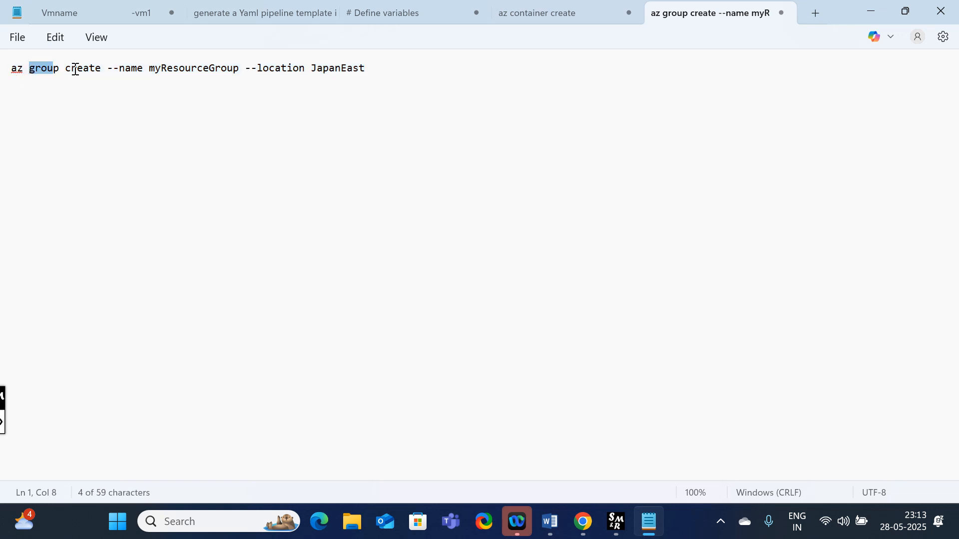
drag(149, 68, 240, 74)
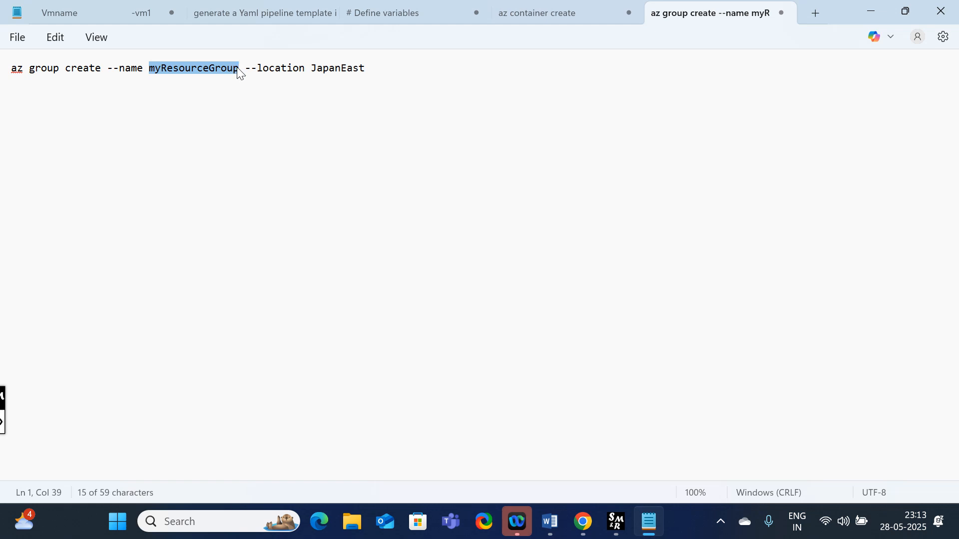
text(rg1)
click(229, 69)
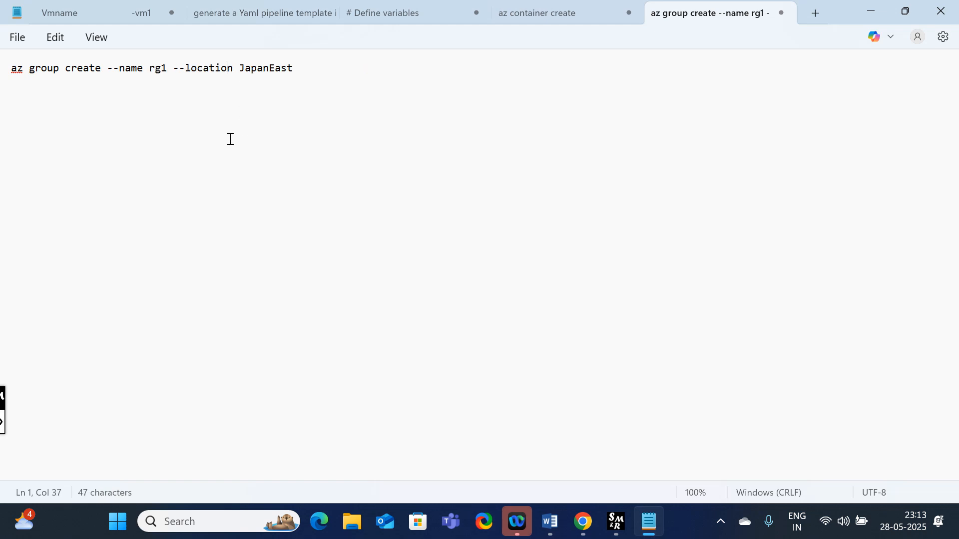
click(296, 65)
Run "az group create --name rg1 --location JapanEast" in Cloud Shell in Chrome, and check the portal's resource groups list.
key(ctrl+a)
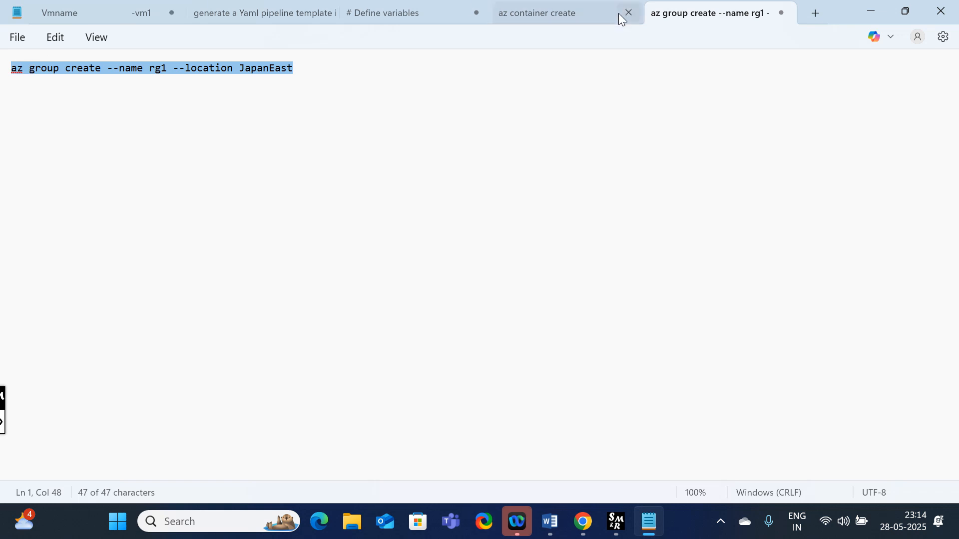
click(871, 15)
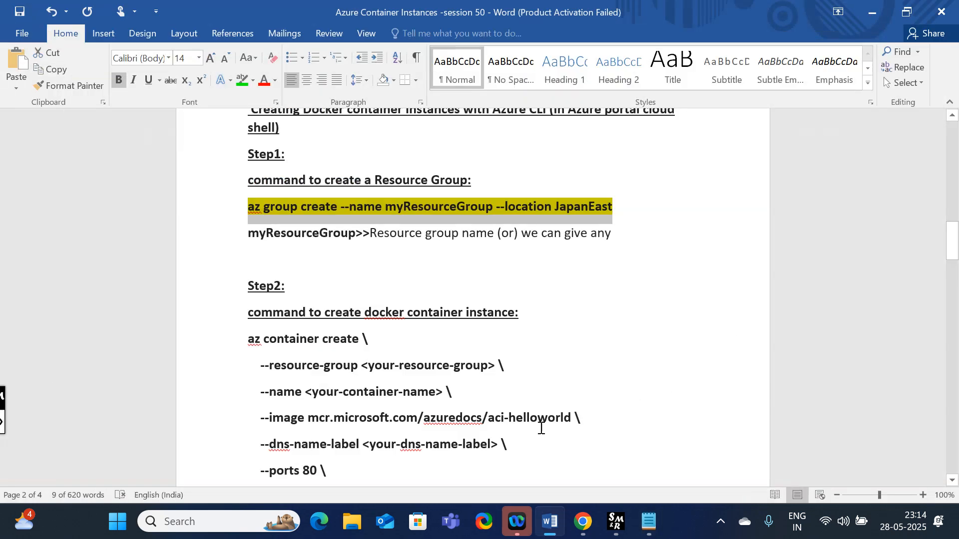
click(583, 521)
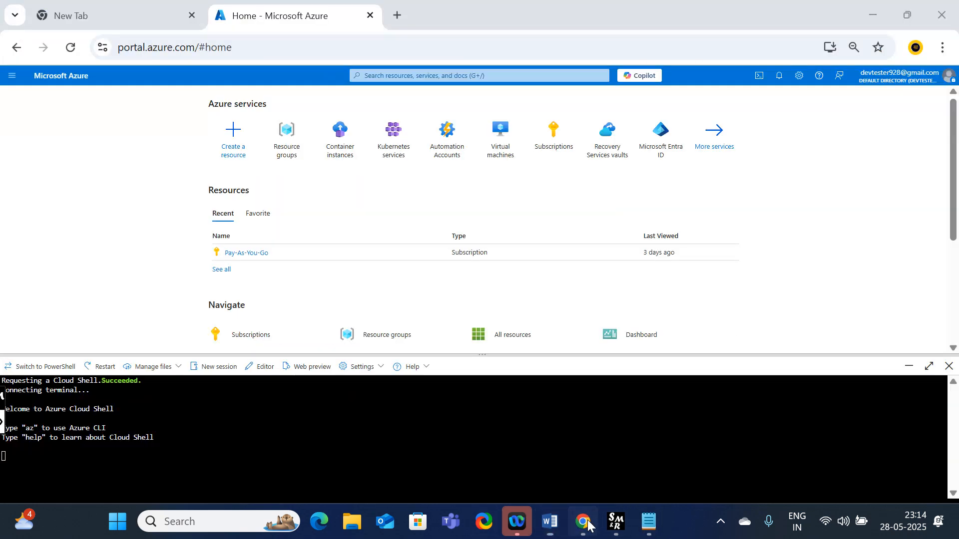
right_click(61, 466)
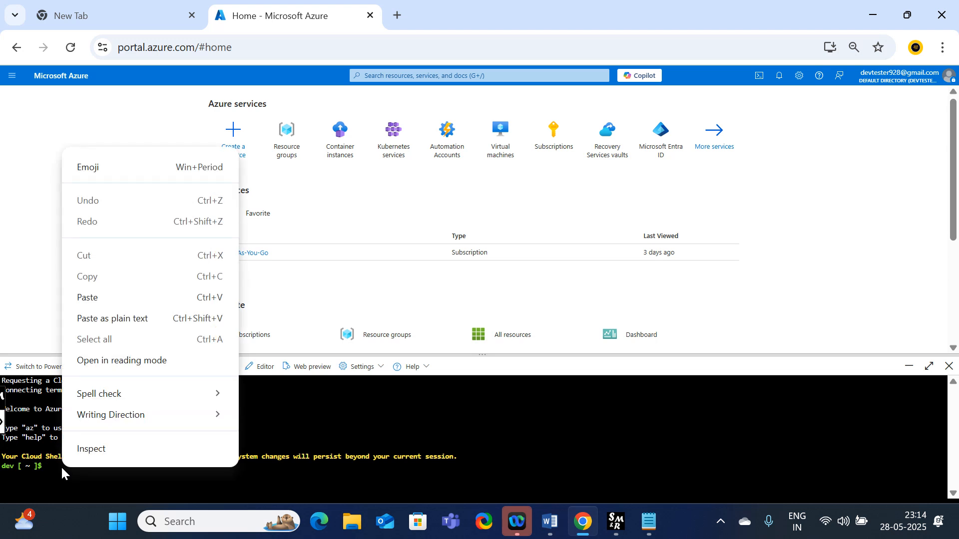
click(100, 299)
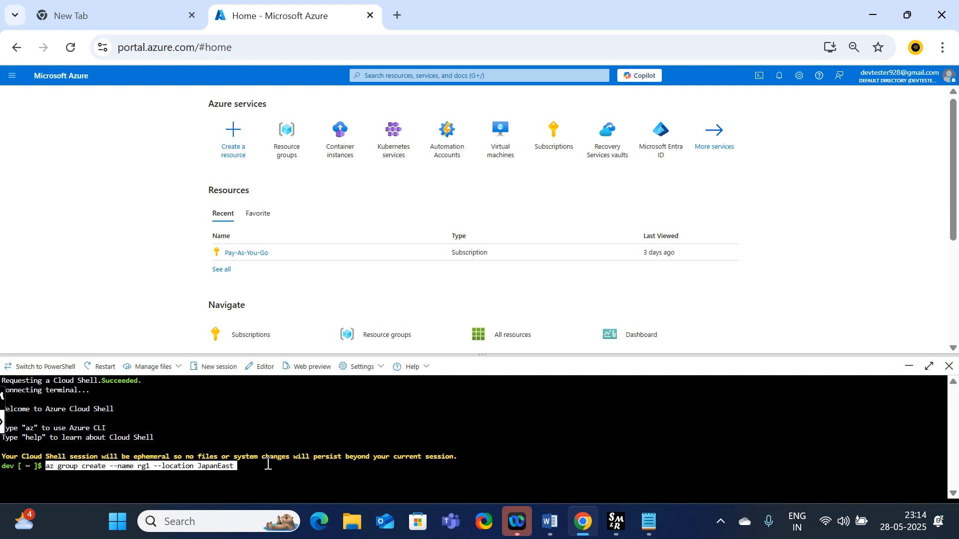
key(Return)
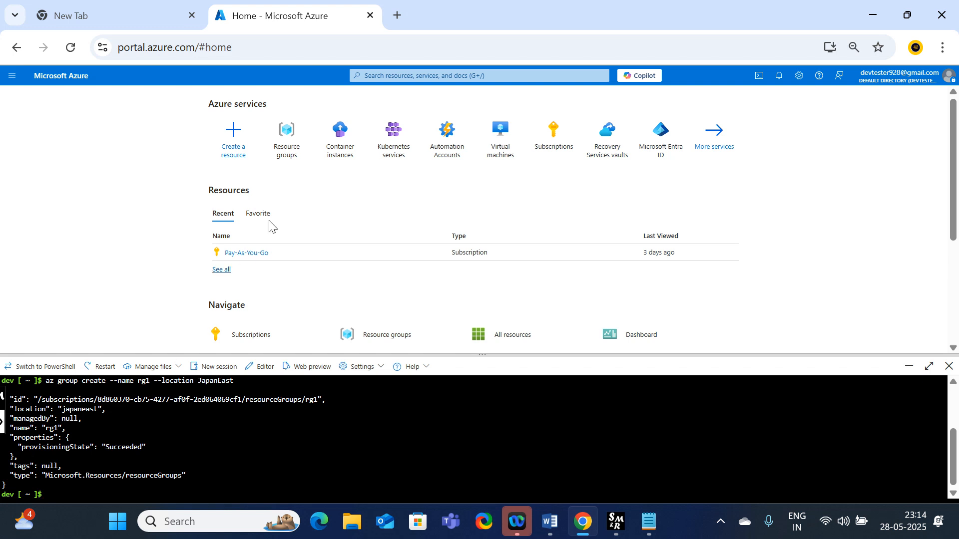
click(292, 144)
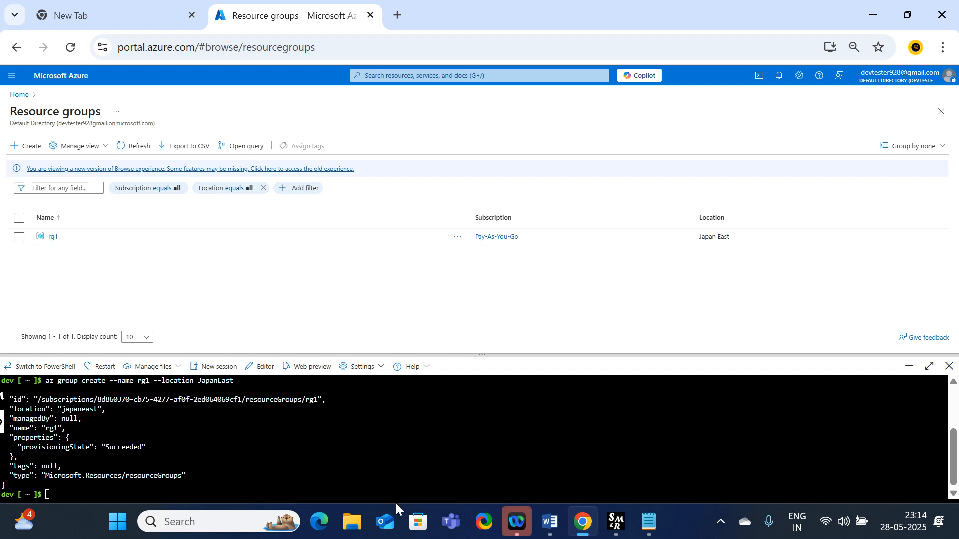
Switch to Word, copy the whole Step2 az container create command, and paste it into Notepad below the group command.
mouse_move(589, 526)
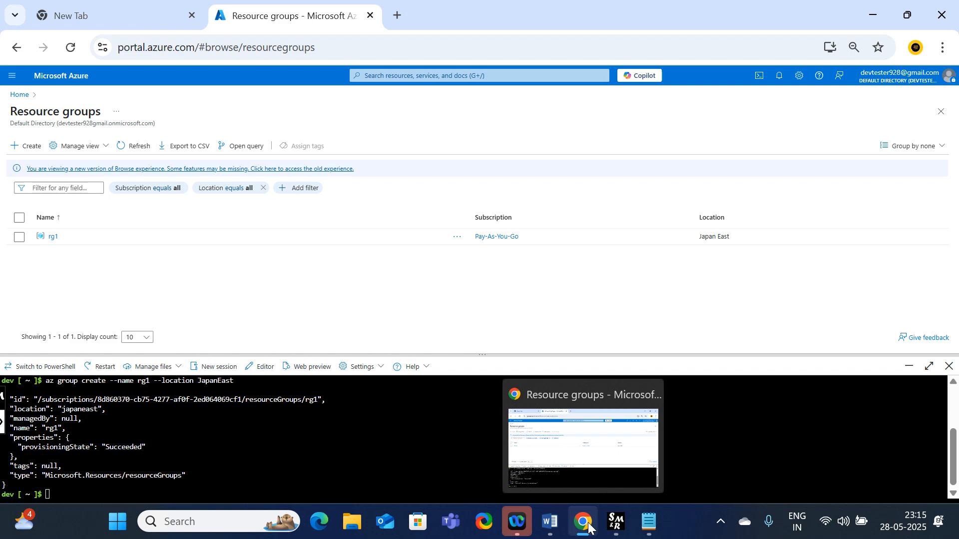
click(550, 522)
scroll(412, 344, down, 3)
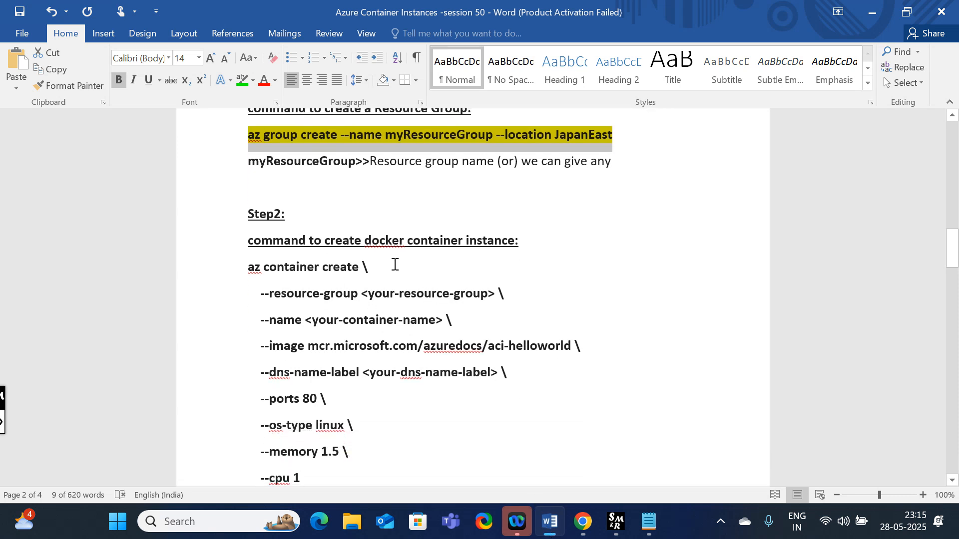
scroll(334, 265, down, 3)
drag(249, 194, 345, 408)
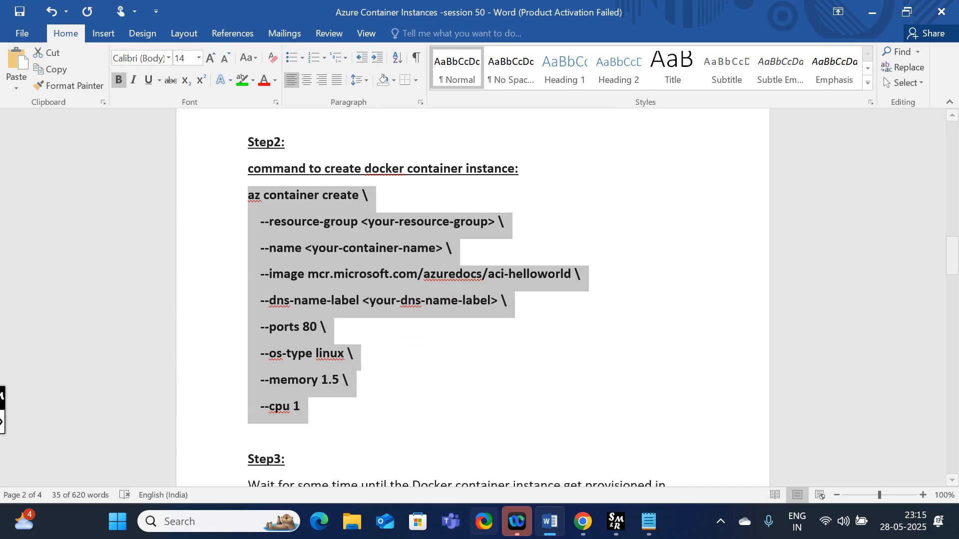
click(648, 521)
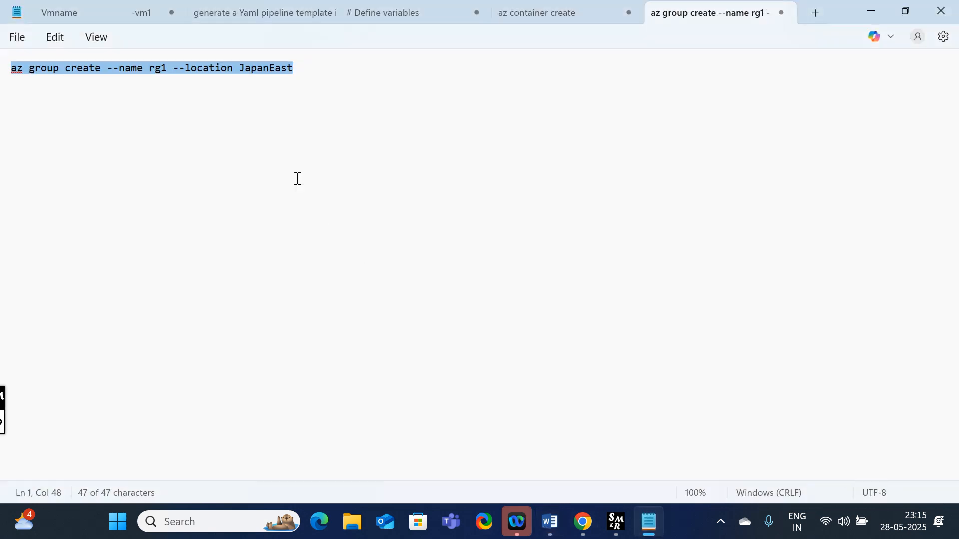
click(299, 67)
key(Return)
key(Return)
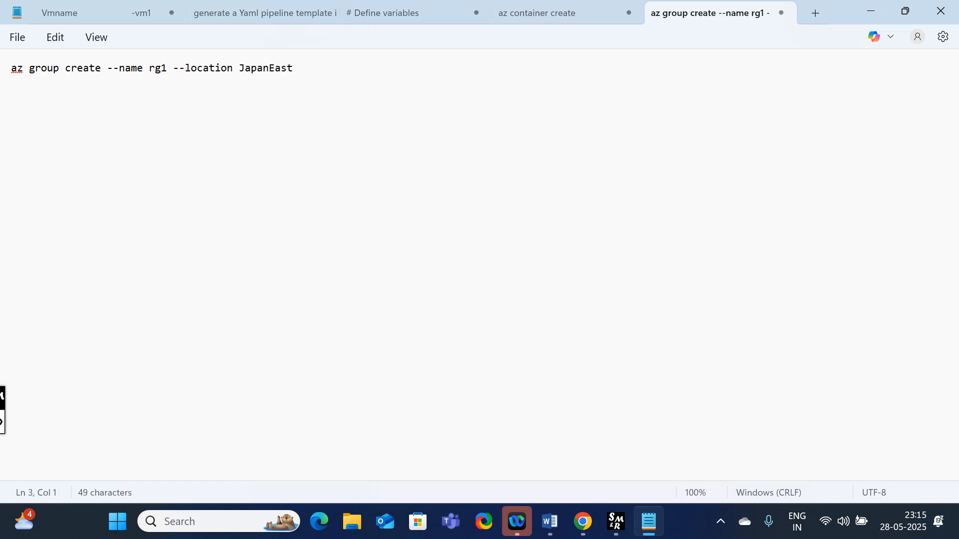
key(ctrl+v)
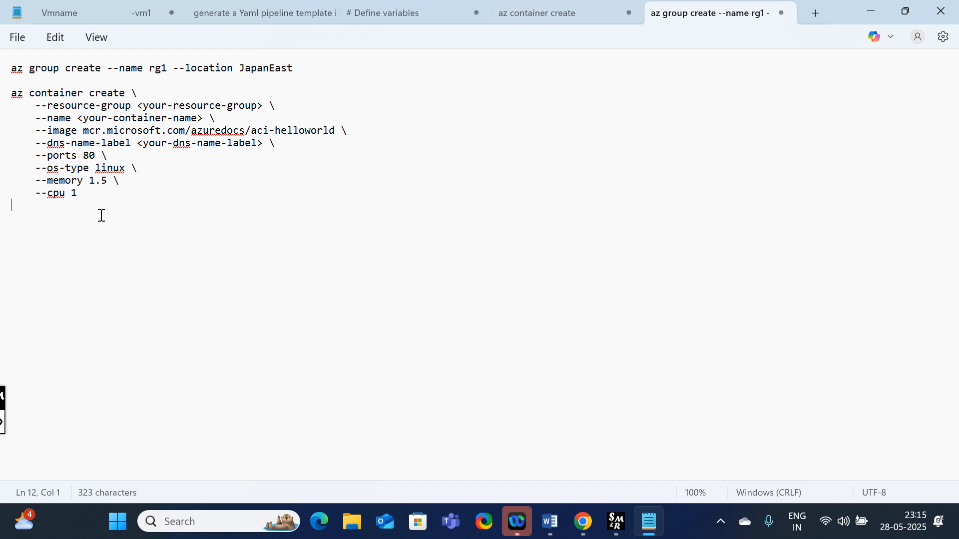
click(263, 106)
key(BackSpace)
key(BackSpace)
key(BackSpace)
key(BackSpace)
key(BackSpace)
key(BackSpace)
key(BackSpace)
key(BackSpace)
key(BackSpace)
key(BackSpace)
key(BackSpace)
key(BackSpace)
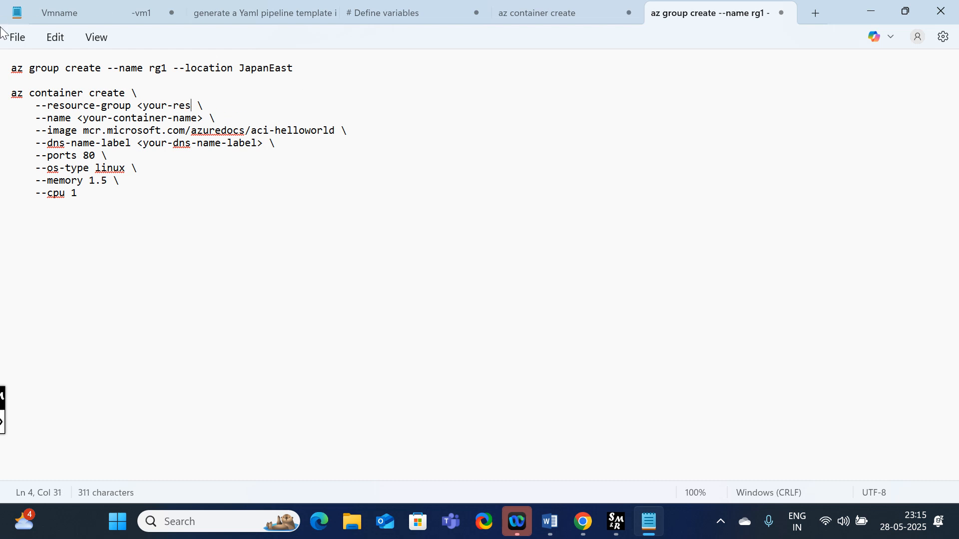
triple_click(15, 95)
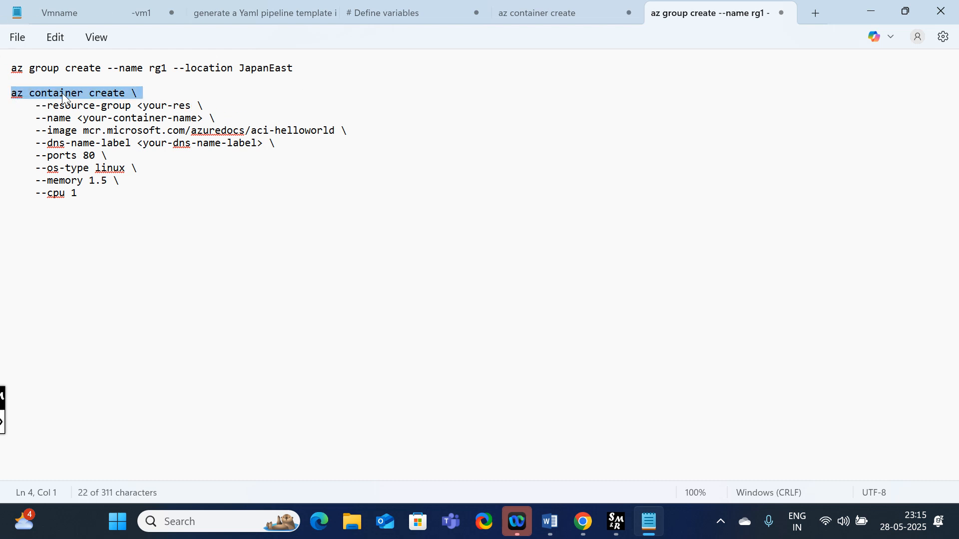
click(24, 94)
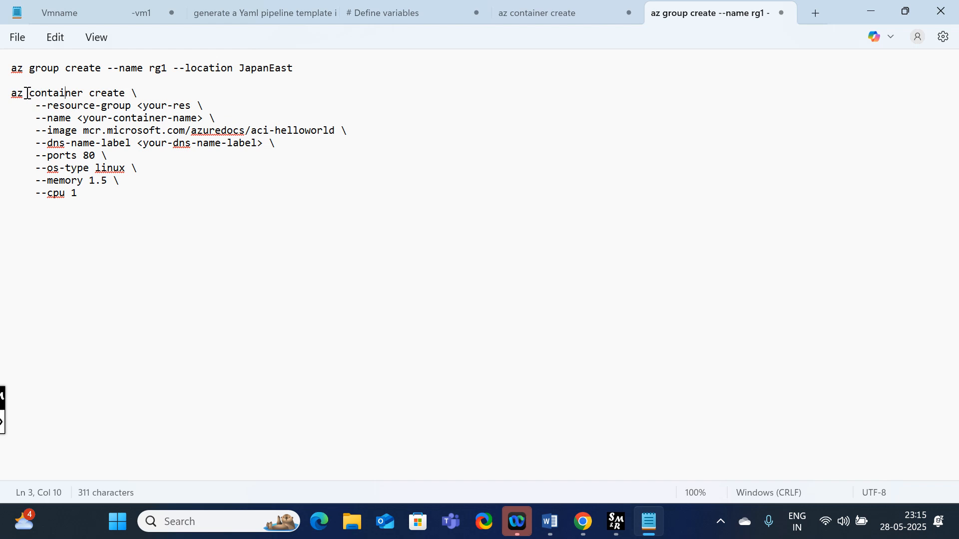
drag(24, 93, 94, 94)
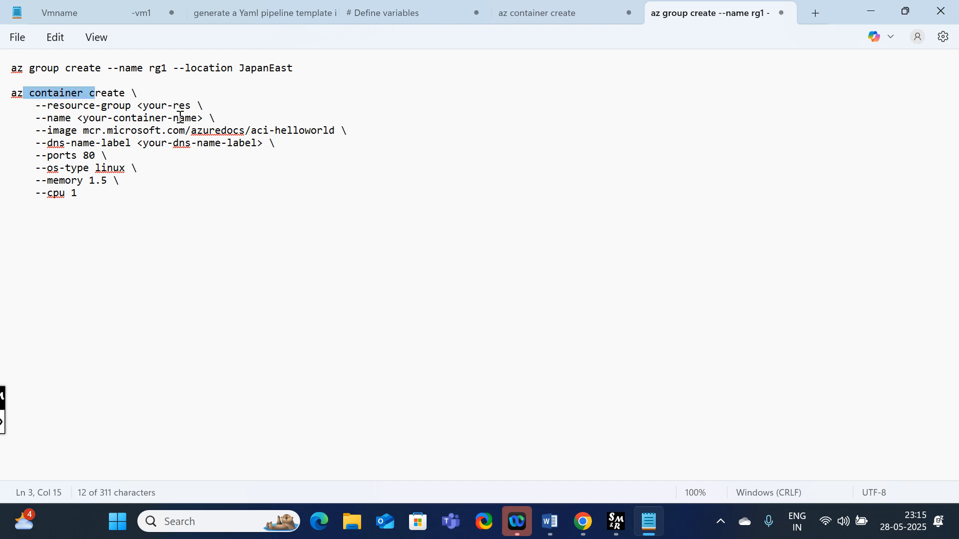
click(191, 105)
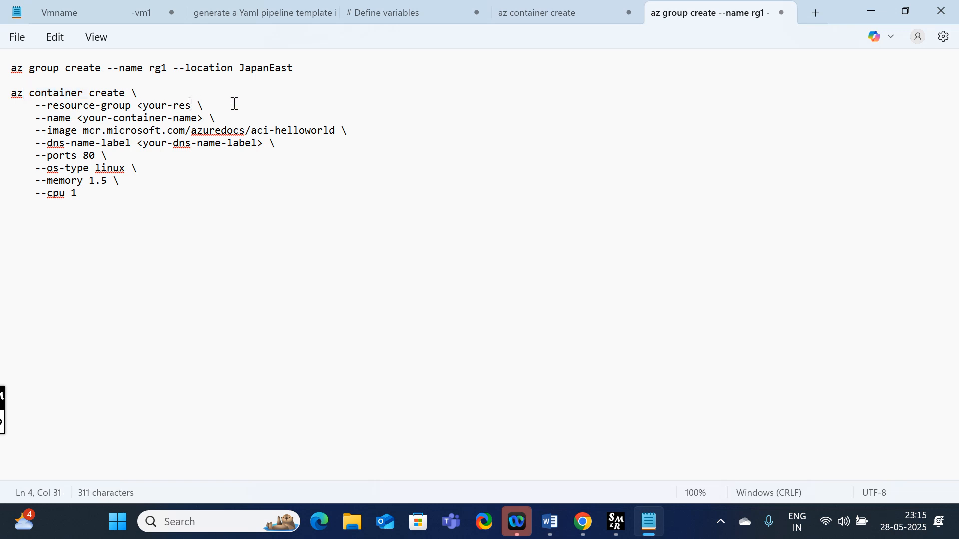
key(BackSpace)
key(BackSpace)
key(BackSpace)
key(BackSpace)
key(BackSpace)
key(BackSpace)
key(BackSpace)
key(BackSpace)
key(BackSpace)
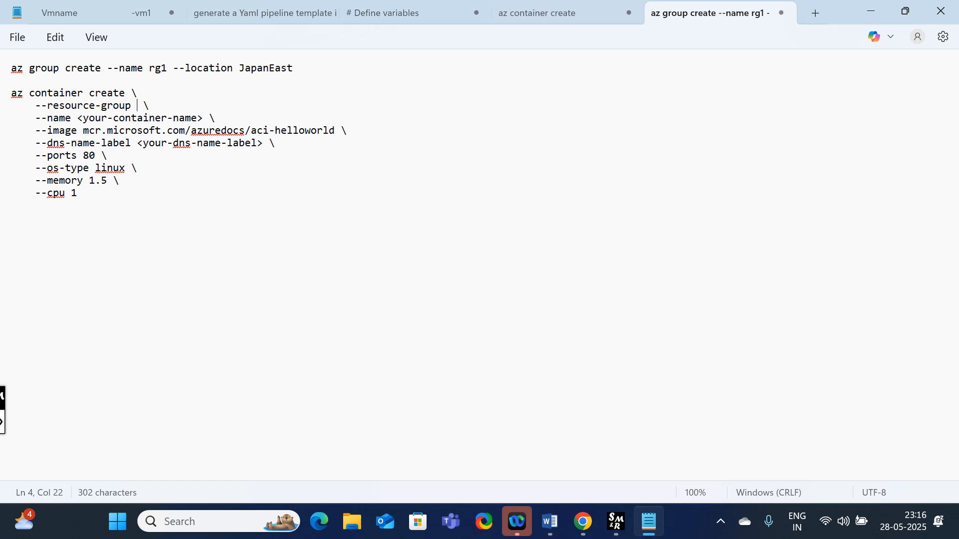
text(<your-resource-group>)
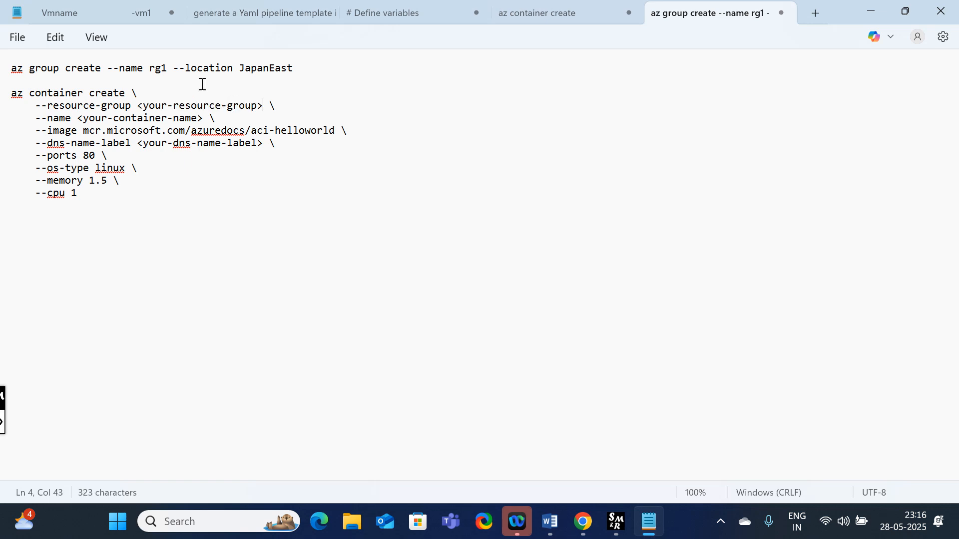
Replace the <your-resource-group> placeholder in the az container create command with rg1.
drag(144, 105, 263, 104)
click(263, 106)
key(BackSpace)
key(BackSpace)
key(BackSpace)
key(BackSpace)
key(BackSpace)
key(BackSpace)
key(BackSpace)
key(BackSpace)
key(BackSpace)
key(BackSpace)
key(BackSpace)
key(BackSpace)
key(BackSpace)
key(BackSpace)
key(BackSpace)
key(BackSpace)
key(BackSpace)
key(BackSpace)
key(BackSpace)
key(BackSpace)
key(BackSpace)
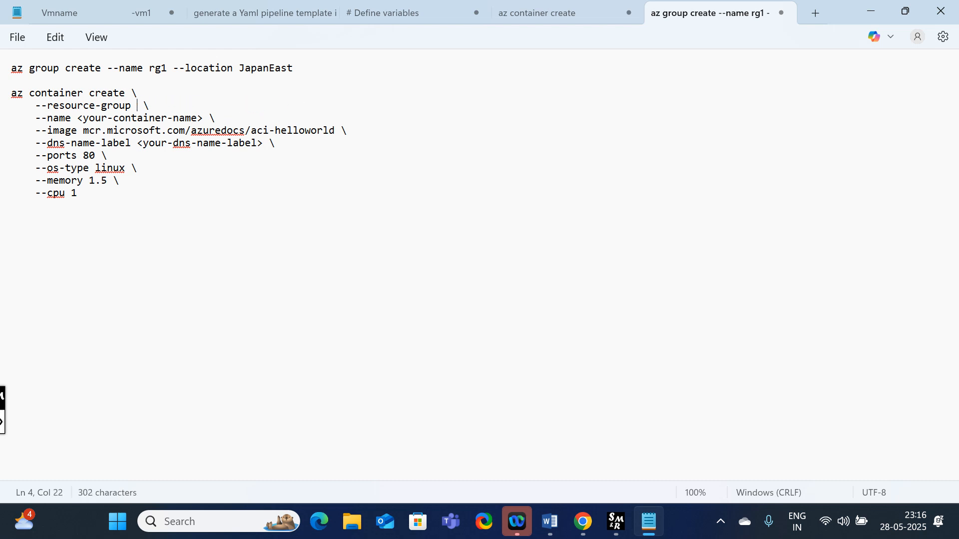
text(rg1)
click(232, 231)
Replace the <your-container-name> placeholder in the az container create command with cont1.
click(199, 119)
key(BackSpace)
key(BackSpace)
key(BackSpace)
key(BackSpace)
key(BackSpace)
key(BackSpace)
key(BackSpace)
key(BackSpace)
key(BackSpace)
key(BackSpace)
key(BackSpace)
key(BackSpace)
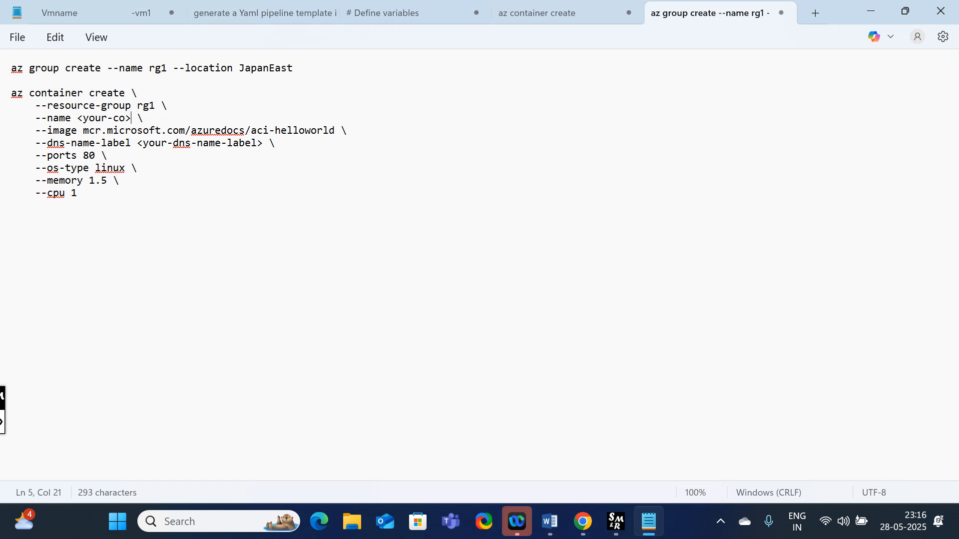
key(Delete)
key(BackSpace)
key(BackSpace)
key(BackSpace)
key(BackSpace)
key(BackSpace)
key(BackSpace)
key(BackSpace)
key(BackSpace)
text(cont1)
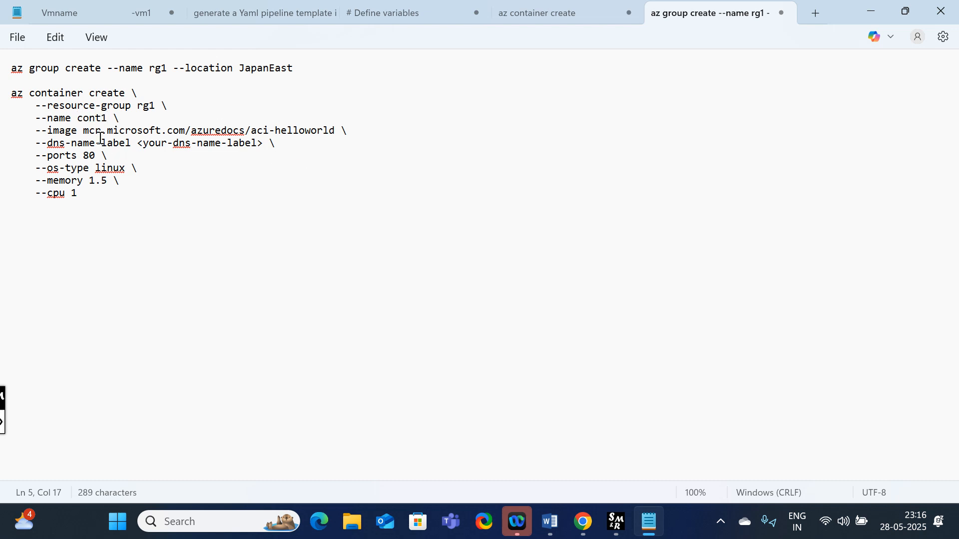
Replace the <your-dns-name-label> placeholder in the az container create command with a label combining the owner's first name and cloudittech.
drag(86, 130, 350, 130)
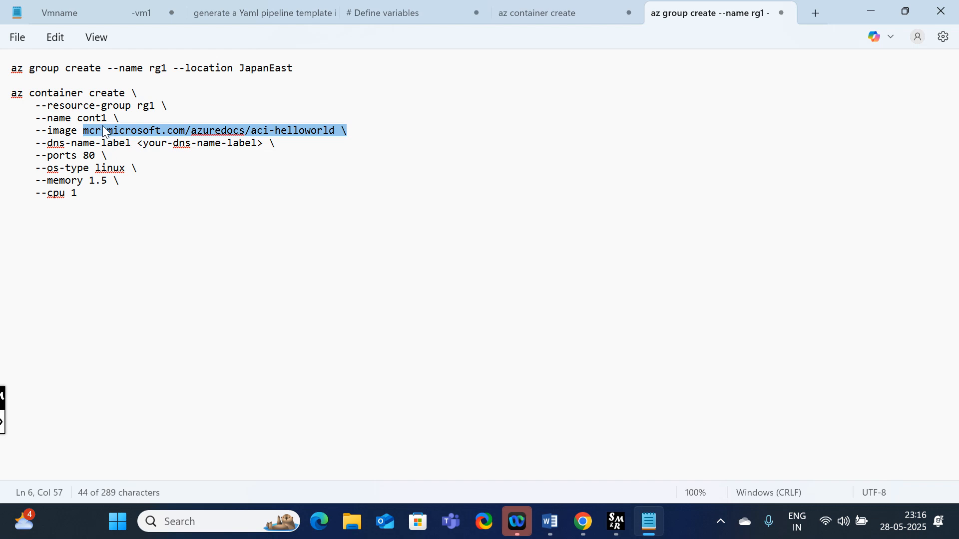
click(195, 176)
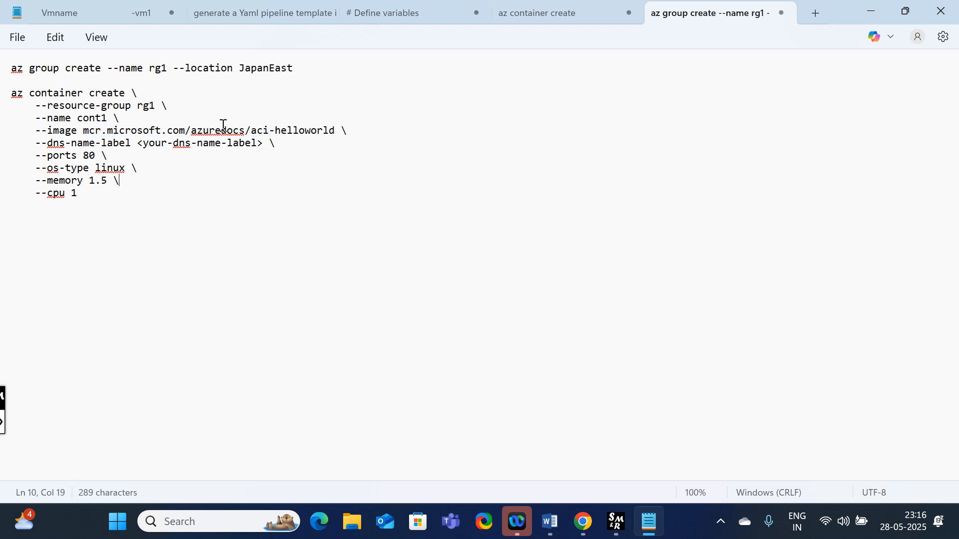
click(263, 144)
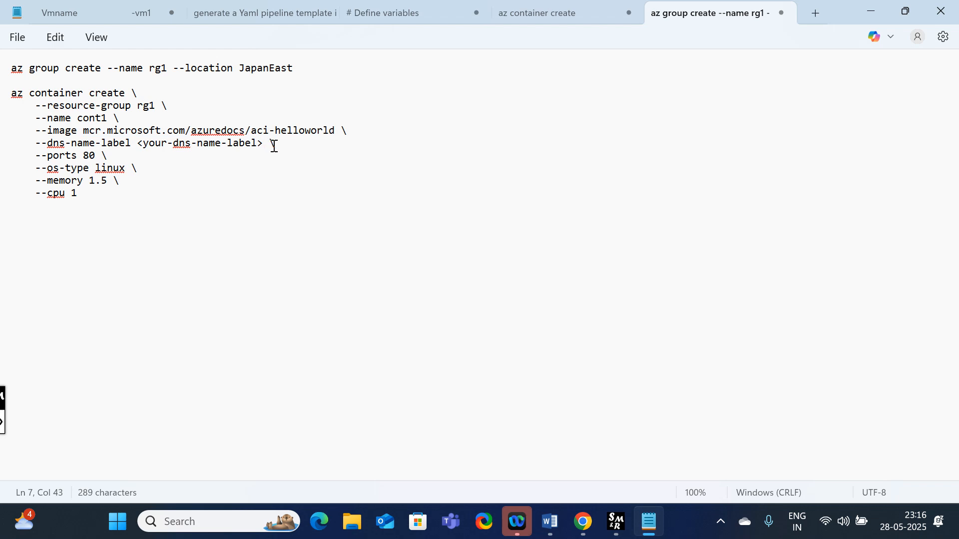
key(BackSpace)
key(BackSpace)
key(BackSpace)
key(BackSpace)
key(BackSpace)
key(BackSpace)
key(BackSpace)
key(BackSpace)
key(BackSpace)
key(BackSpace)
key(BackSpace)
key(BackSpace)
key(BackSpace)
key(BackSpace)
key(BackSpace)
key(BackSpace)
key(BackSpace)
key(BackSpace)
key(BackSpace)
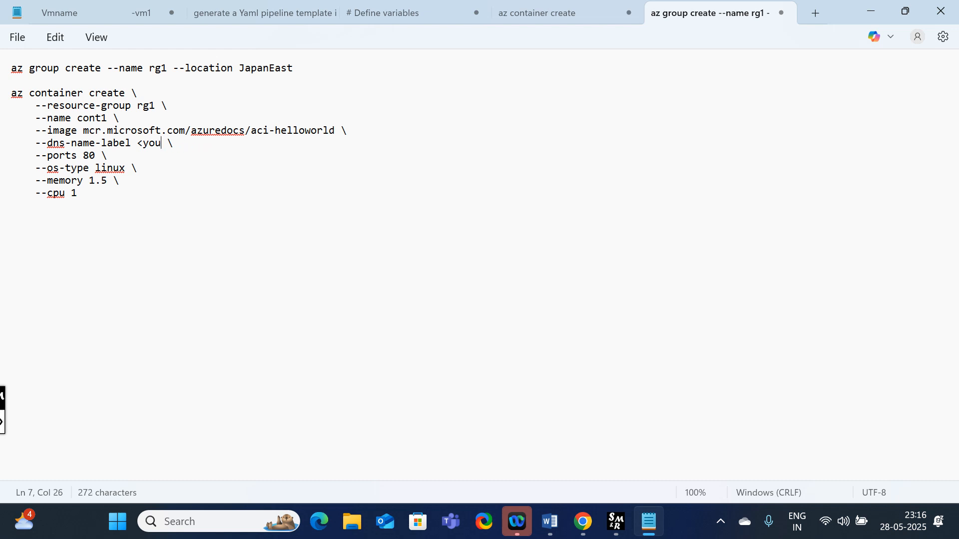
key(BackSpace)
key(BackSpace)
text(suneel)
text(su)
key(BackSpace)
key(BackSpace)
text(cloudittech)
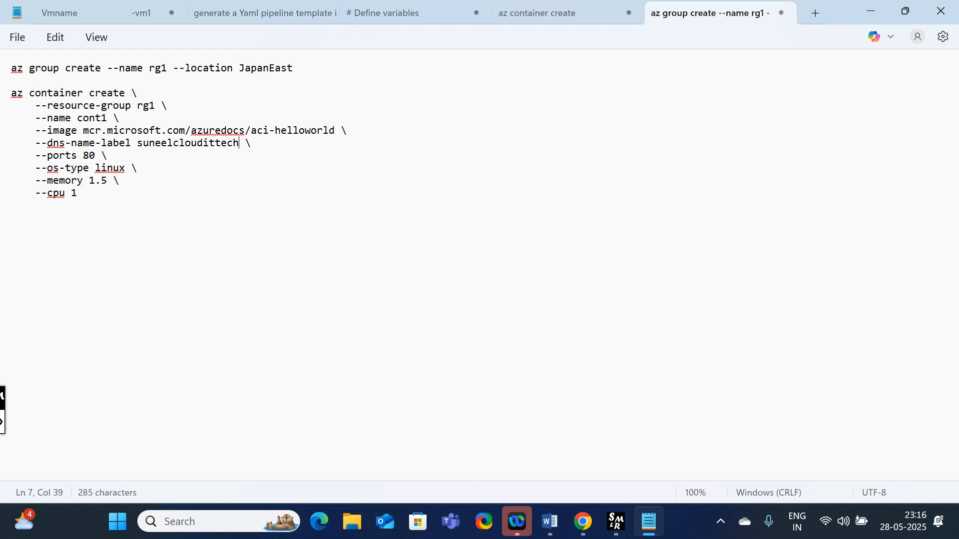
Review the port, OS type and memory options, and copy the whole az container create command.
double_click(93, 159)
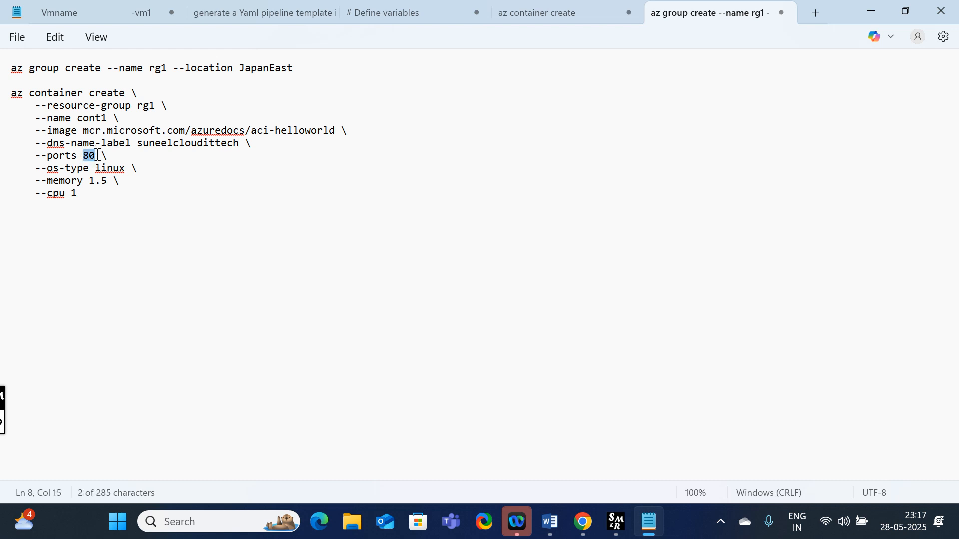
click(84, 157)
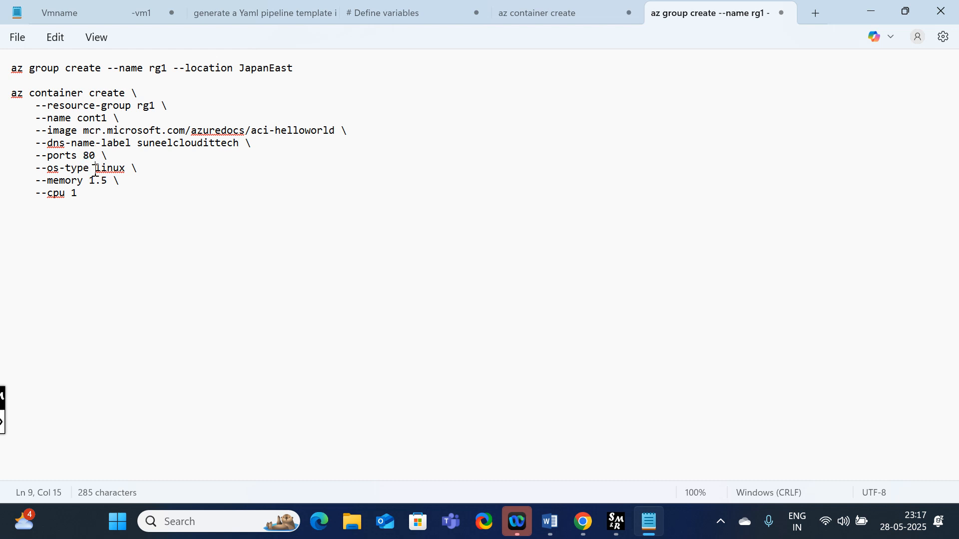
double_click(110, 168)
click(126, 169)
drag(89, 180, 97, 214)
click(97, 214)
click(80, 196)
drag(80, 196, 10, 93)
key(ctrl+c)
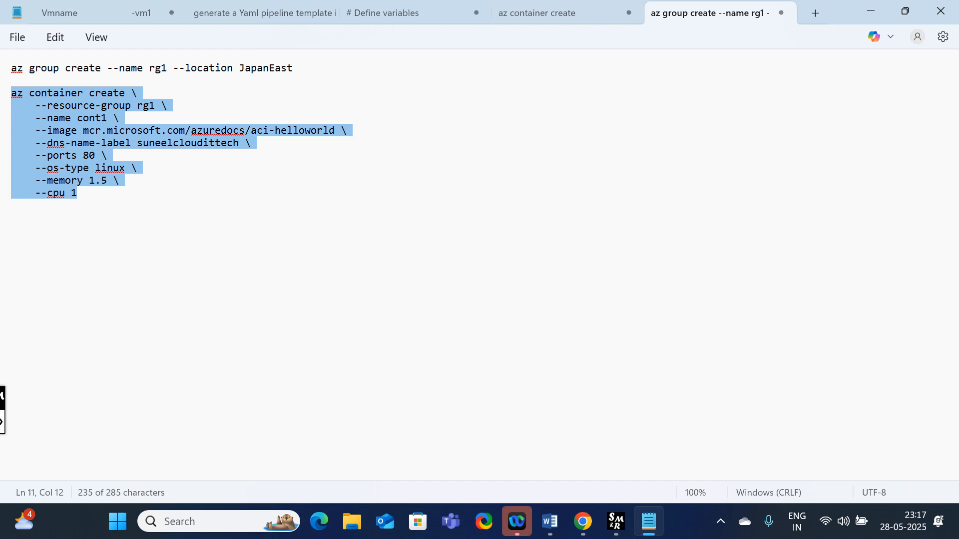
Switch to Chrome and run the copied az container create command in Cloud Shell, with the rg1 resource group open in the portal.
click(583, 521)
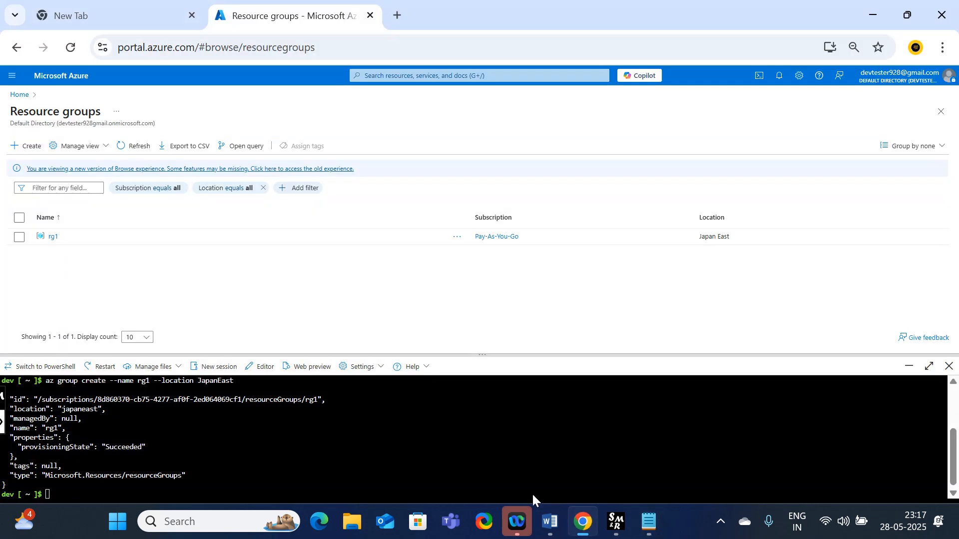
right_click(76, 490)
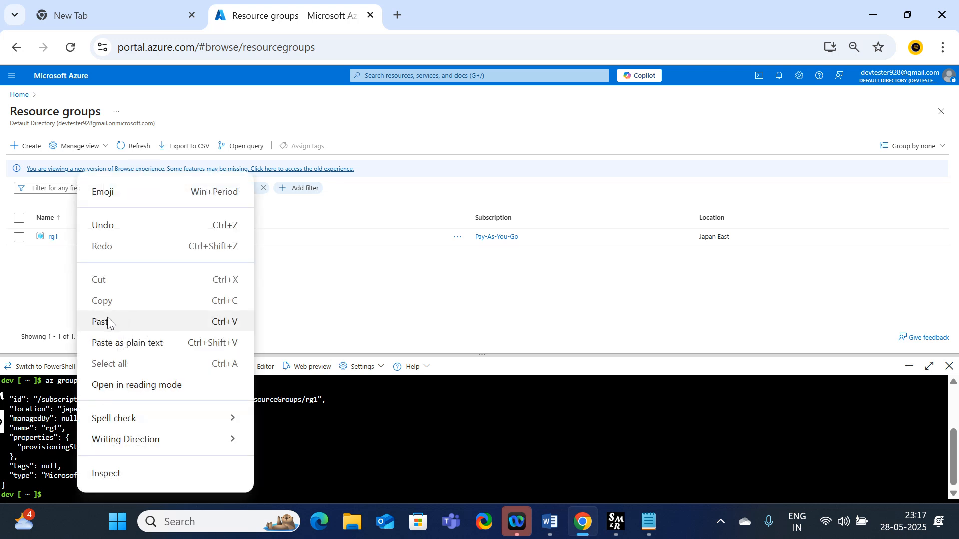
click(80, 322)
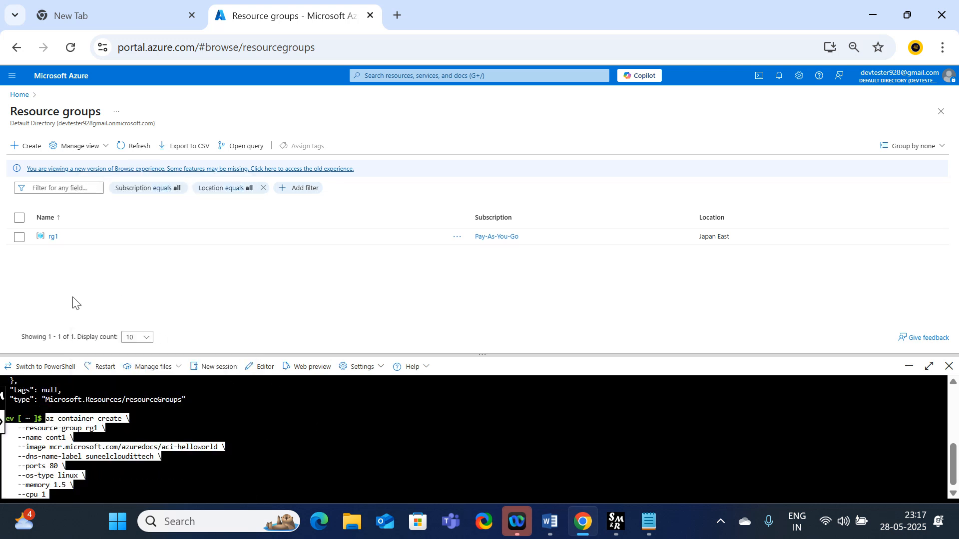
click(52, 237)
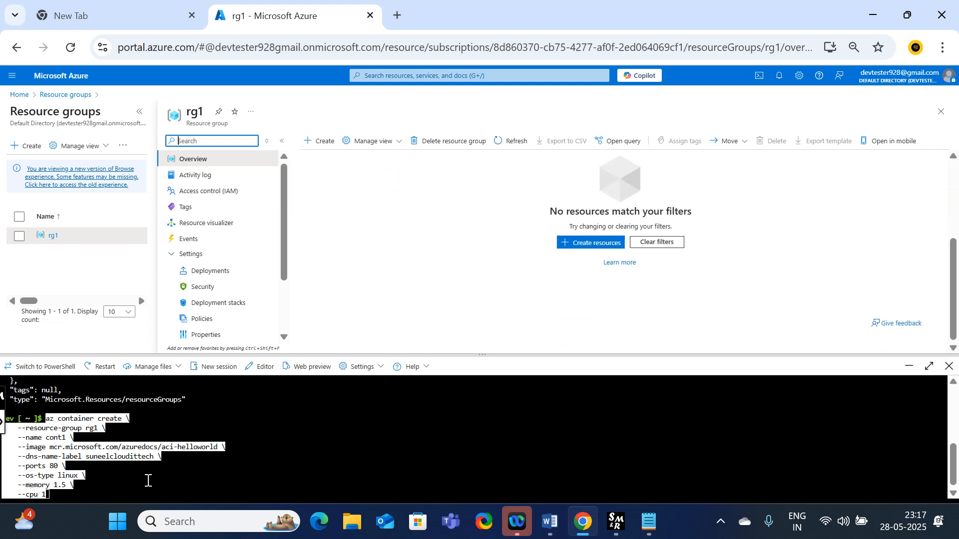
click(60, 497)
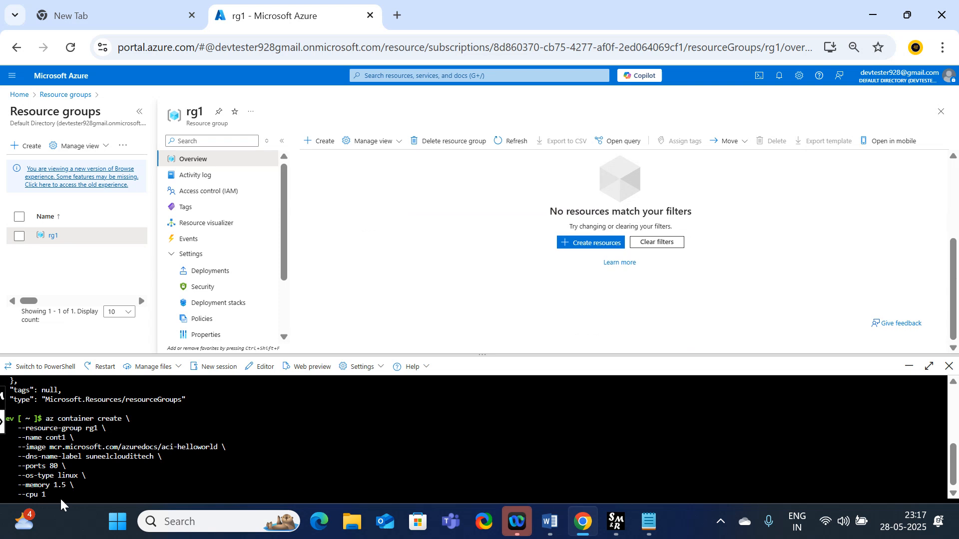
key(Return)
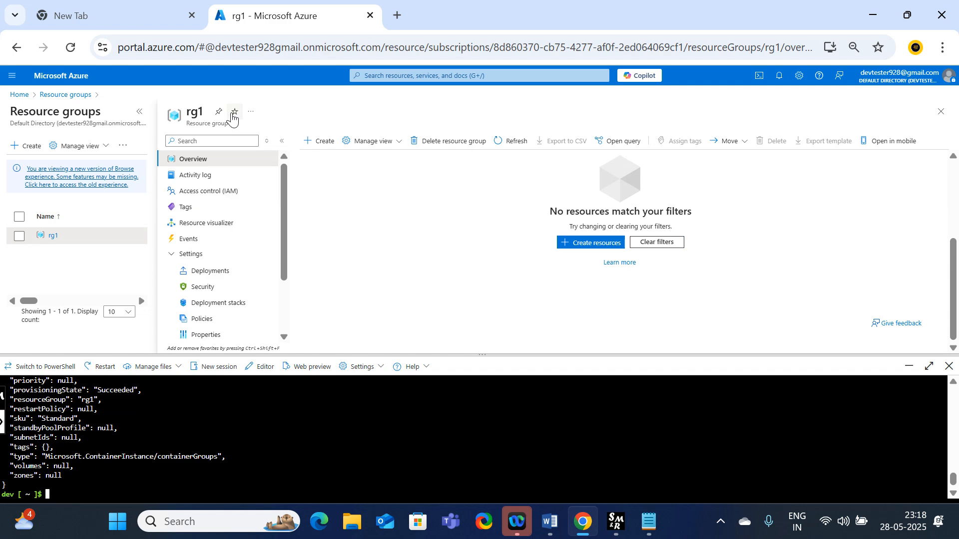
Reload the rg1 resource group page and open the cont1 container instance from its resources.
click(71, 48)
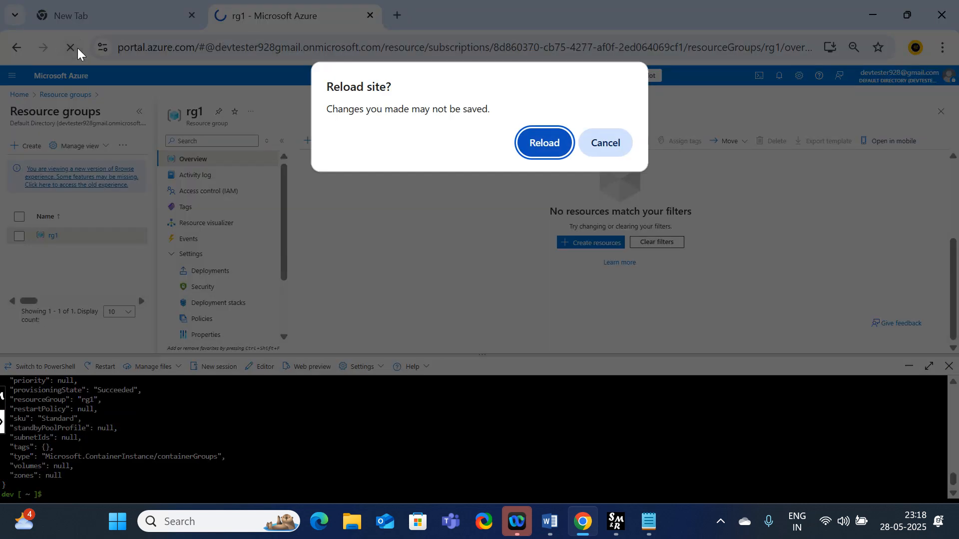
click(556, 143)
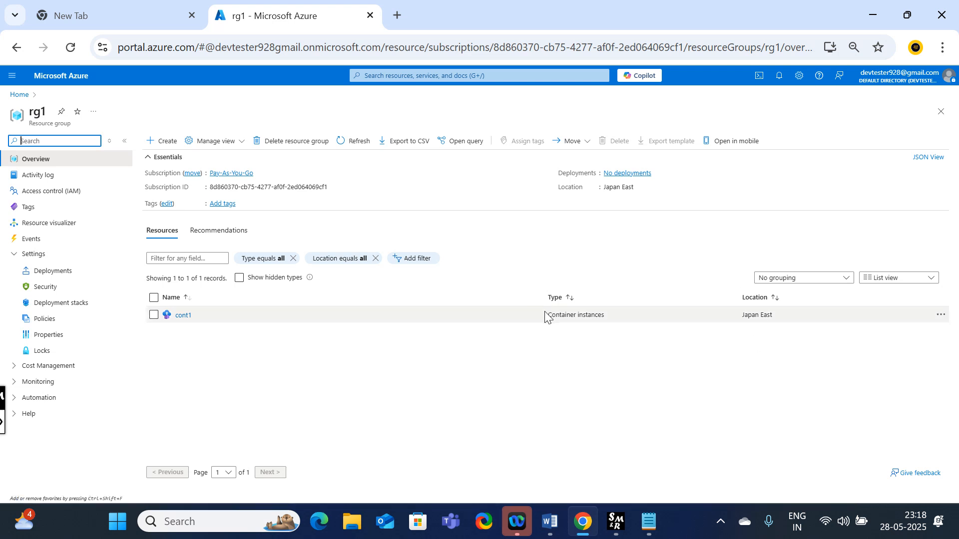
drag(547, 314, 614, 318)
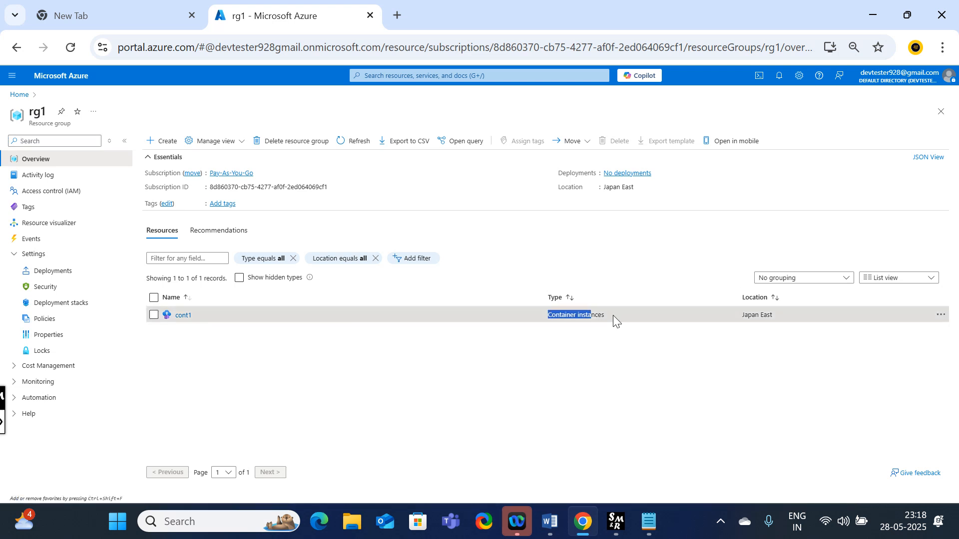
click(180, 319)
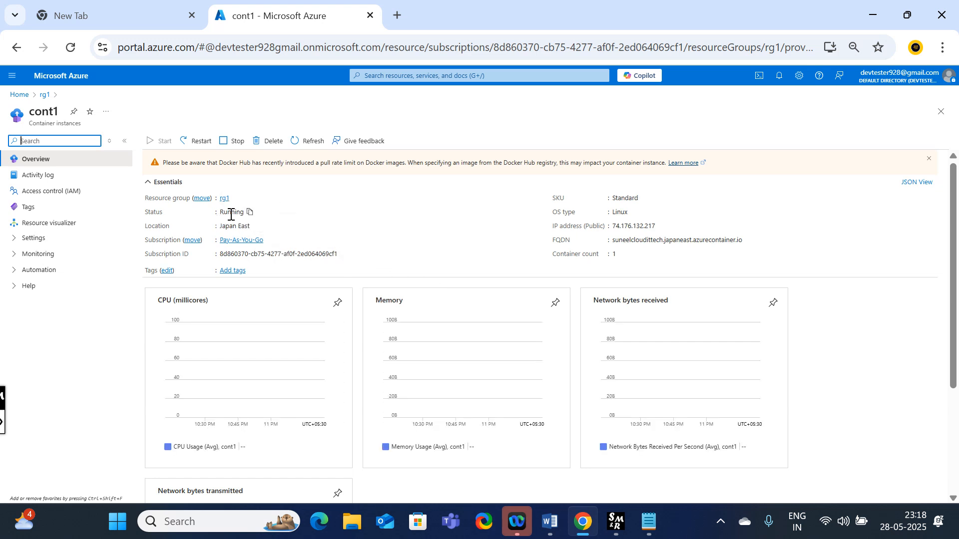
Check the status, OS type, container count and FQDN in cont1's overview.
drag(232, 211, 250, 213)
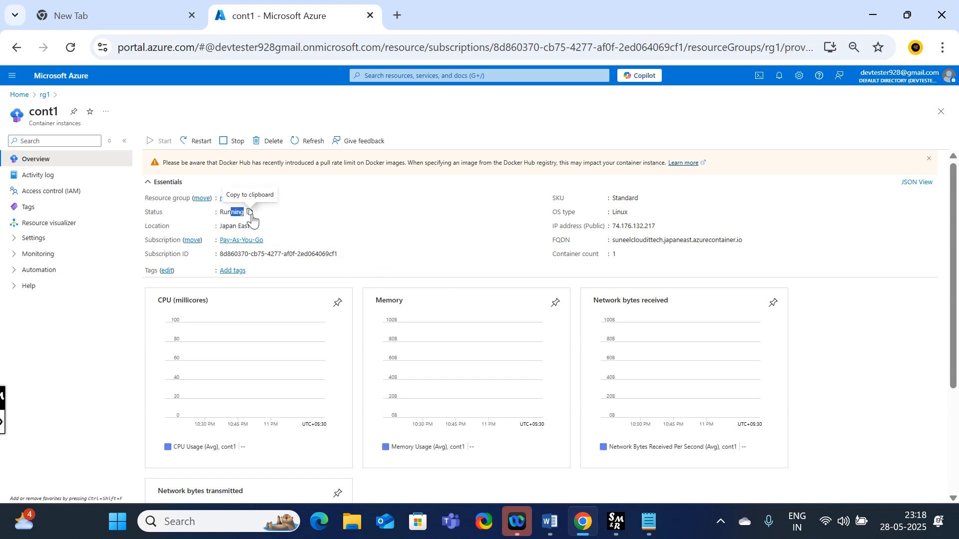
double_click(616, 213)
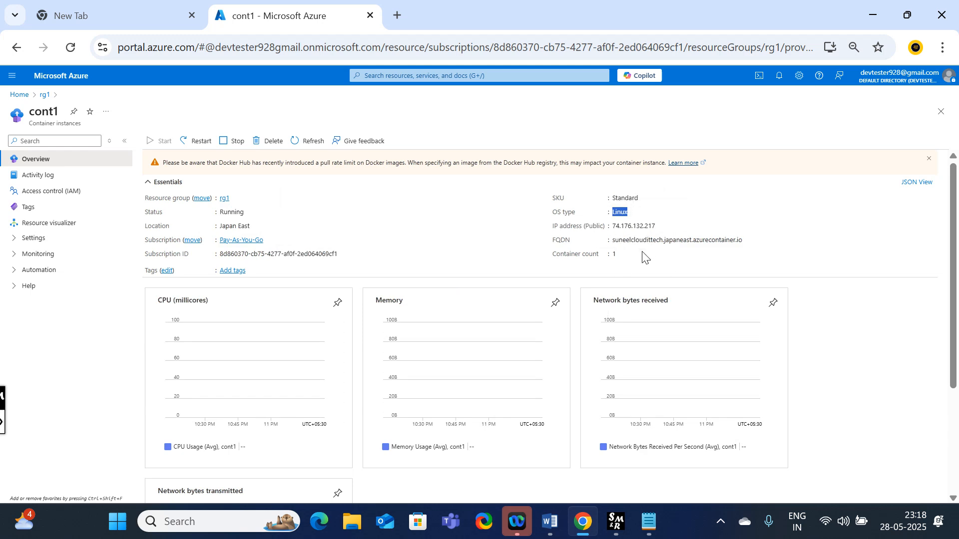
double_click(615, 255)
drag(613, 241, 664, 242)
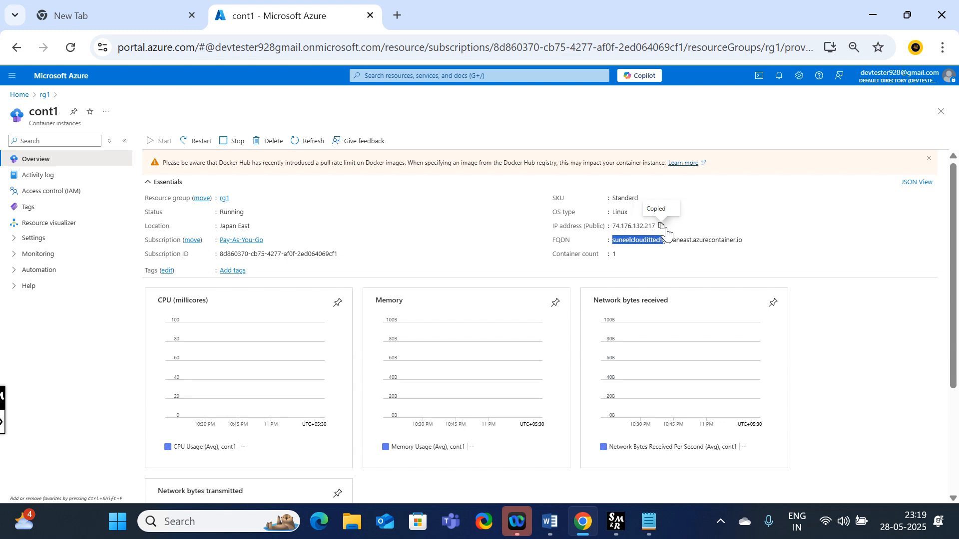
Copy cont1's public IP address and load it in a new browser tab.
click(664, 230)
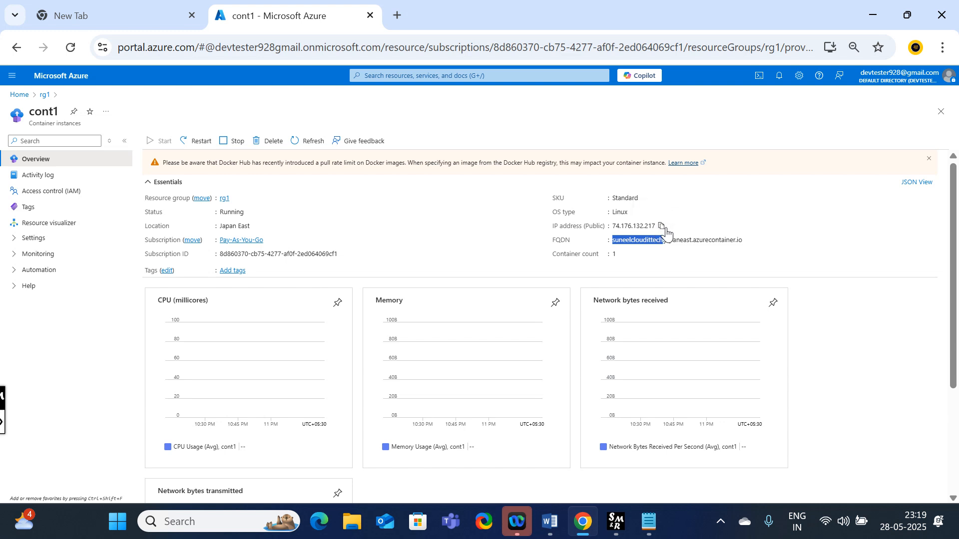
click(398, 16)
key(ctrl+v)
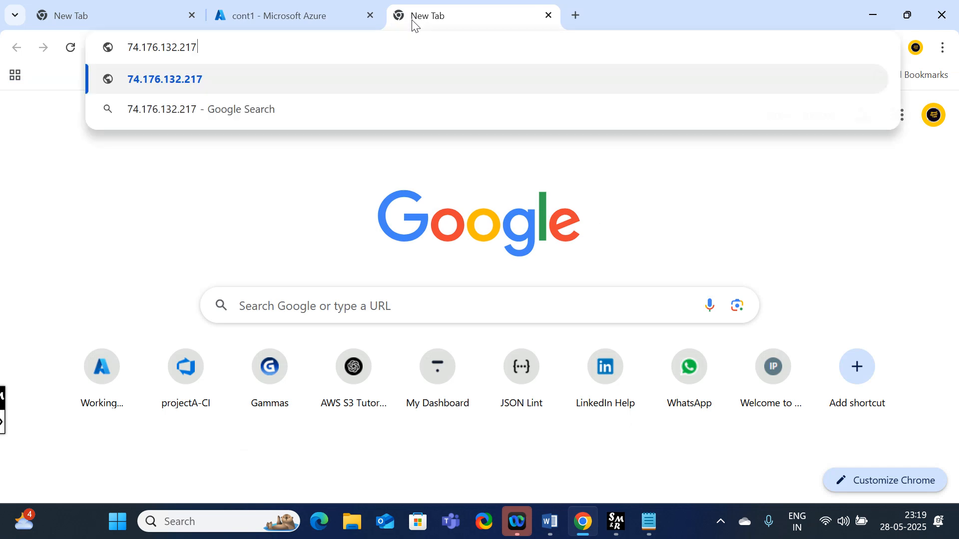
key(Return)
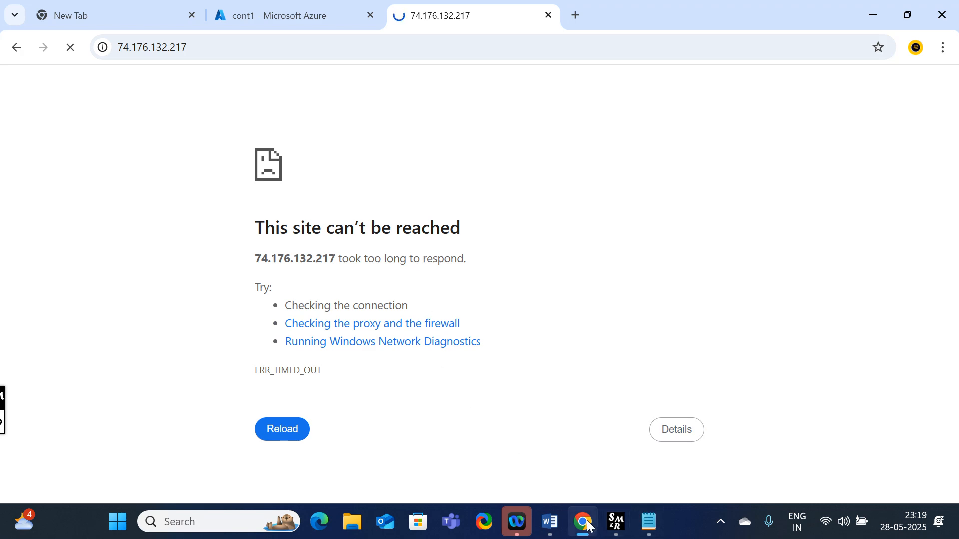
Switch to Word and read the Step3 instructions on viewing the hosted application through the container's IP address or FQDN.
click(550, 531)
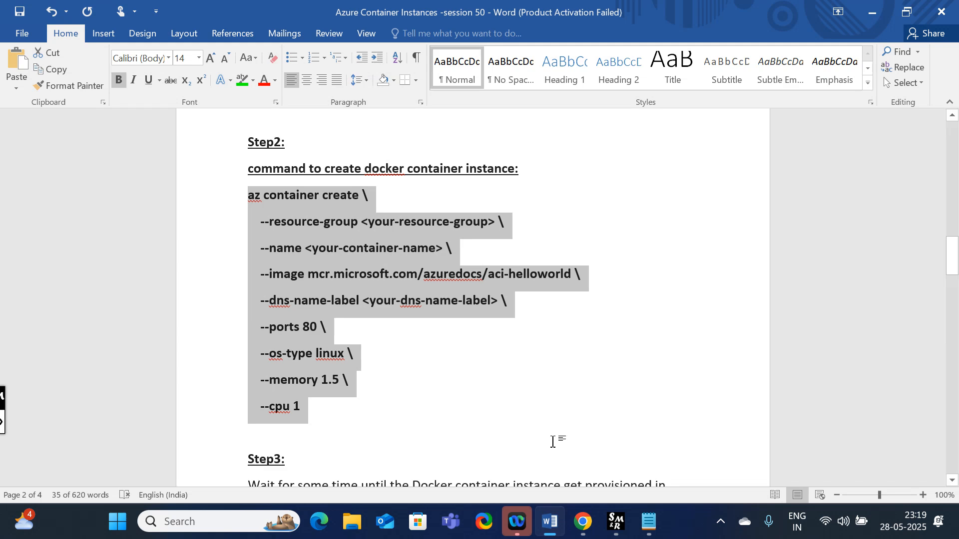
scroll(443, 376, down, 3)
scroll(443, 376, down, 2)
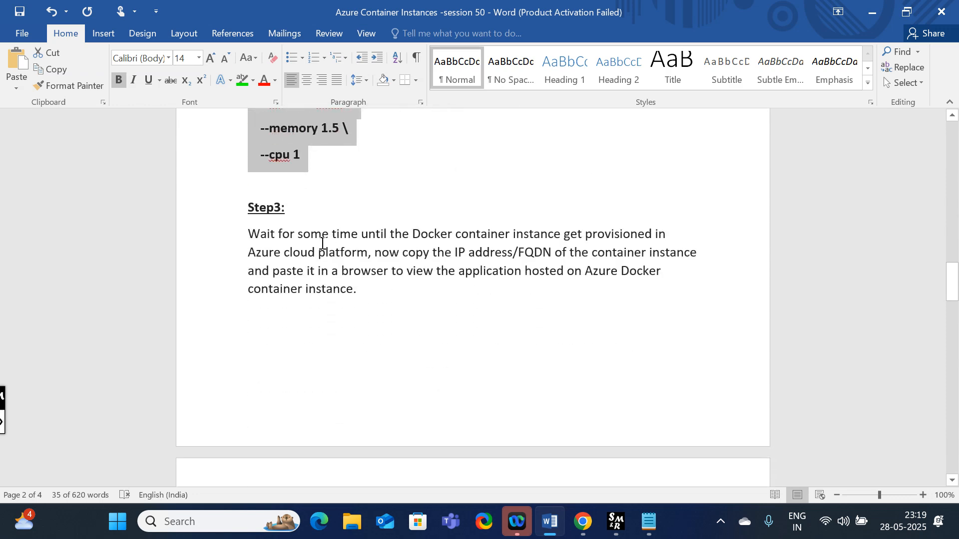
drag(251, 234, 520, 244)
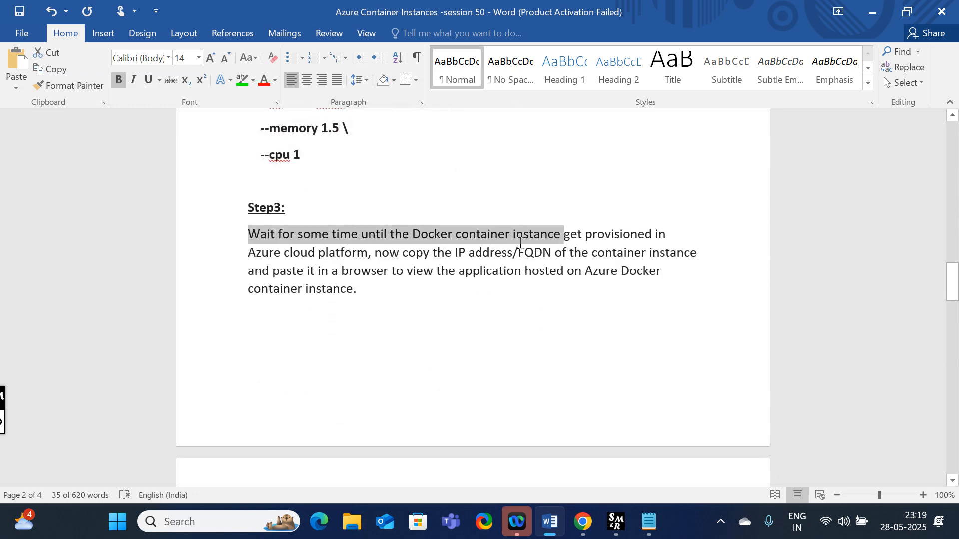
click(466, 333)
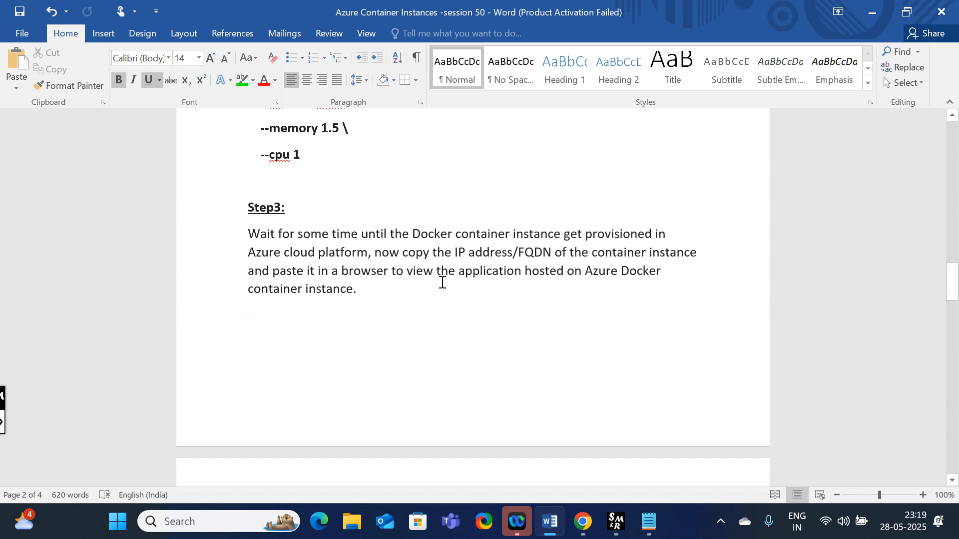
scroll(442, 281, down, 4)
scroll(443, 283, up, 1)
scroll(443, 282, up, 2)
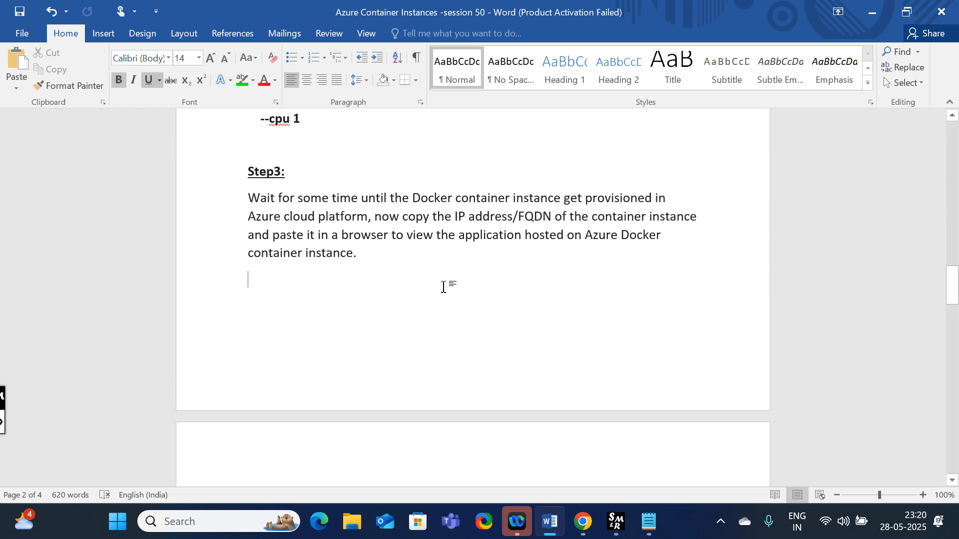
scroll(443, 287, down, 3)
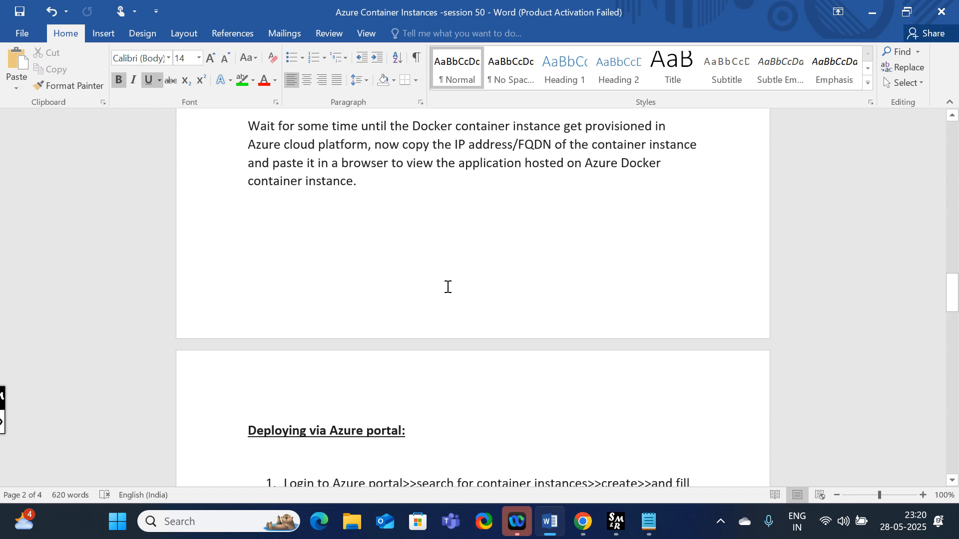
Switch to Chrome, reload the container's IP address page, and copy cont1's public IP address again from the portal.
click(582, 522)
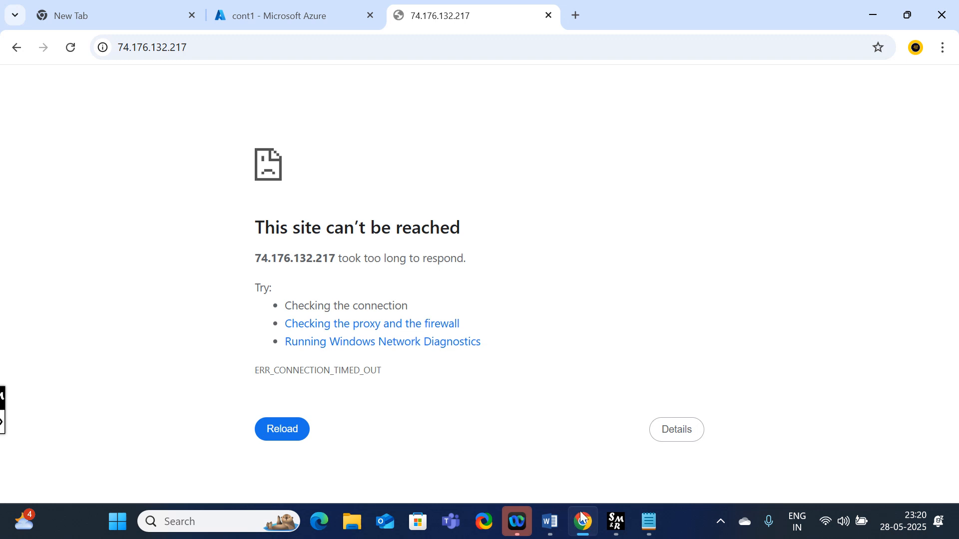
click(283, 433)
click(360, 14)
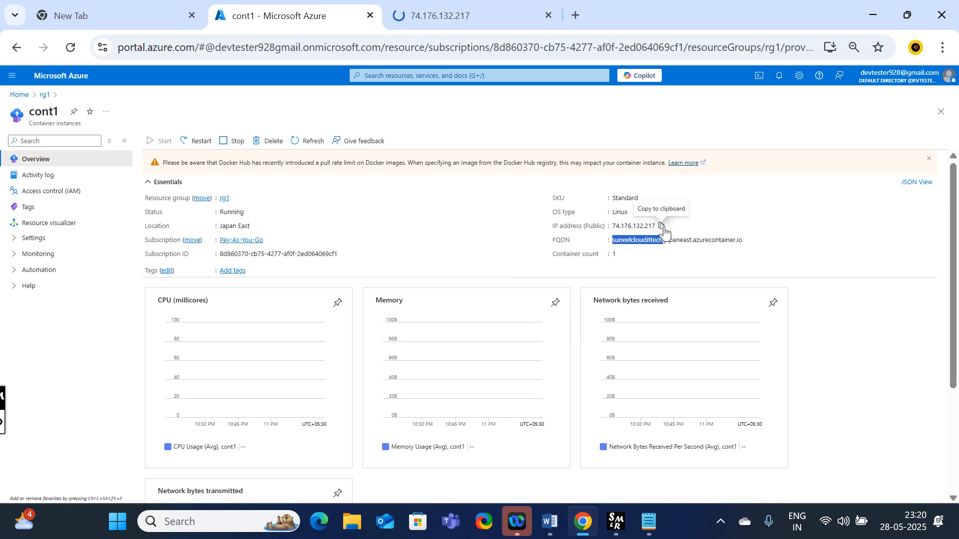
click(661, 226)
key(ctrl+Tab)
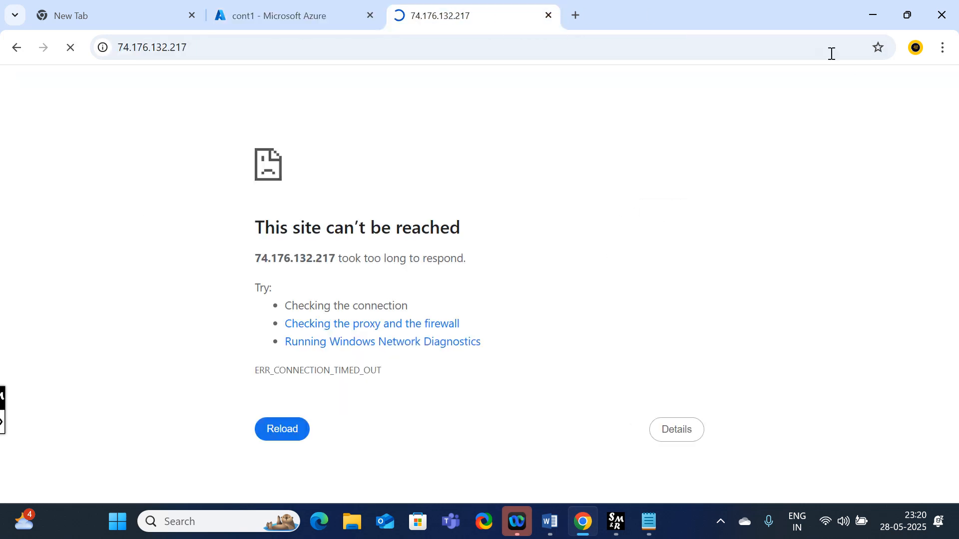
Open cont1's public IP address in a new Incognito window and continue to the site despite the missing secure connection.
click(943, 49)
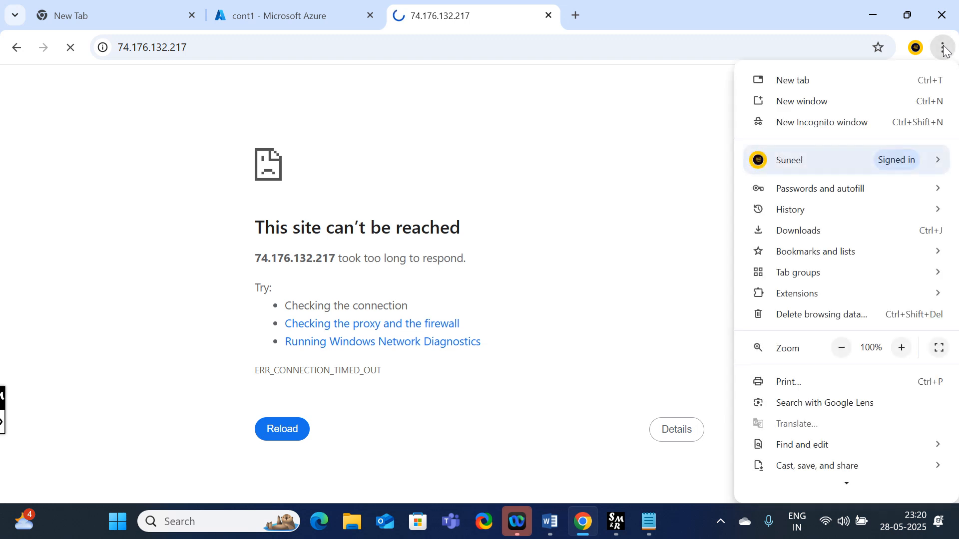
click(790, 128)
key(ctrl+v)
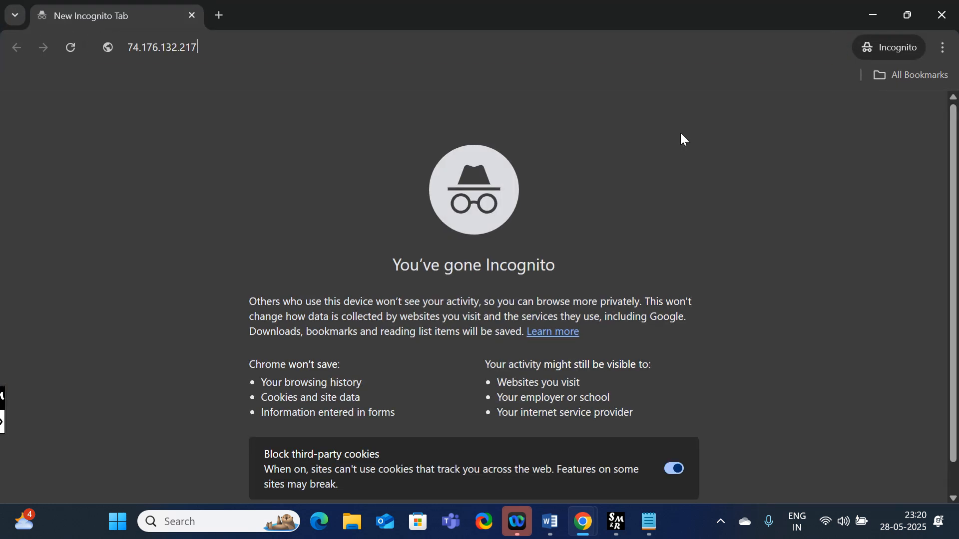
key(Return)
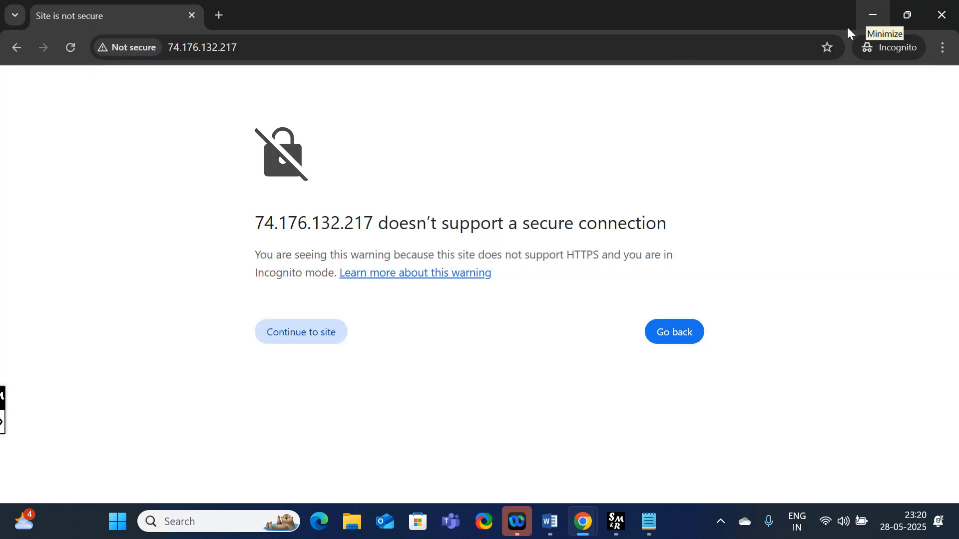
click(313, 334)
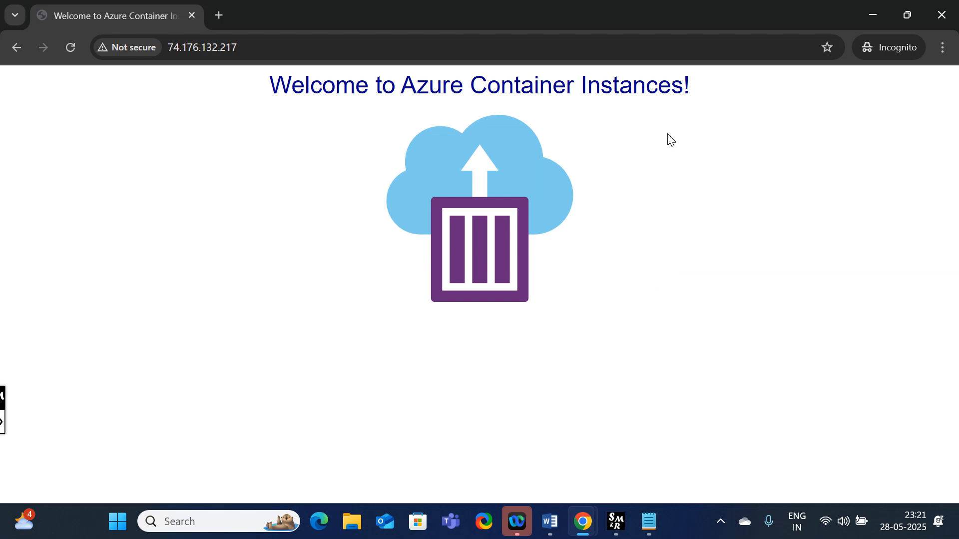
Minimize the Incognito window, switch to Word, and read the details for creating a container instance in the Azure portal.
click(874, 15)
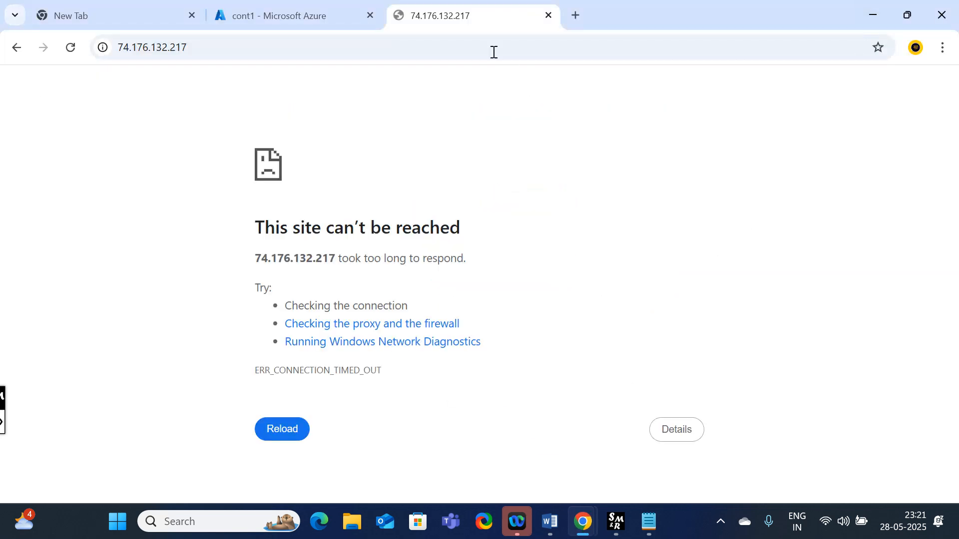
click(289, 15)
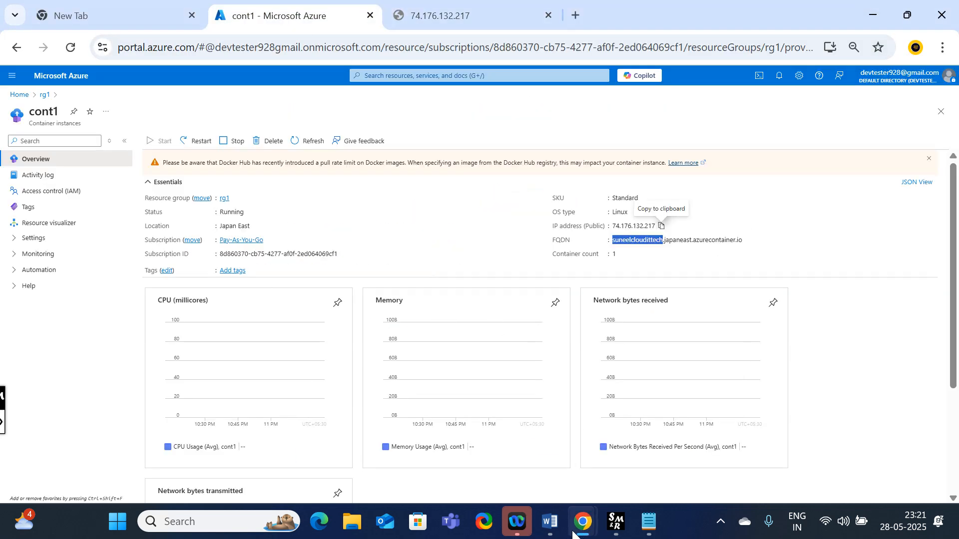
click(549, 521)
scroll(452, 366, down, 7)
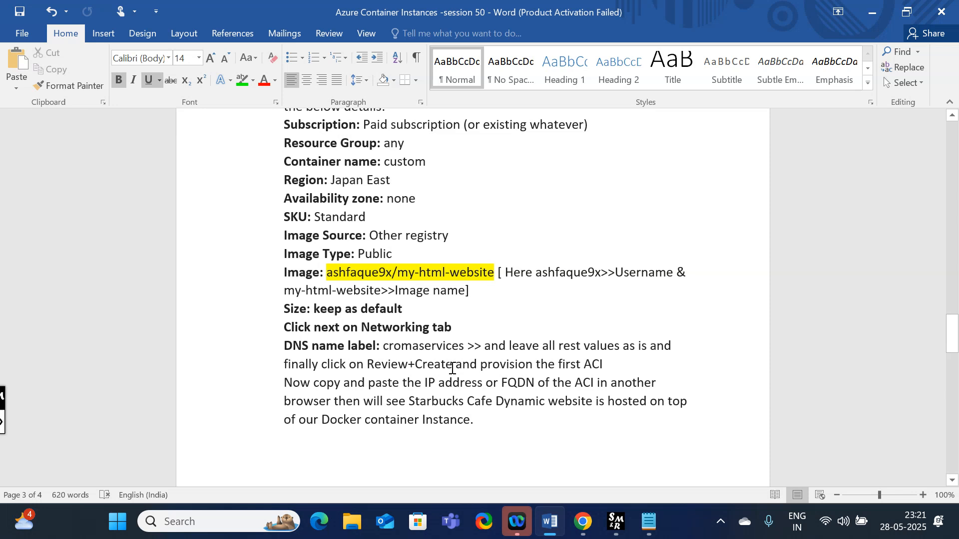
scroll(452, 368, up, 1)
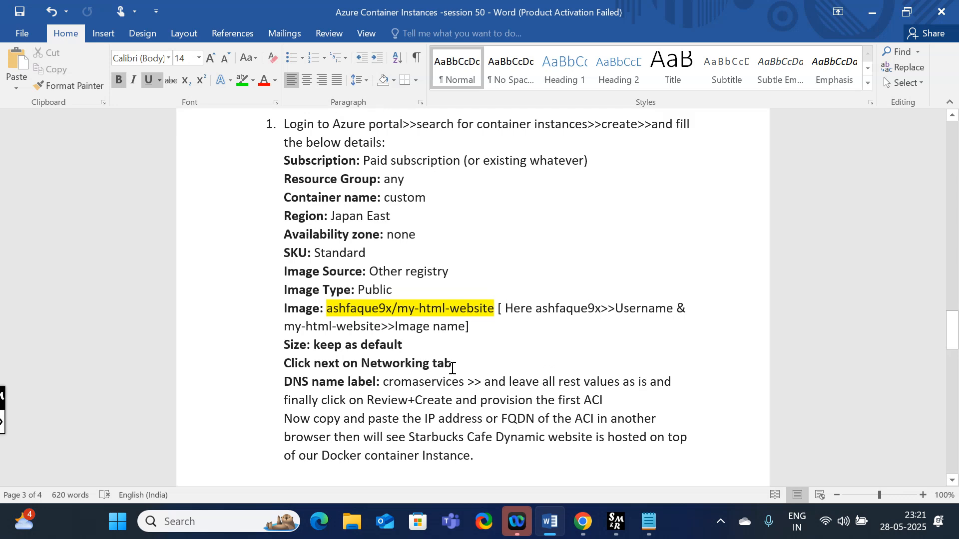
Switch to Chrome, return to the Azure home page, and start creating a new container instance from the Container instances service.
mouse_move(582, 521)
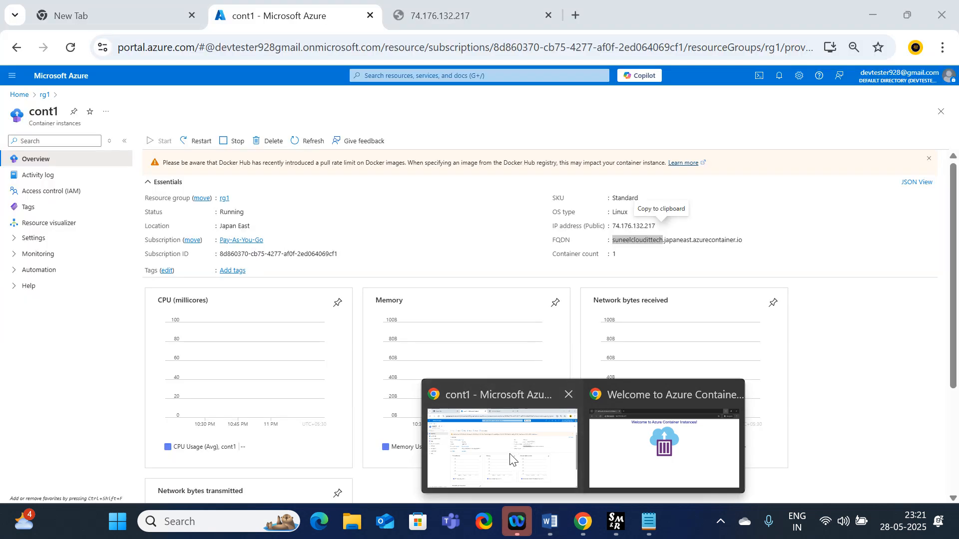
click(514, 453)
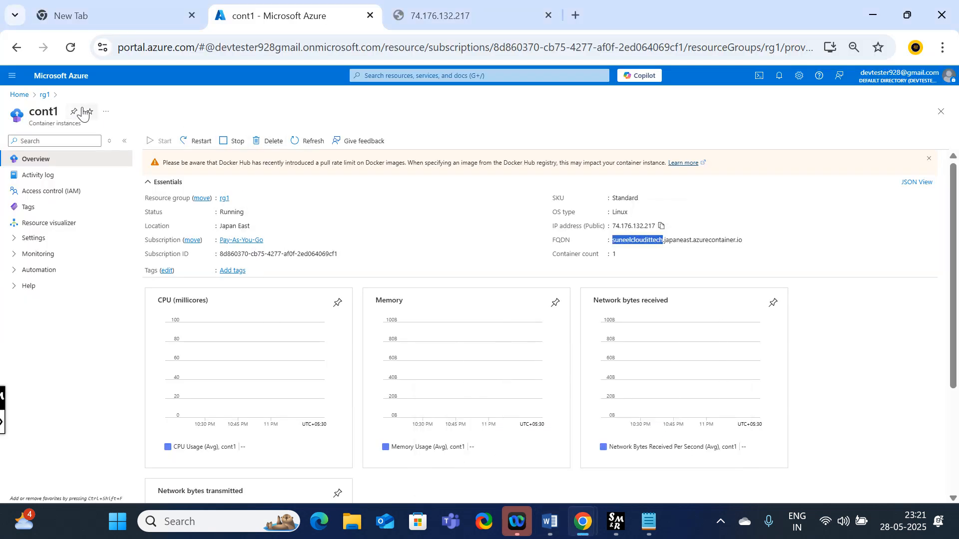
click(45, 94)
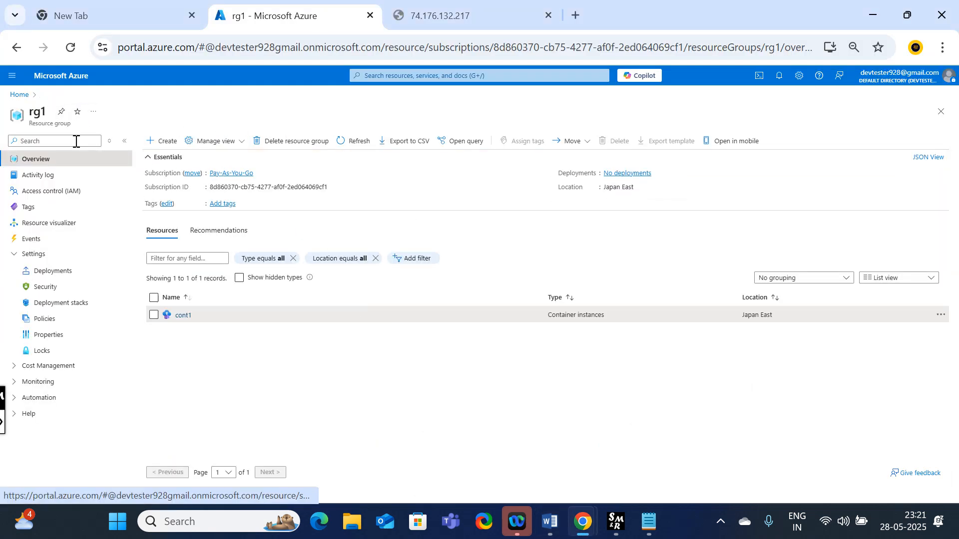
click(20, 94)
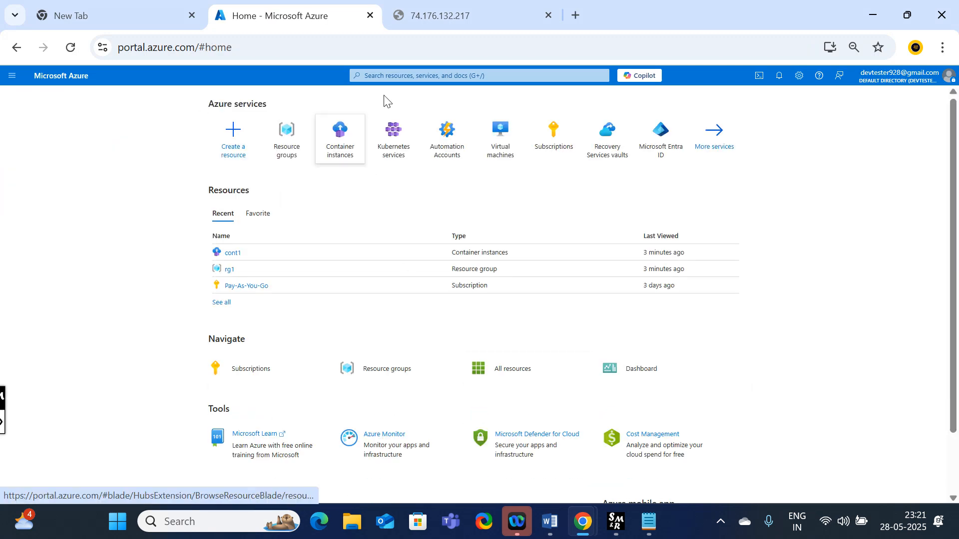
mouse_move(347, 156)
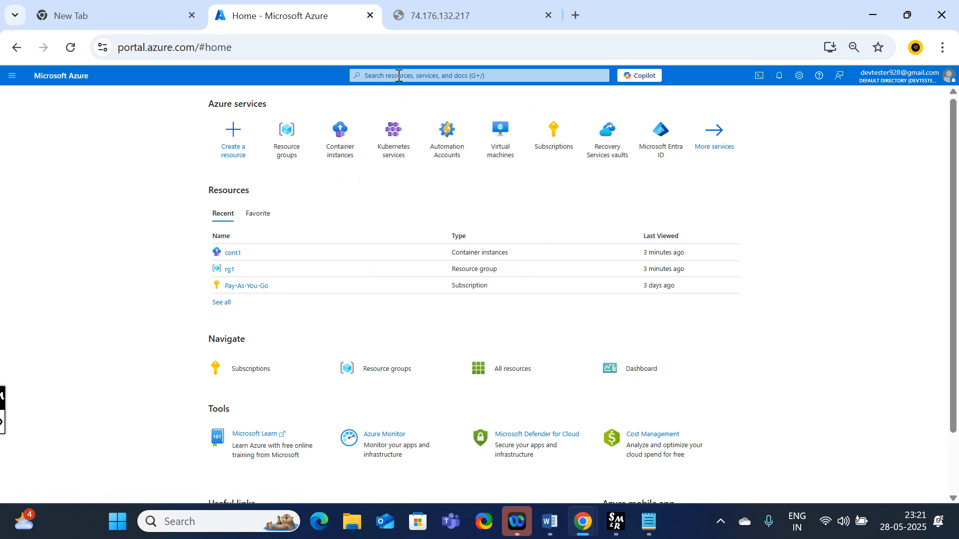
click(399, 76)
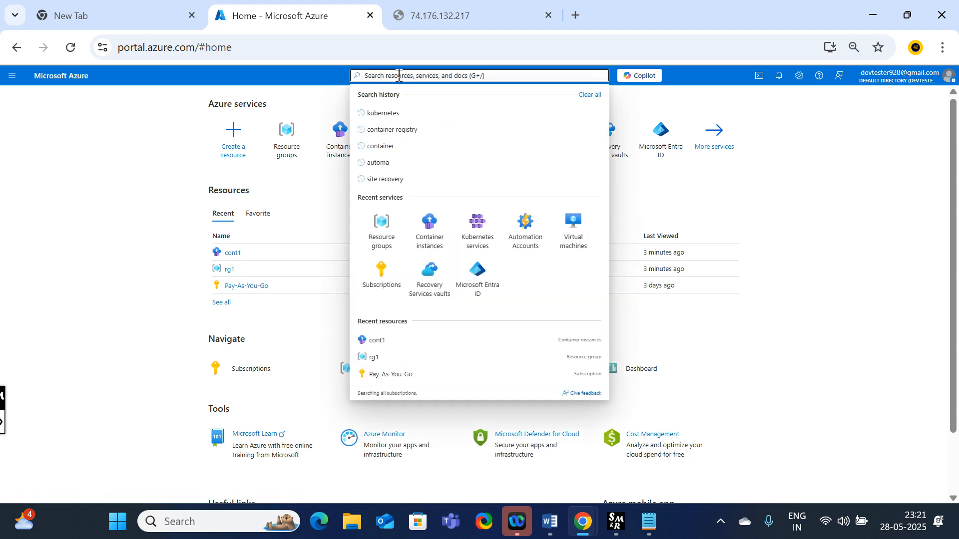
click(332, 157)
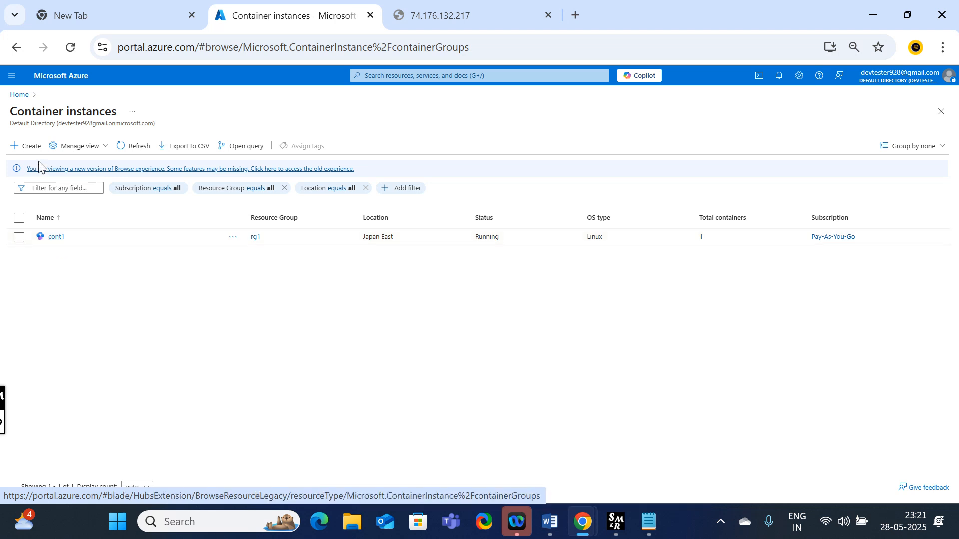
click(21, 149)
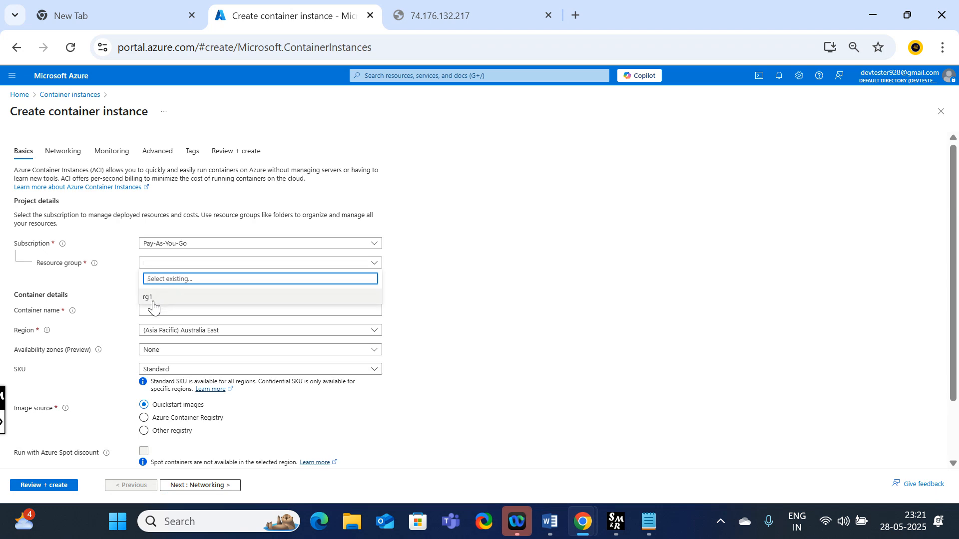
Select rg1 as the resource group and name the container cont2.
click(152, 298)
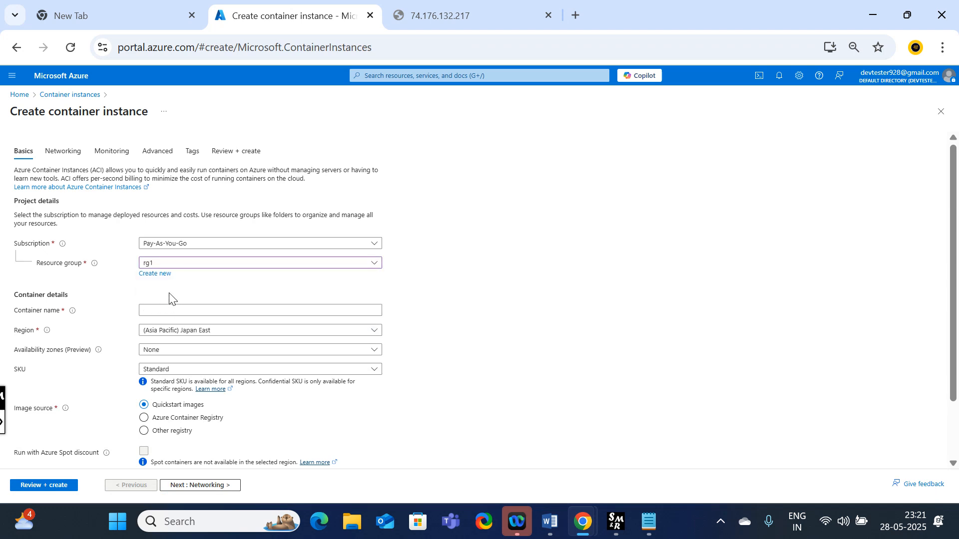
click(155, 311)
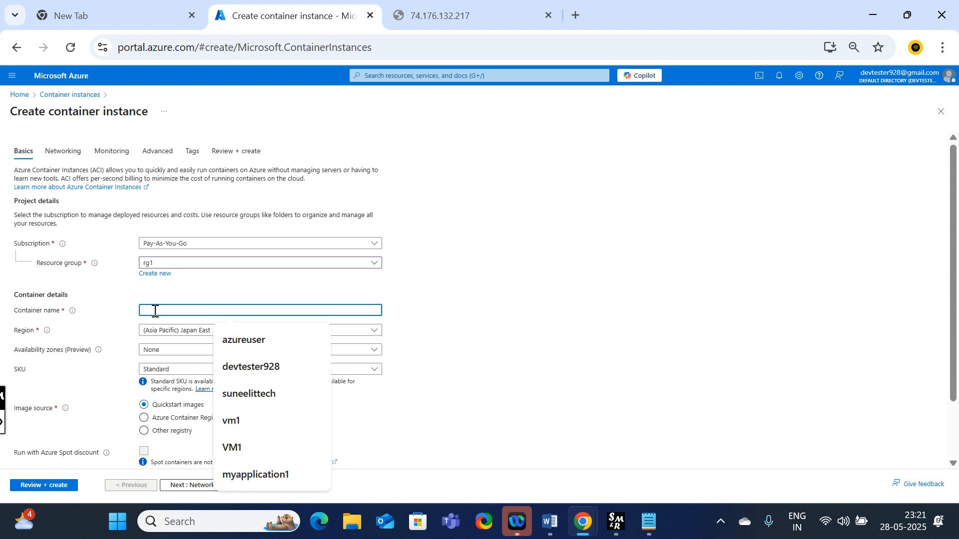
text(cont2)
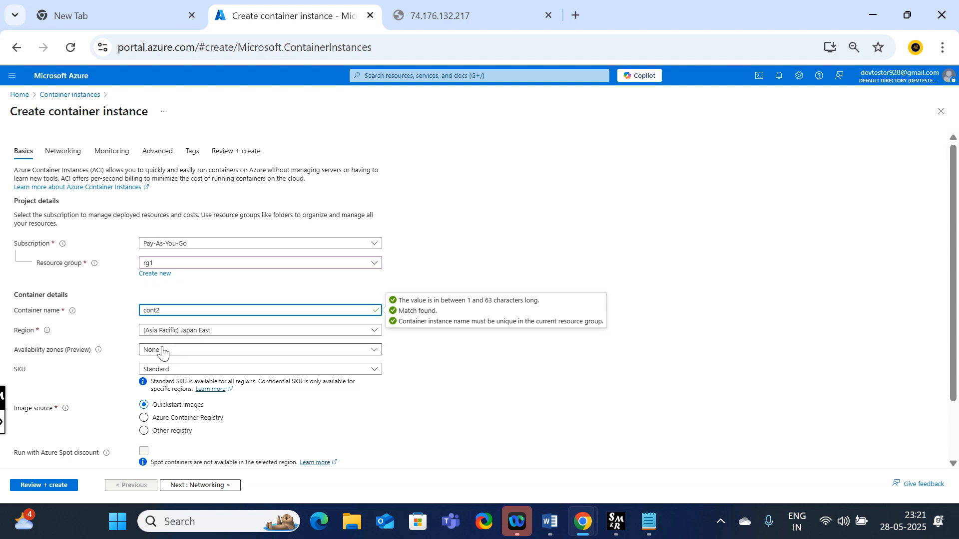
Compare the Quickstart images and Azure Container Registry options, and set the image source to Other registry.
scroll(167, 372, down, 2)
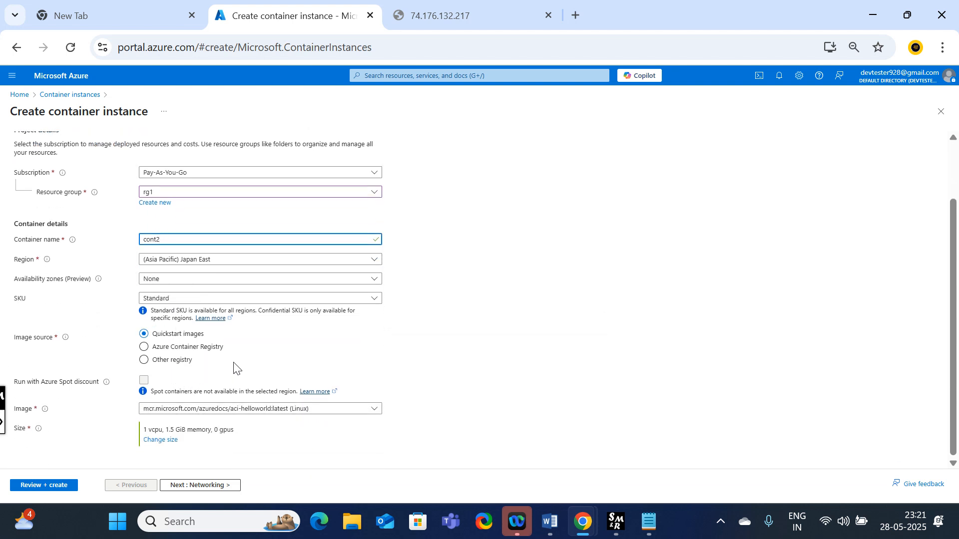
click(160, 361)
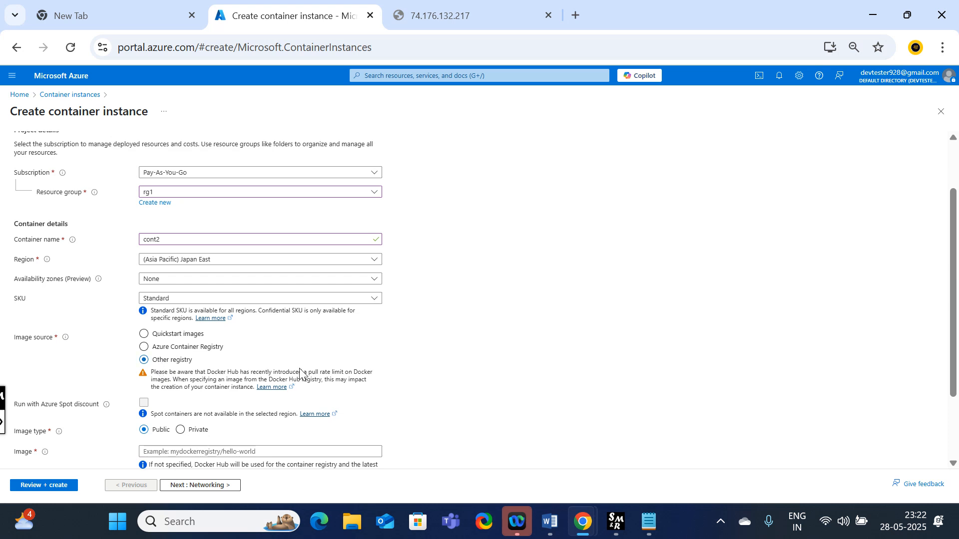
scroll(300, 367, down, 2)
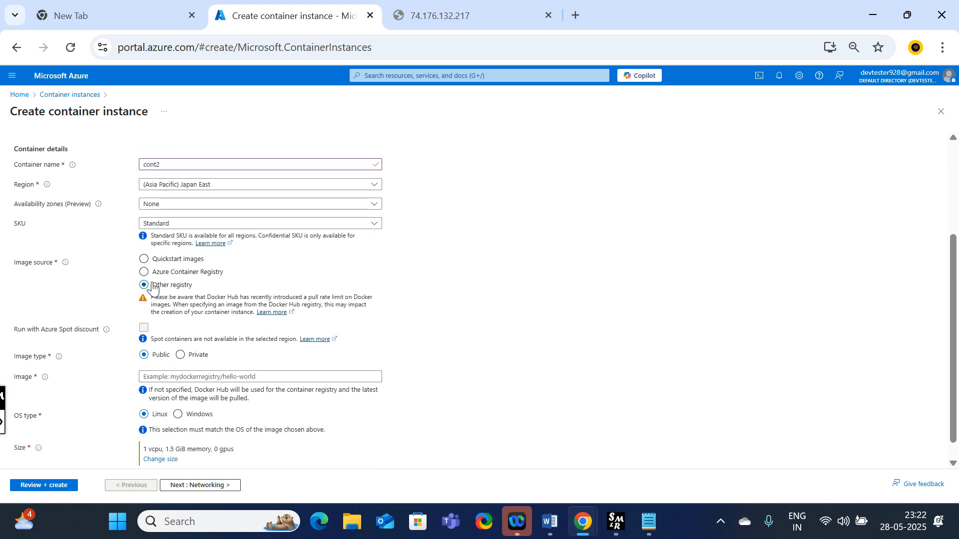
drag(16, 263, 43, 268)
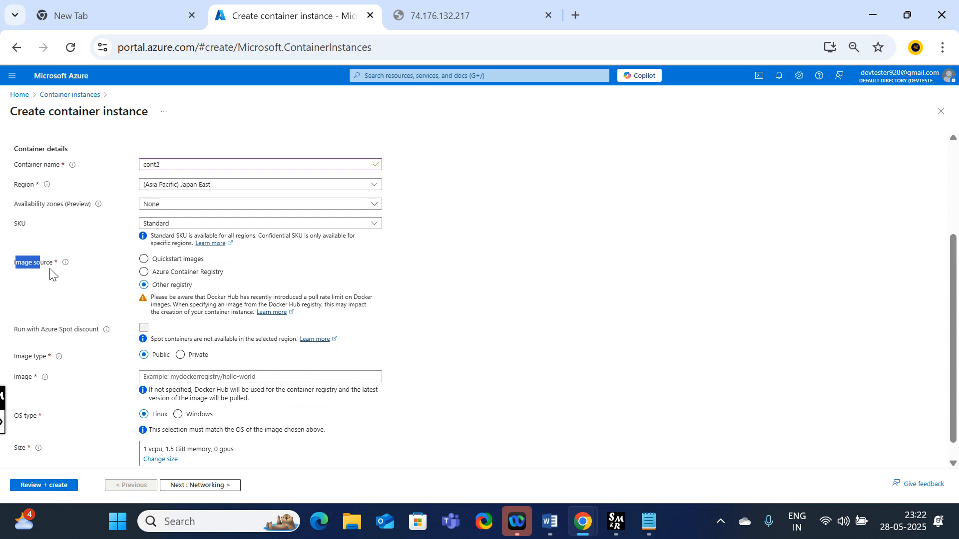
click(293, 270)
click(146, 259)
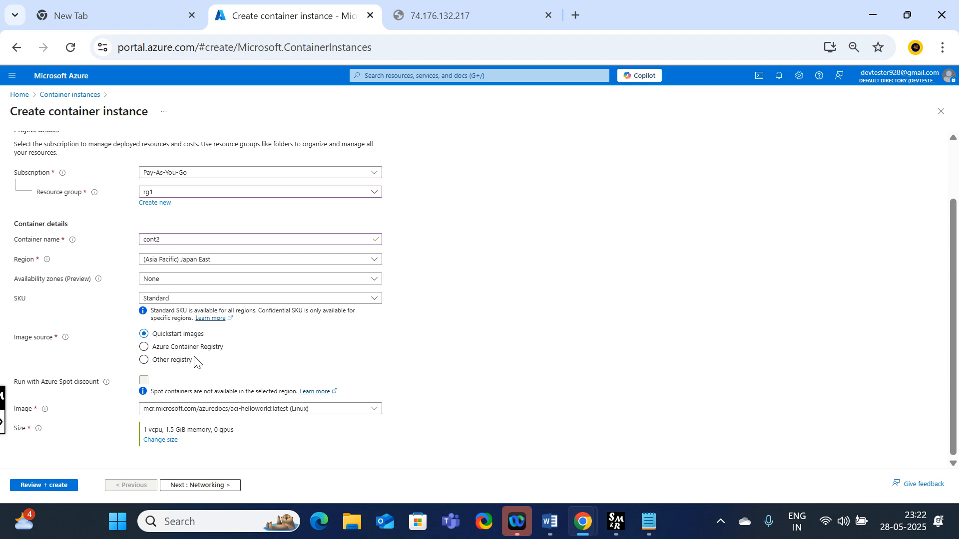
click(155, 350)
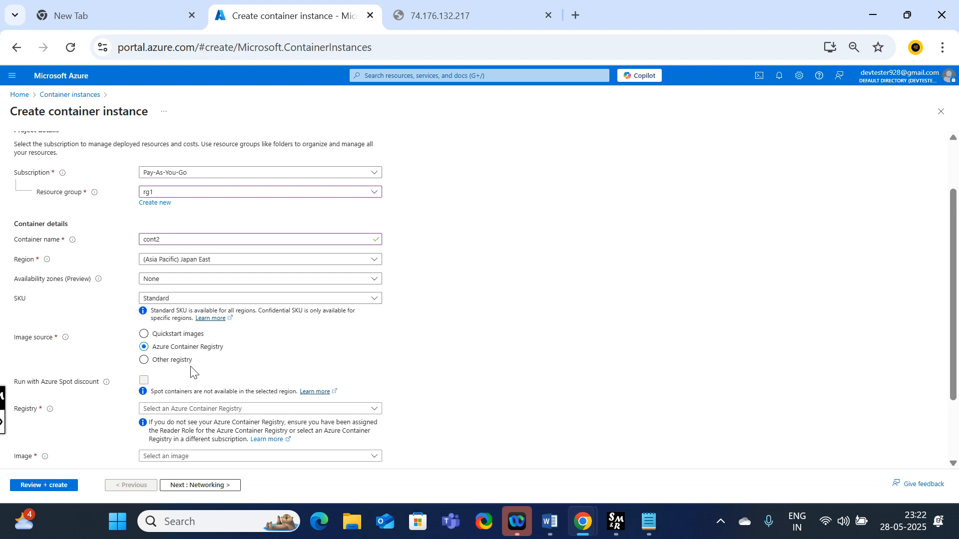
click(149, 360)
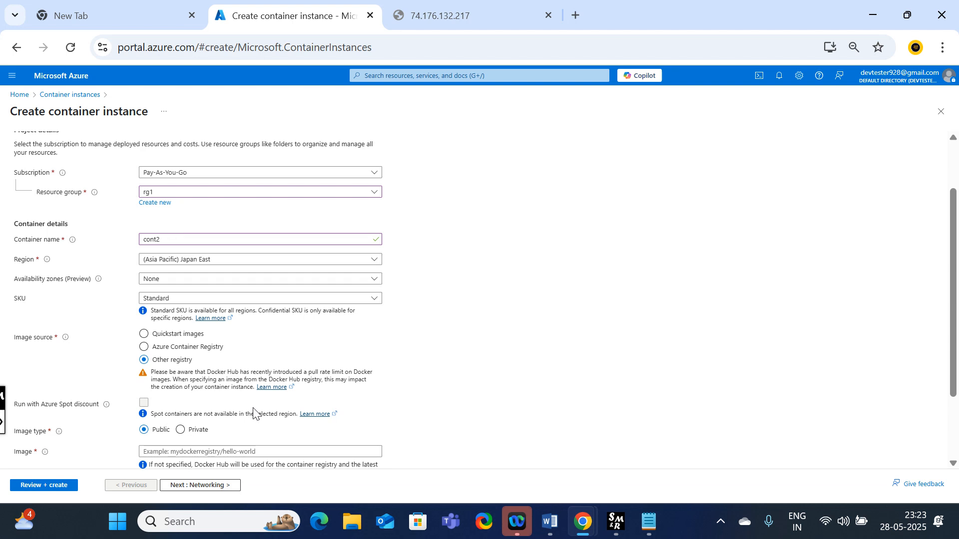
scroll(208, 379, down, 1)
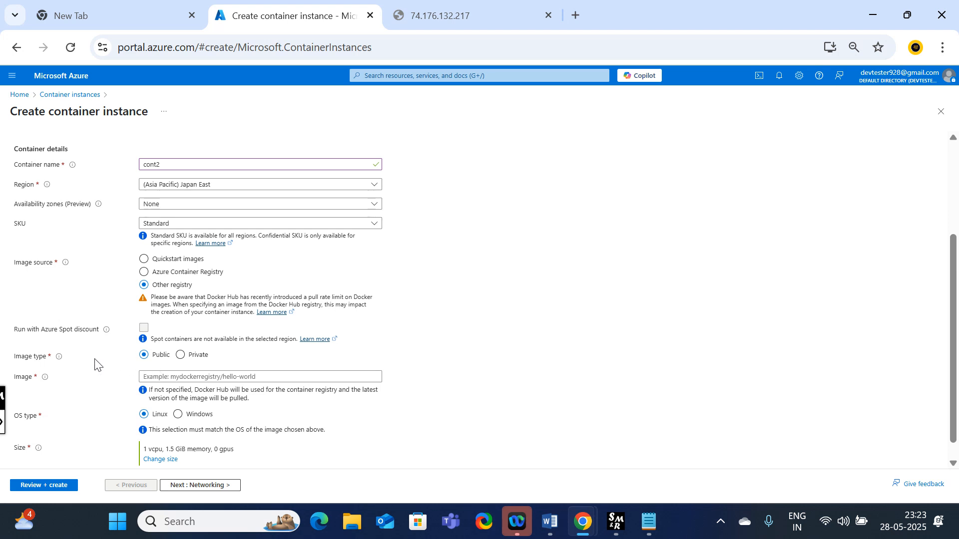
Switch to Notepad and copy the image path mcr.microsoft.com/azuredocs/aci-helloworld from the az container create command.
click(169, 381)
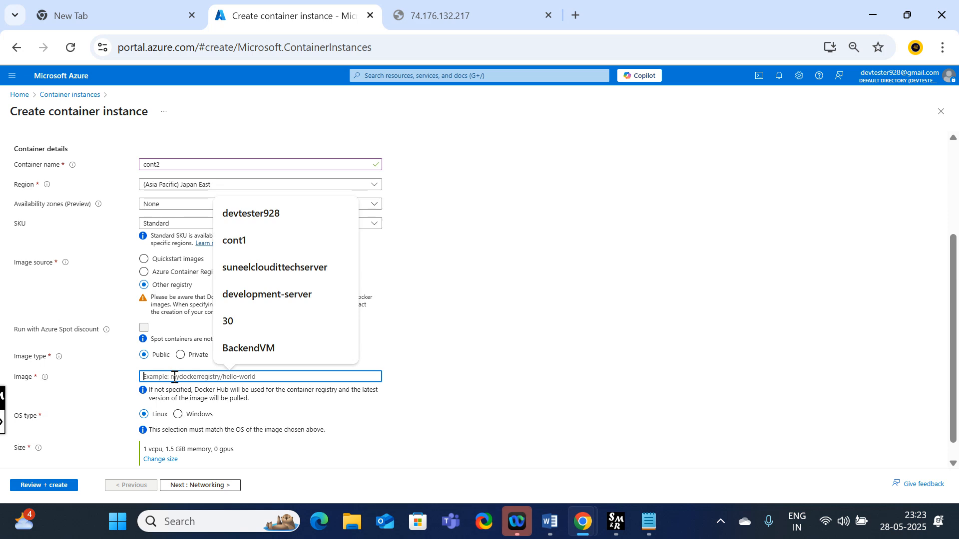
mouse_move(649, 526)
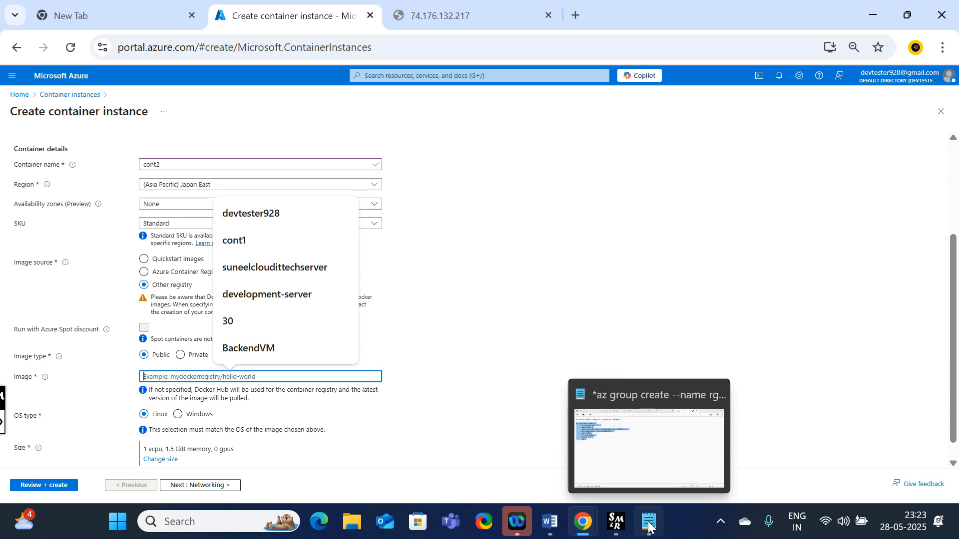
click(636, 456)
click(349, 287)
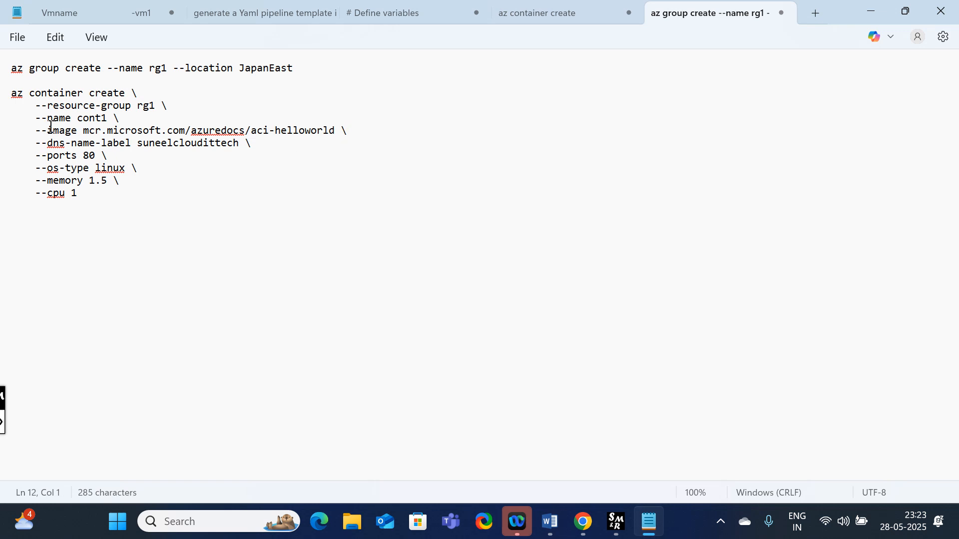
drag(83, 131, 352, 128)
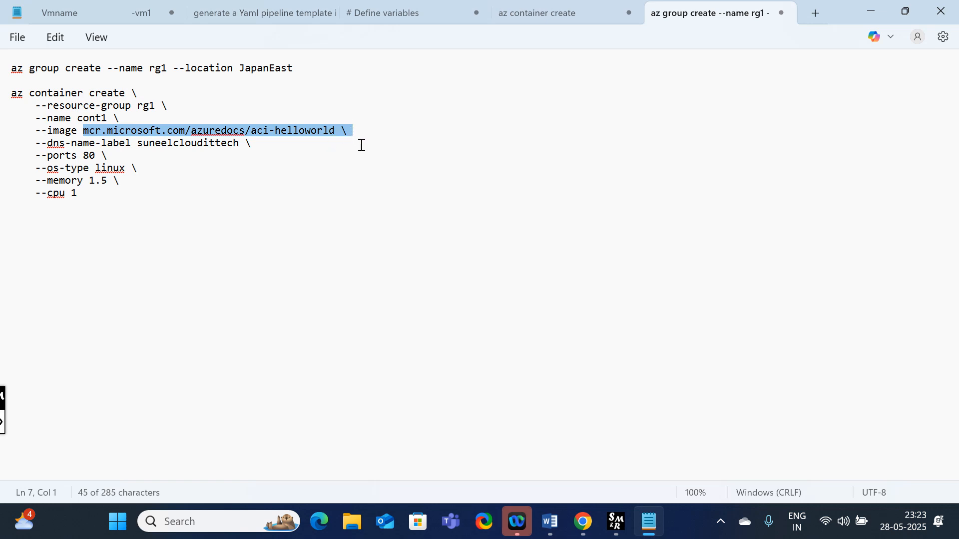
click(361, 145)
drag(84, 131, 269, 133)
click(348, 128)
click(216, 193)
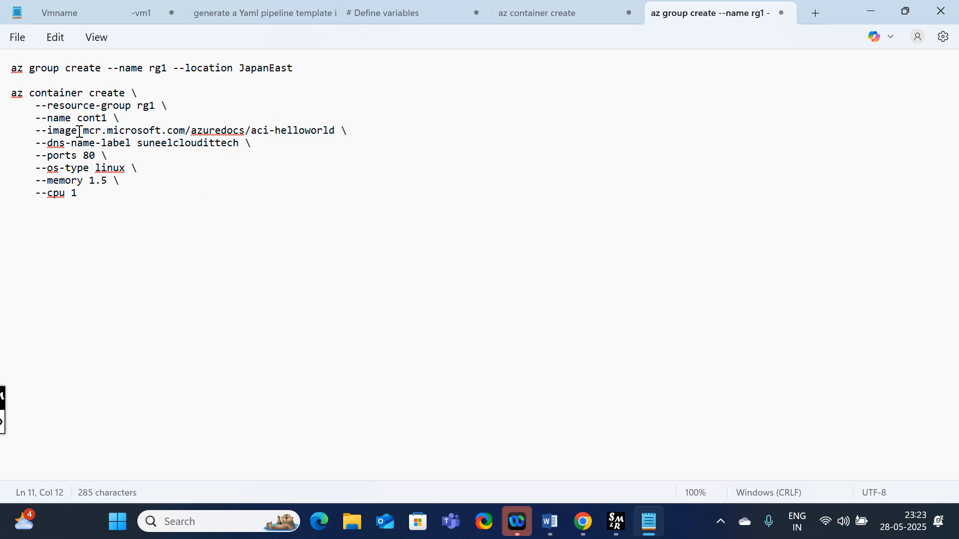
drag(81, 131, 336, 130)
key(ctrl+c)
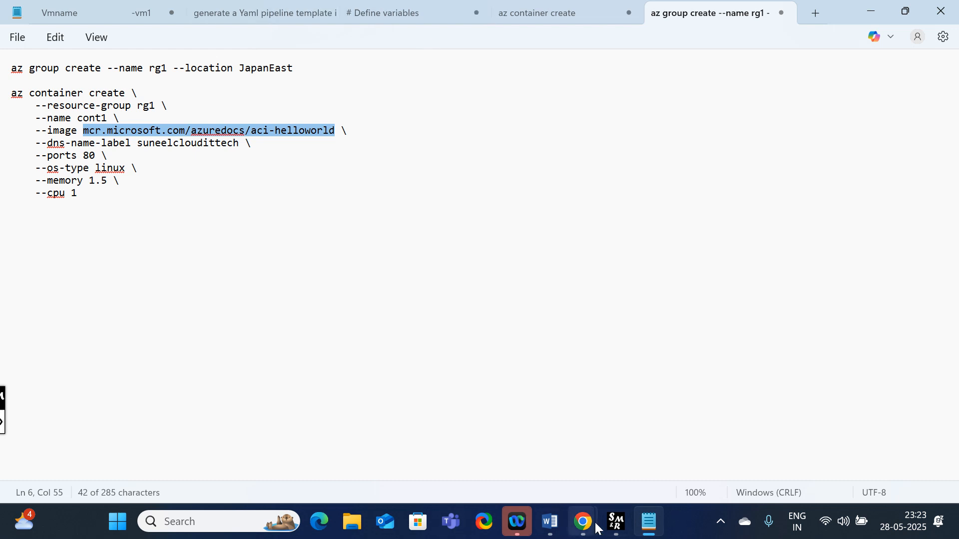
Switch to Chrome and set cont2's image to mcr.microsoft.com/azuredocs/aci-helloworld.
mouse_move(594, 525)
click(526, 437)
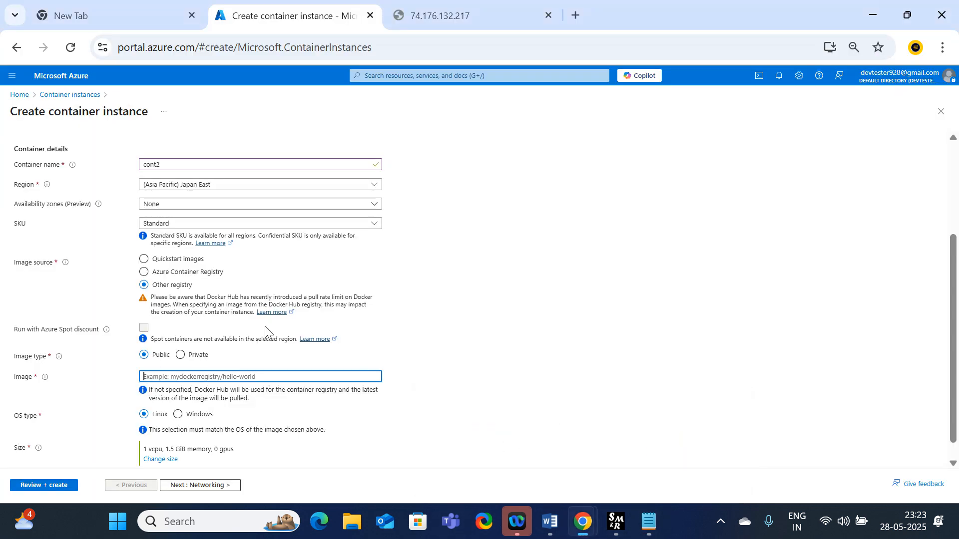
key(ctrl+v)
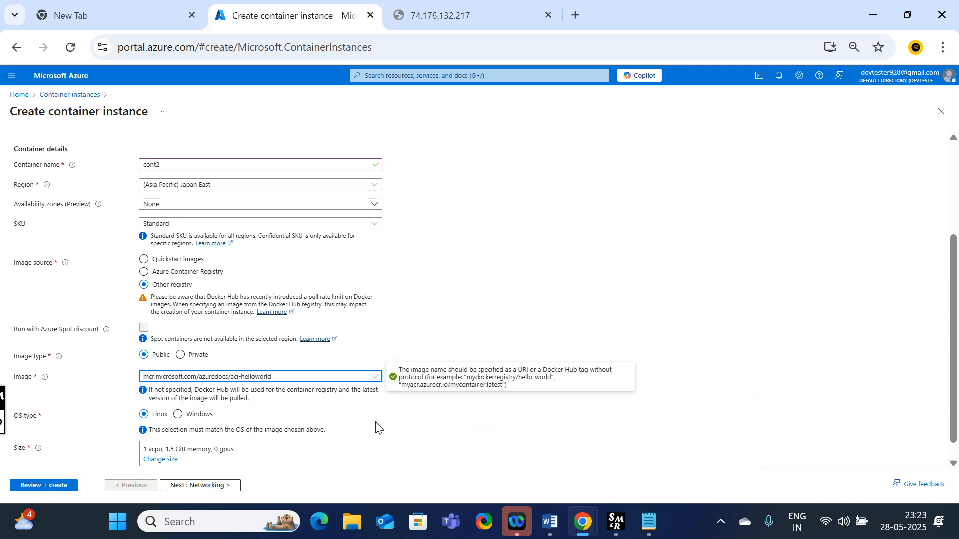
Keep public networking with port 80 for cont2 and disable container instance logs in its monitoring settings.
scroll(330, 440, down, 1)
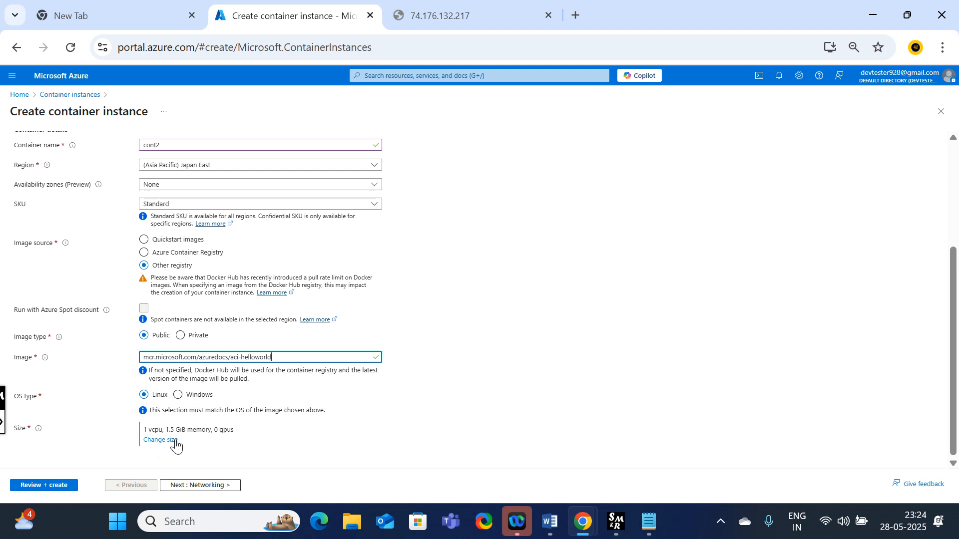
click(195, 486)
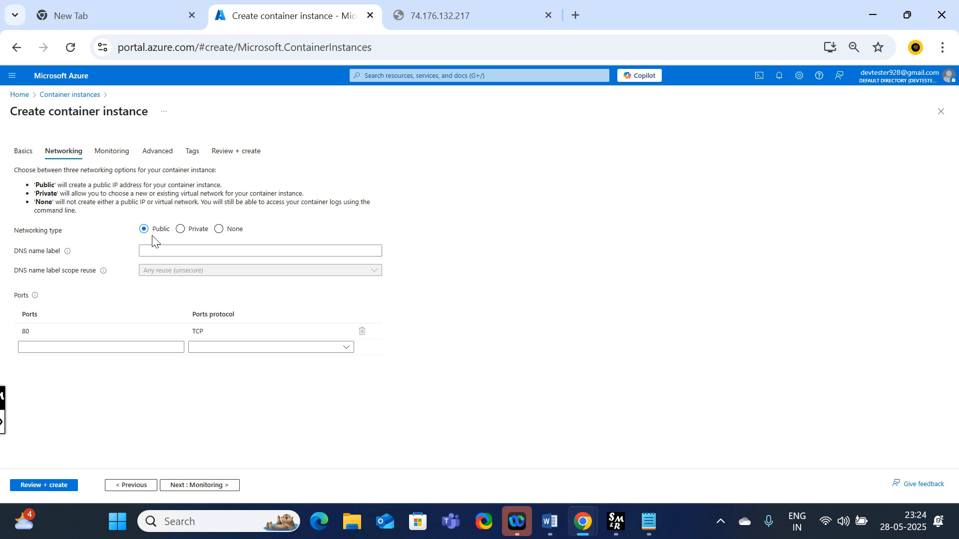
click(194, 487)
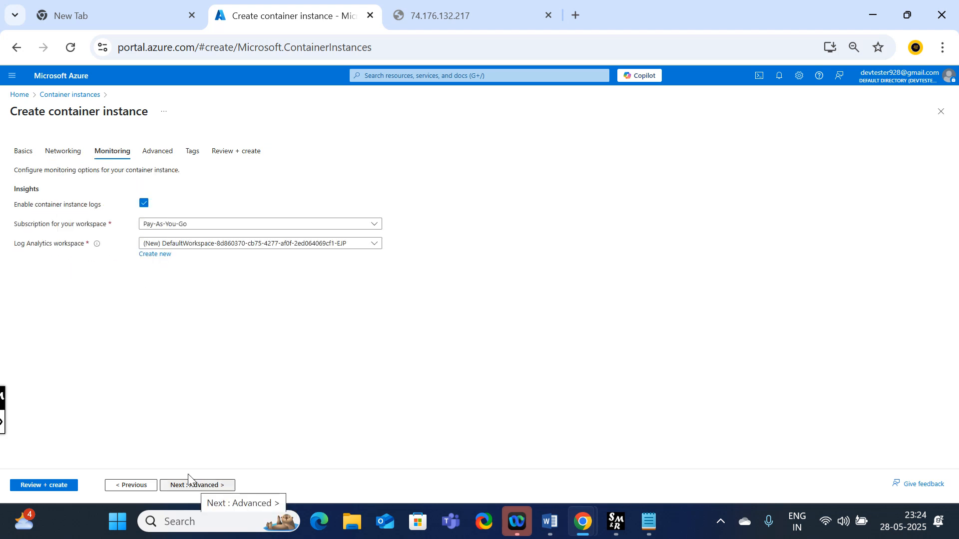
click(144, 203)
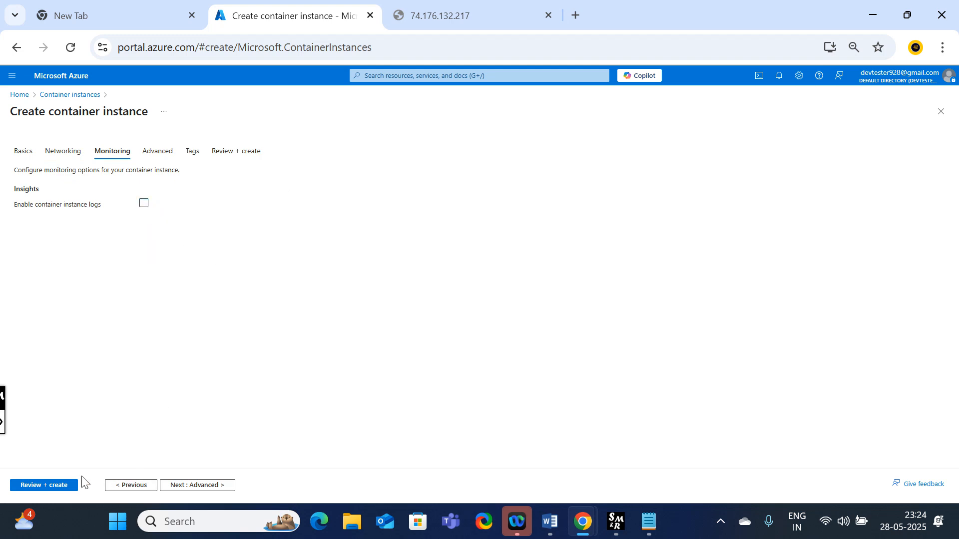
Leave the advanced settings and tags at their defaults, and create container instance cont2.
click(199, 486)
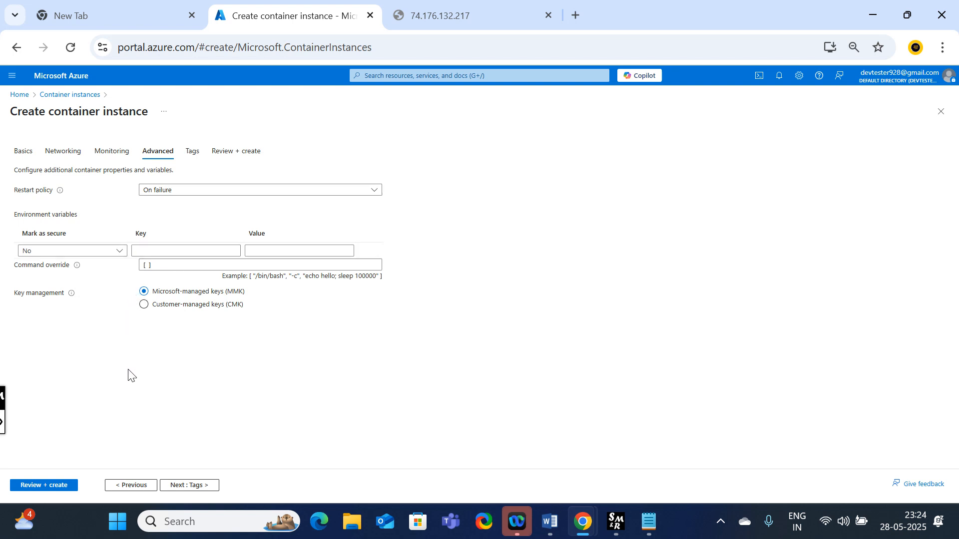
click(194, 487)
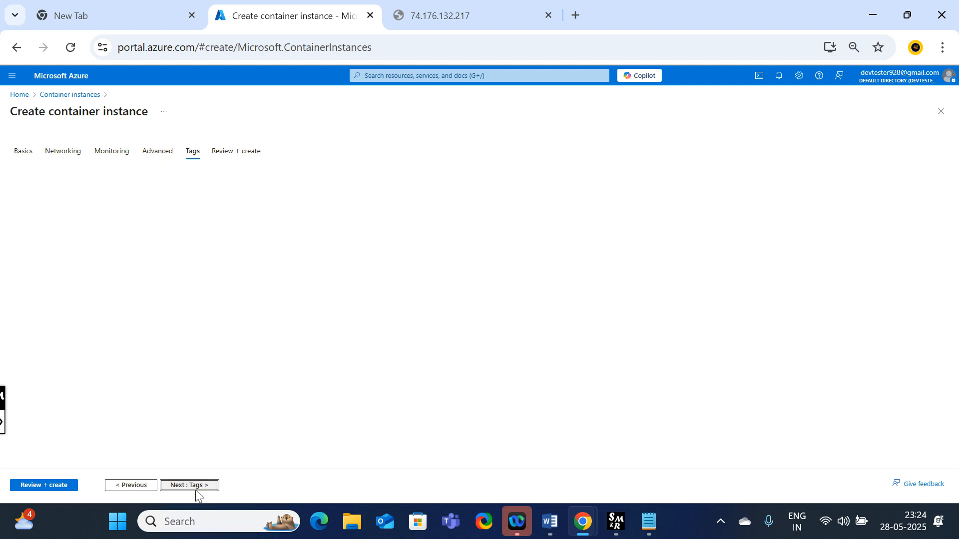
click(53, 487)
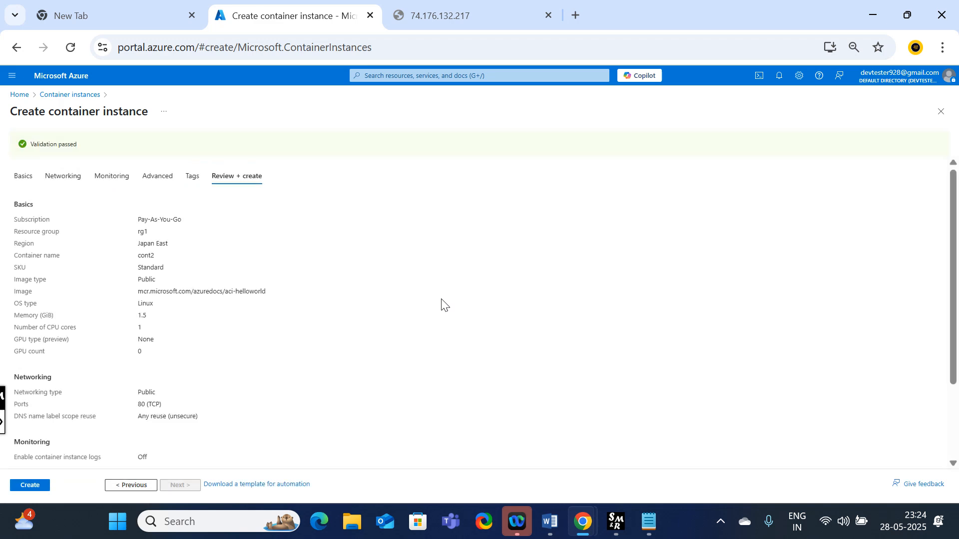
click(27, 490)
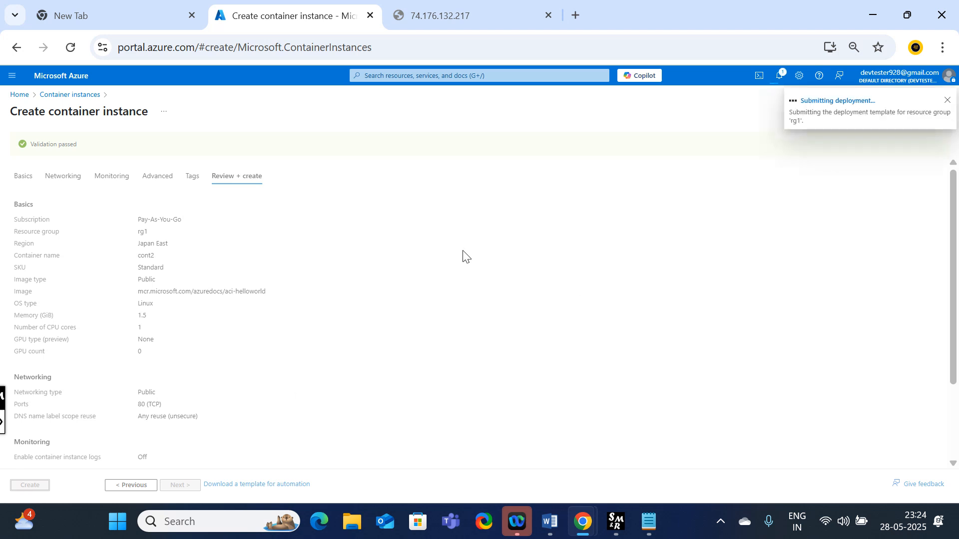
Duplicate the browser tab showing cont2's deployment, and look at the az container create script in Notepad.
click(448, 4)
click(305, 8)
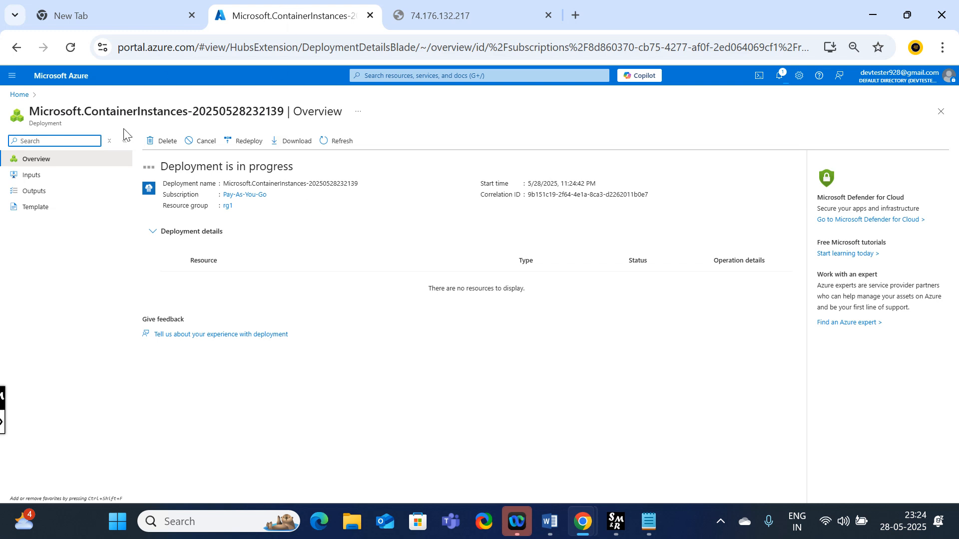
right_click(313, 14)
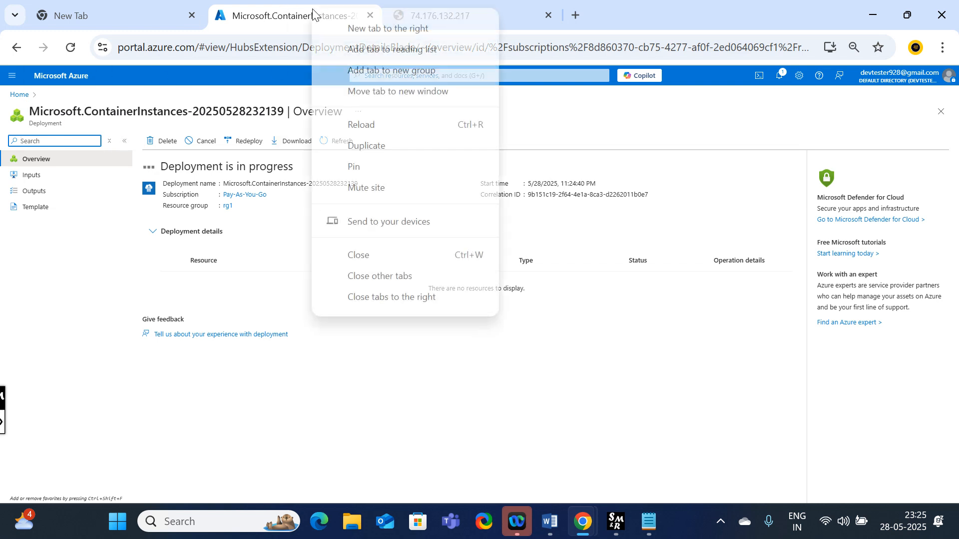
click(388, 146)
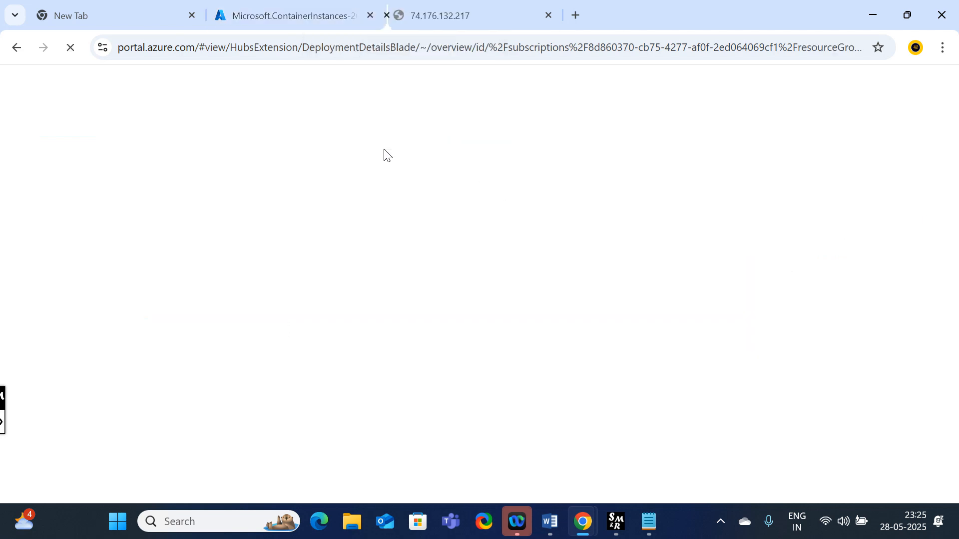
click(279, 11)
click(463, 9)
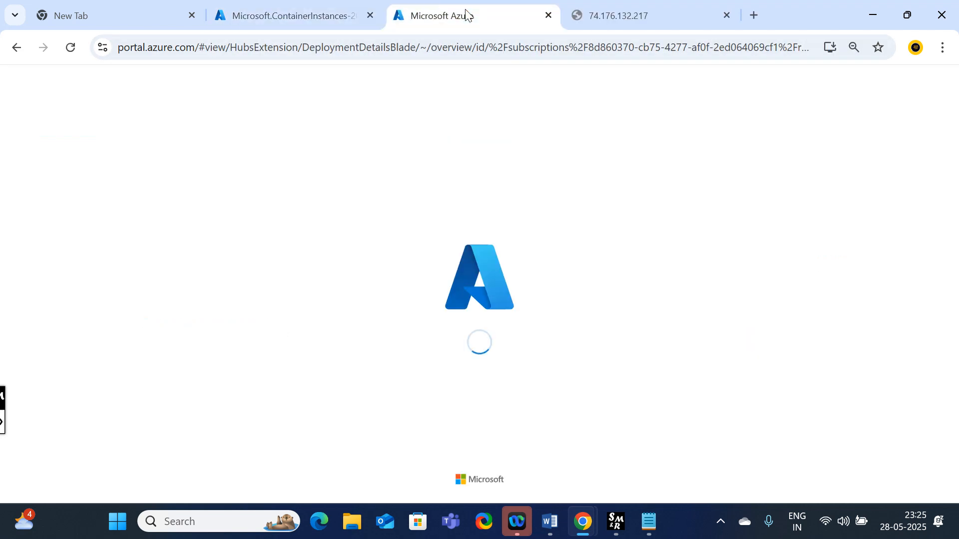
click(660, 526)
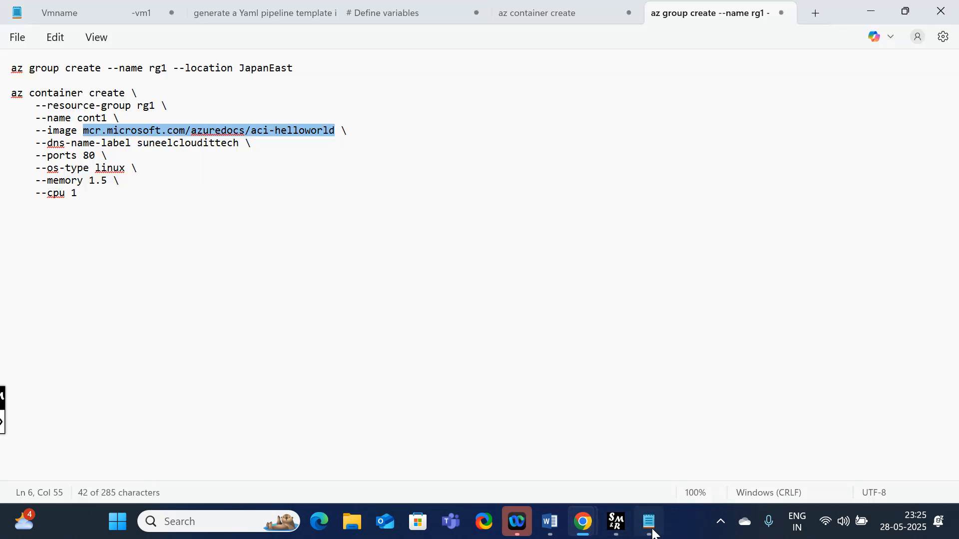
click(650, 521)
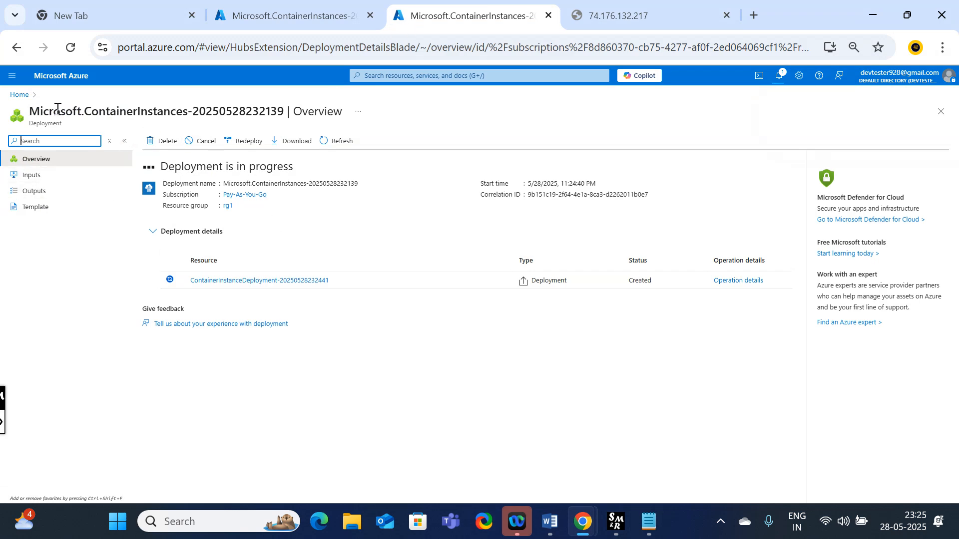
Start creating another container instance from the Container instances list in the duplicated tab.
click(15, 95)
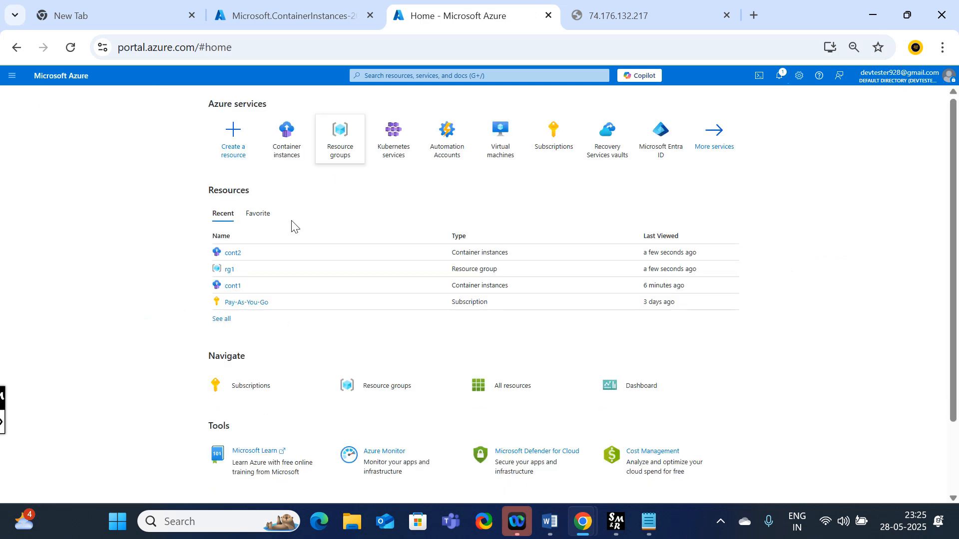
click(288, 144)
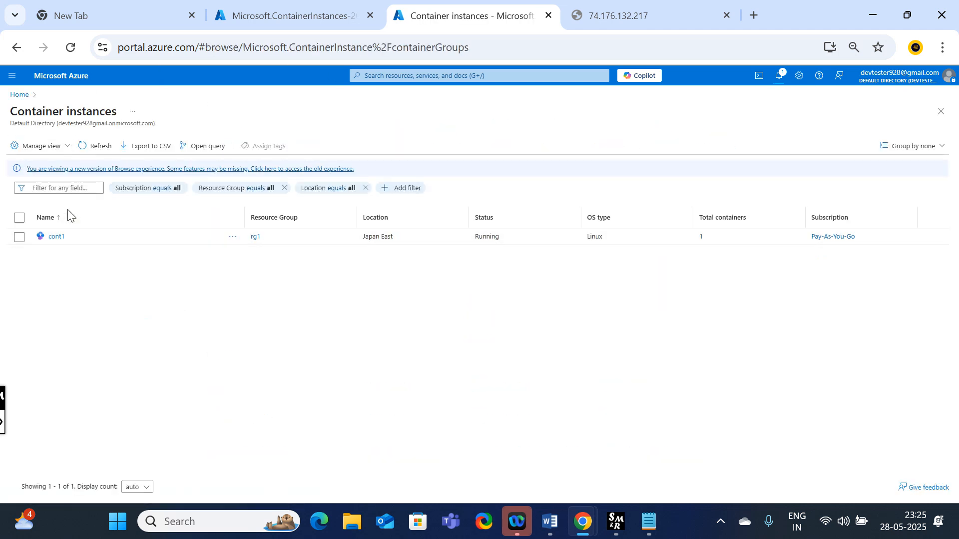
click(30, 150)
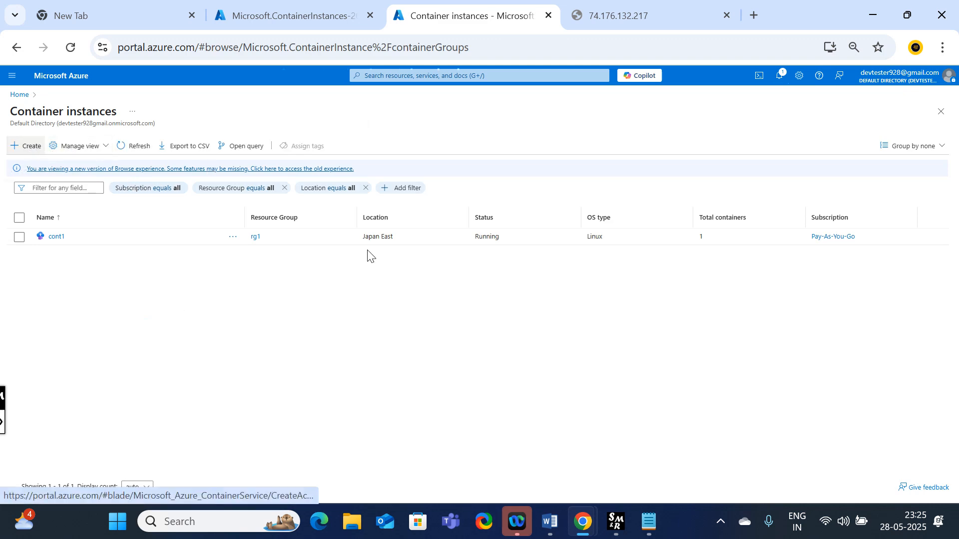
Select rg1 as the resource group and name the new container cont3.
click(141, 261)
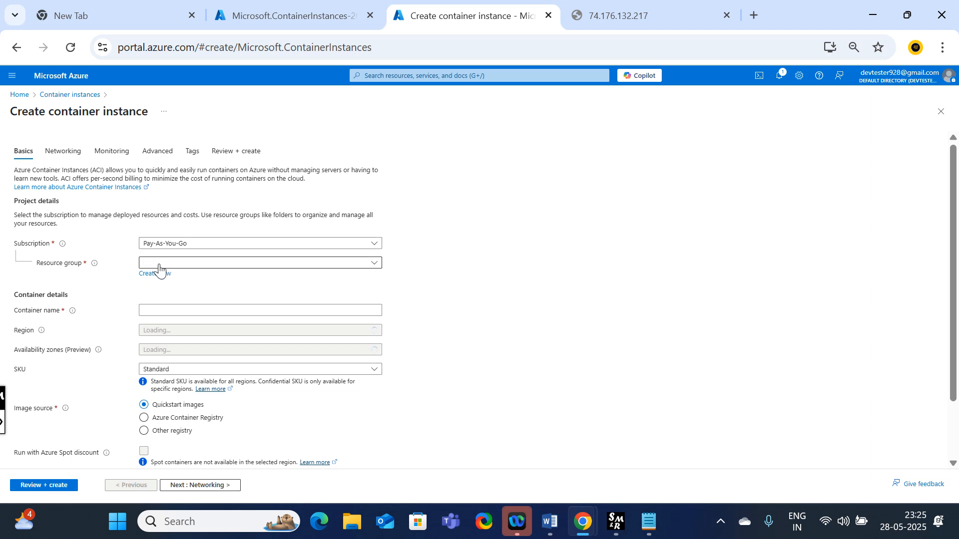
click(154, 304)
click(154, 310)
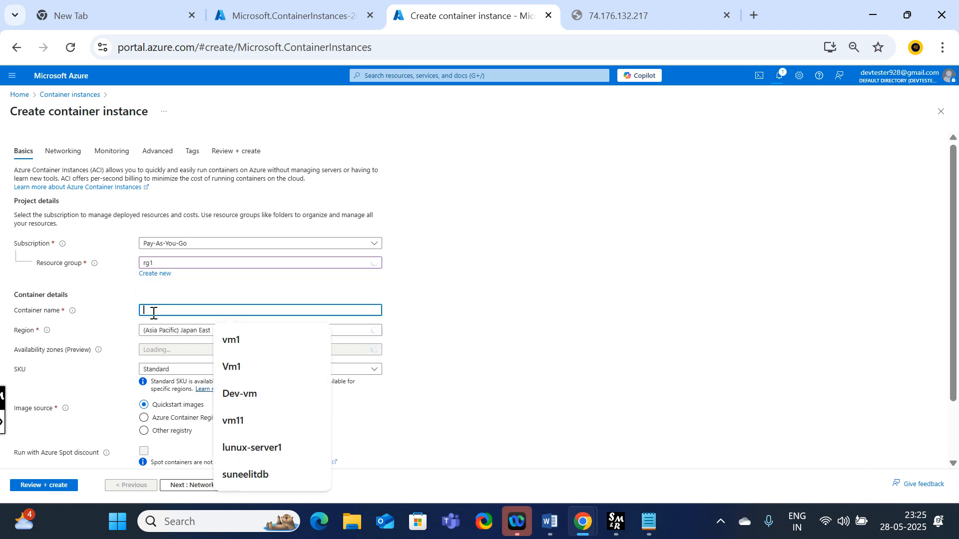
text(con)
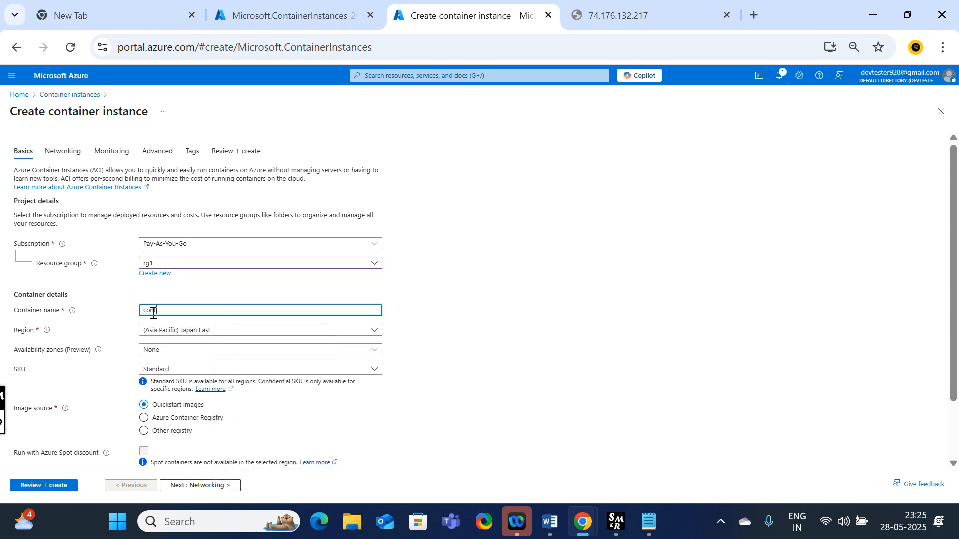
text(t3)
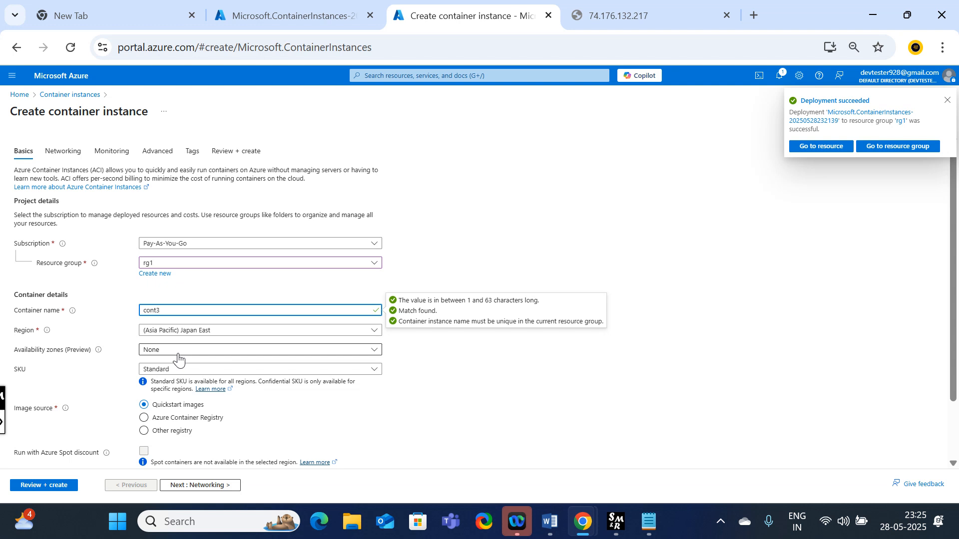
Set cont3's region to (Asia Pacific) Central India, with Quickstart images as source and mcr.microsoft.com/azuredocs/aci-helloworld:latest (Linux) as image.
scroll(171, 362, down, 2)
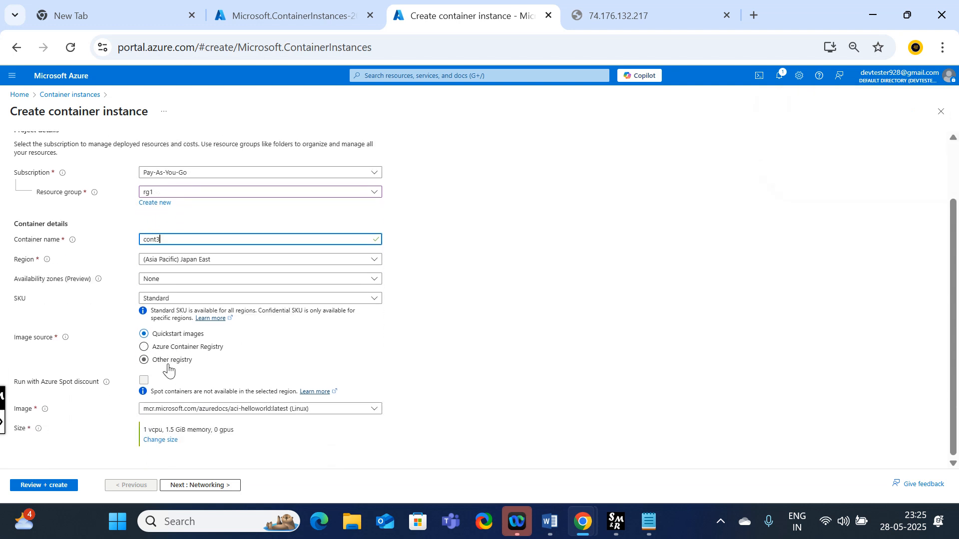
click(165, 364)
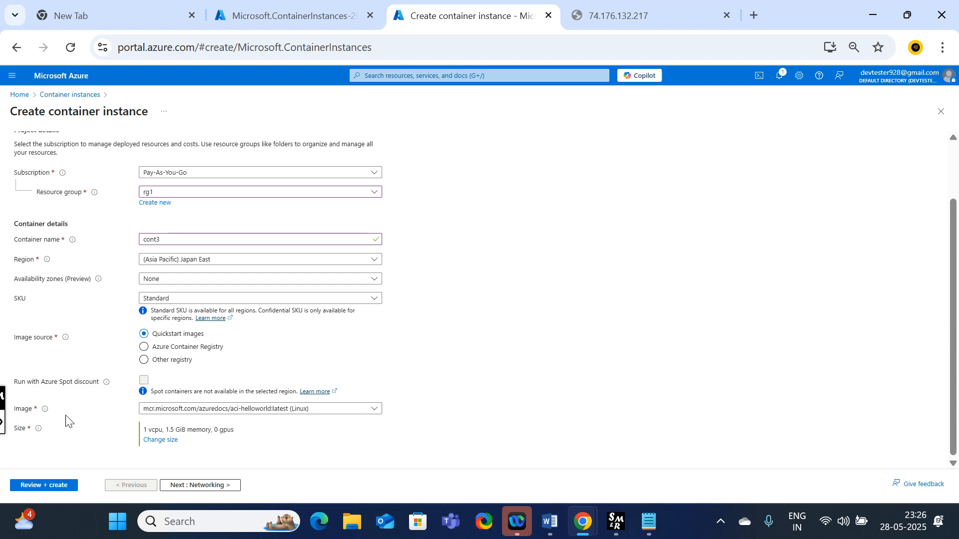
click(209, 487)
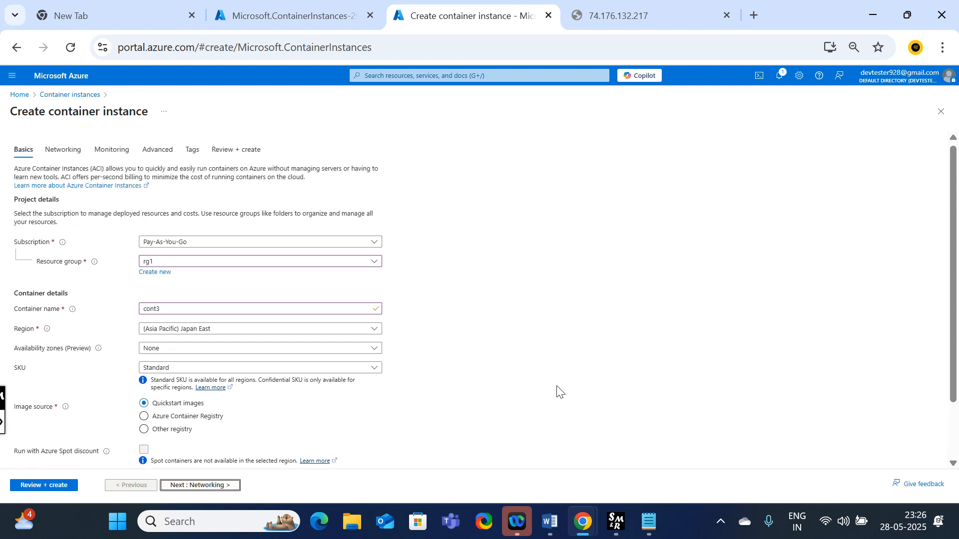
click(372, 332)
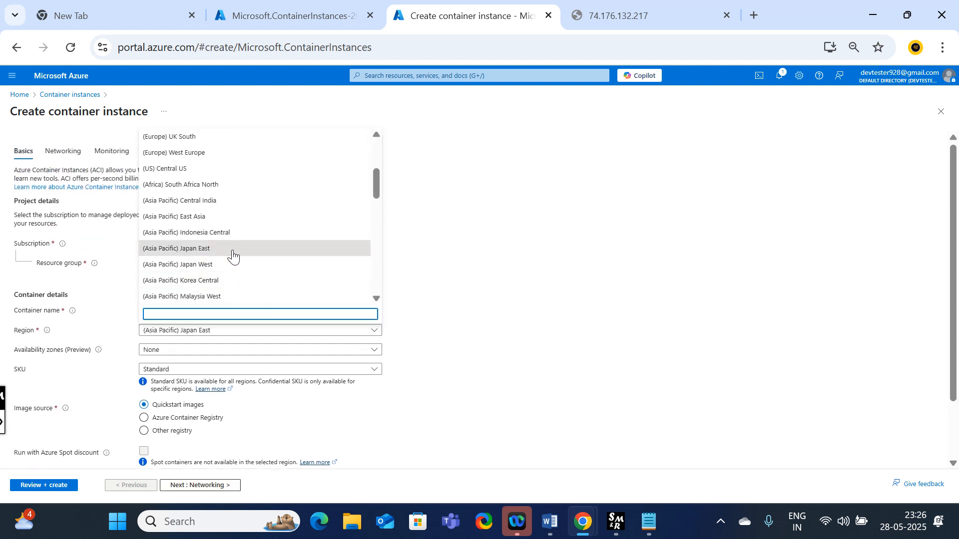
click(225, 201)
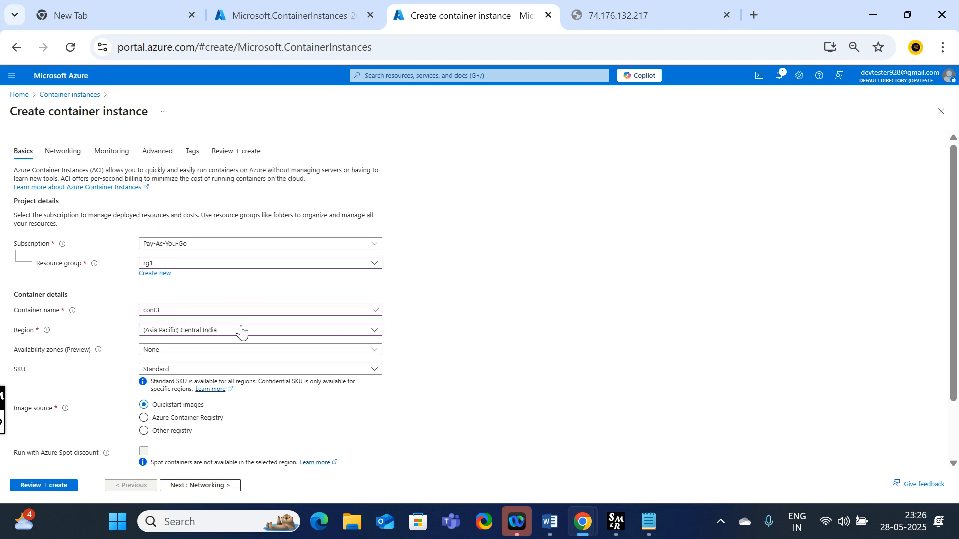
scroll(241, 331, down, 1)
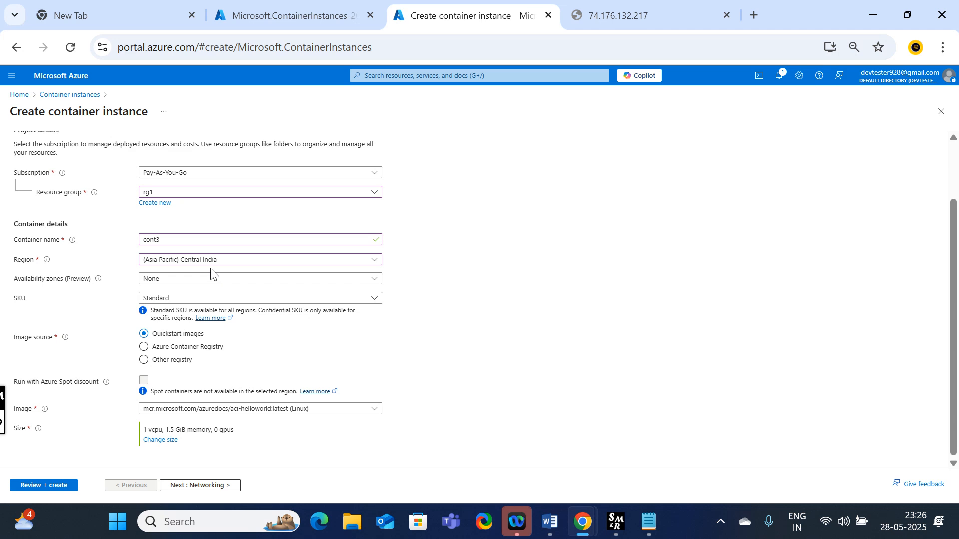
scroll(230, 340, up, 1)
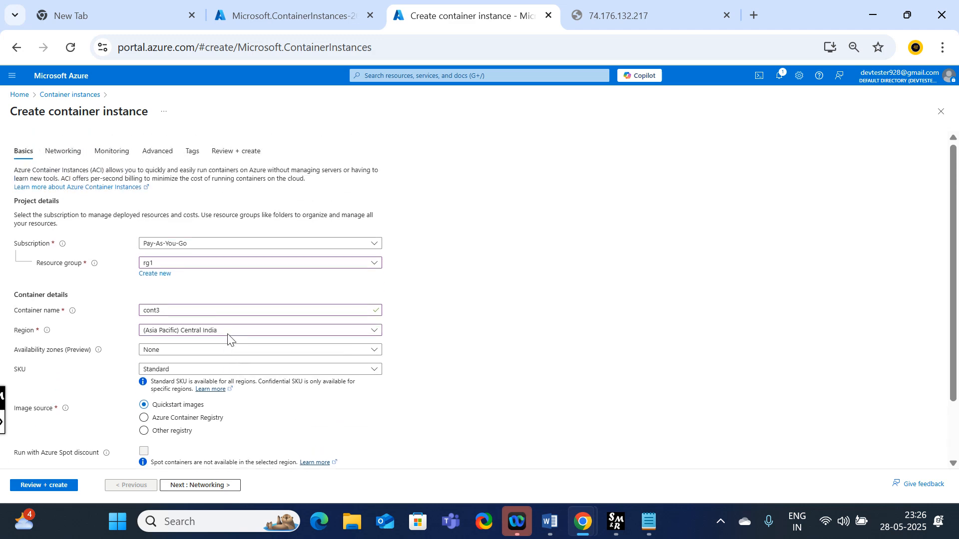
scroll(225, 291, down, 1)
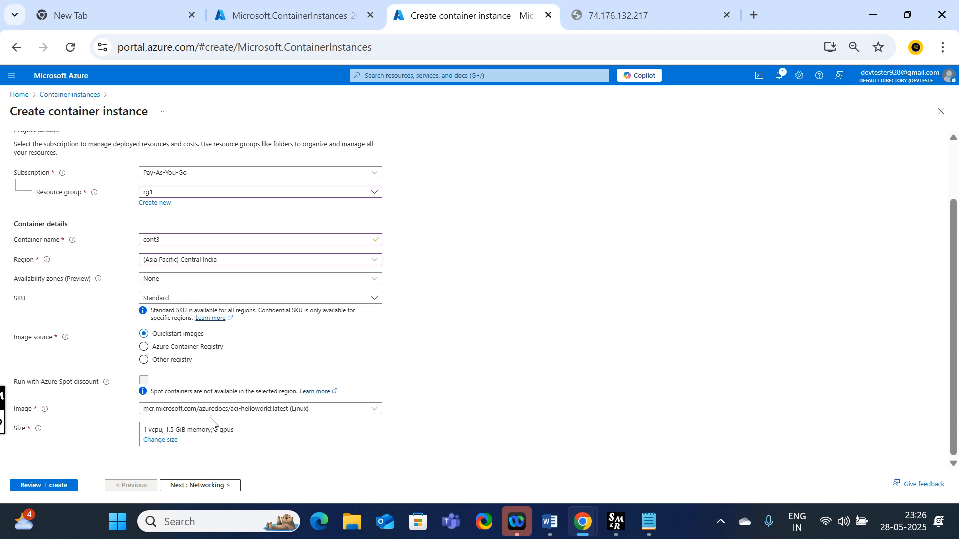
Keep cont3's public networking on port 80 and turn off its container instance logs.
click(209, 489)
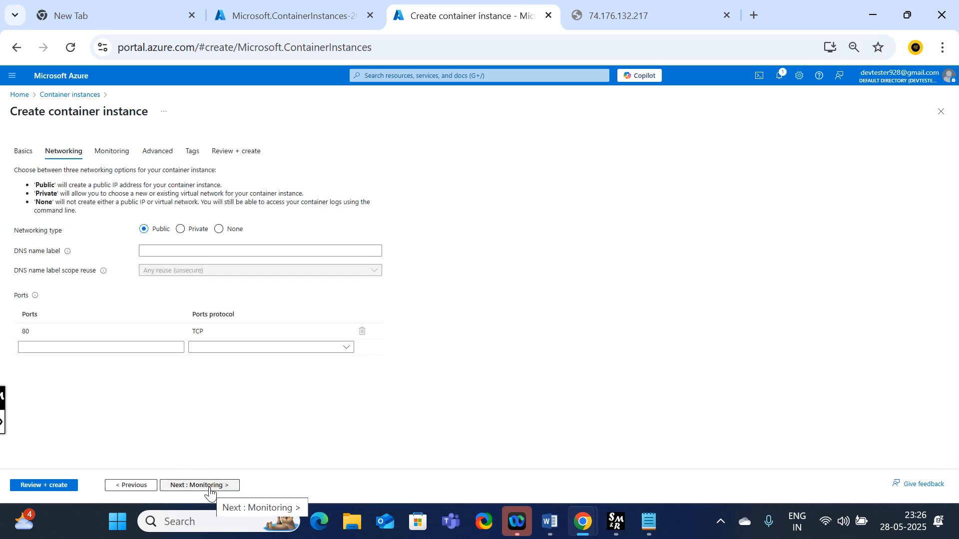
click(208, 489)
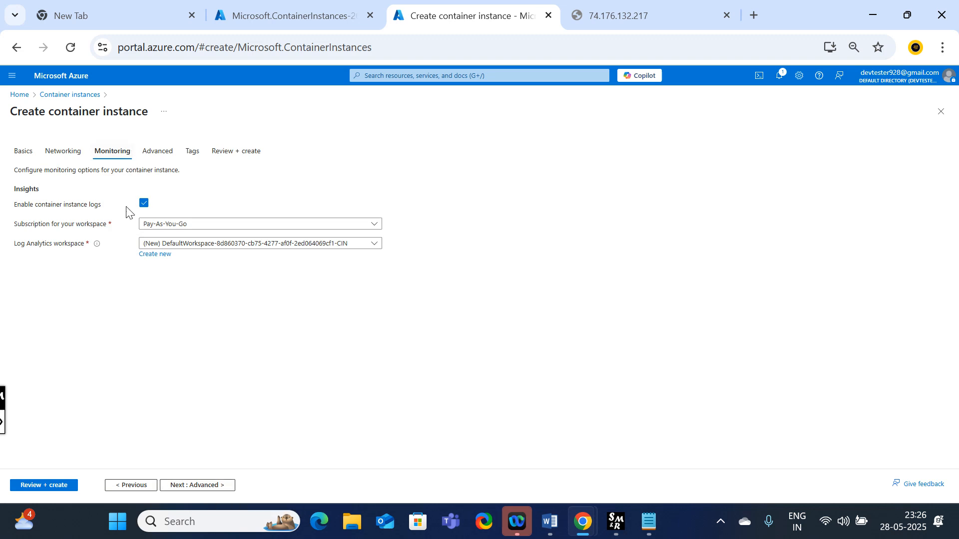
click(143, 203)
Accept the default advanced settings and tags, and submit the creation of container instance cont3.
click(188, 487)
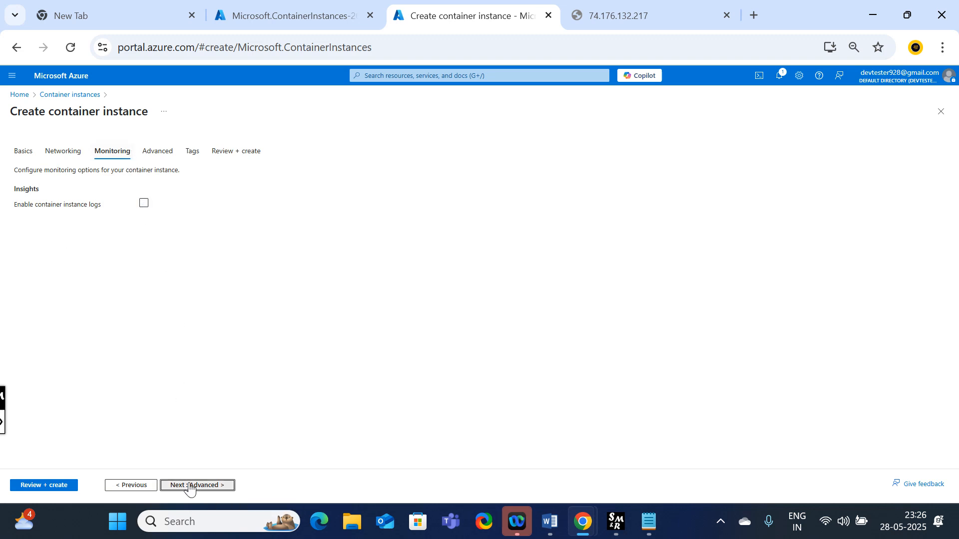
click(188, 487)
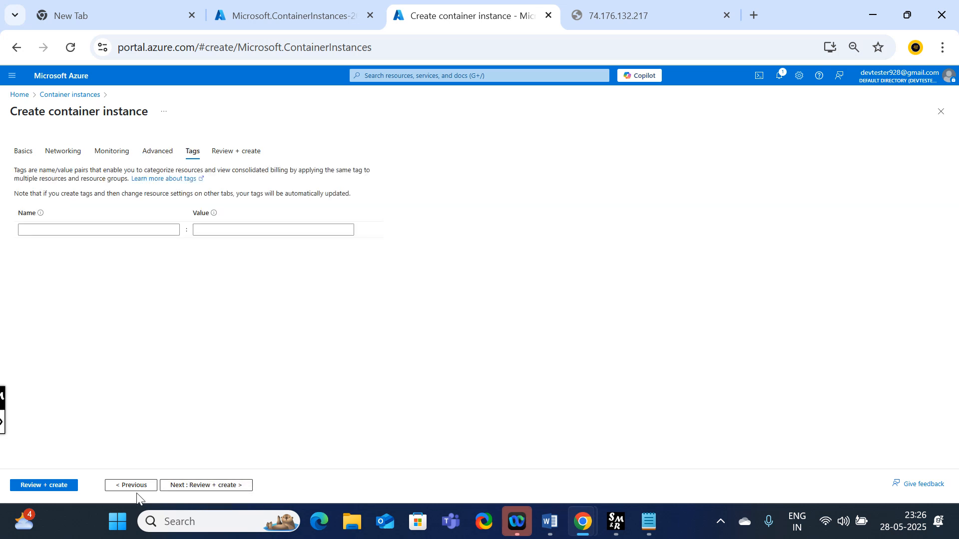
click(46, 486)
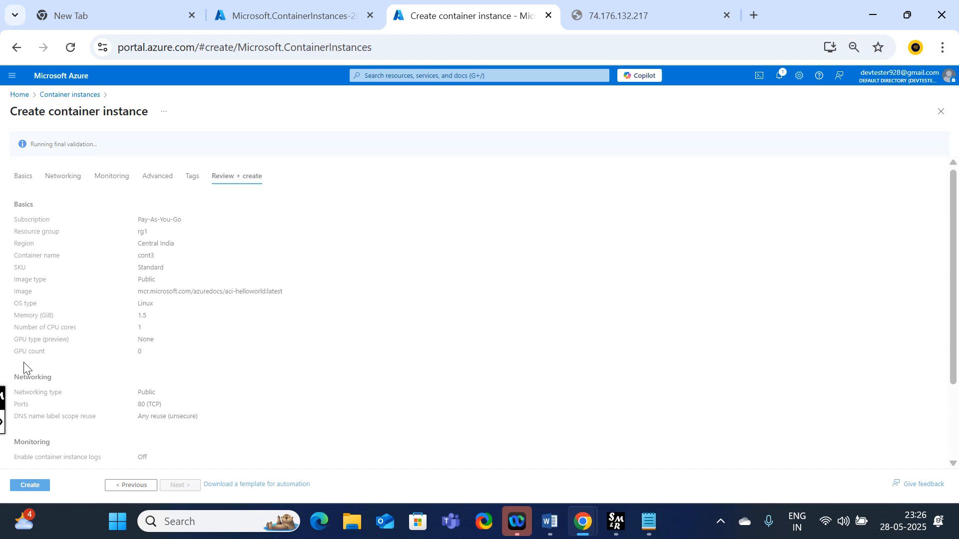
click(33, 492)
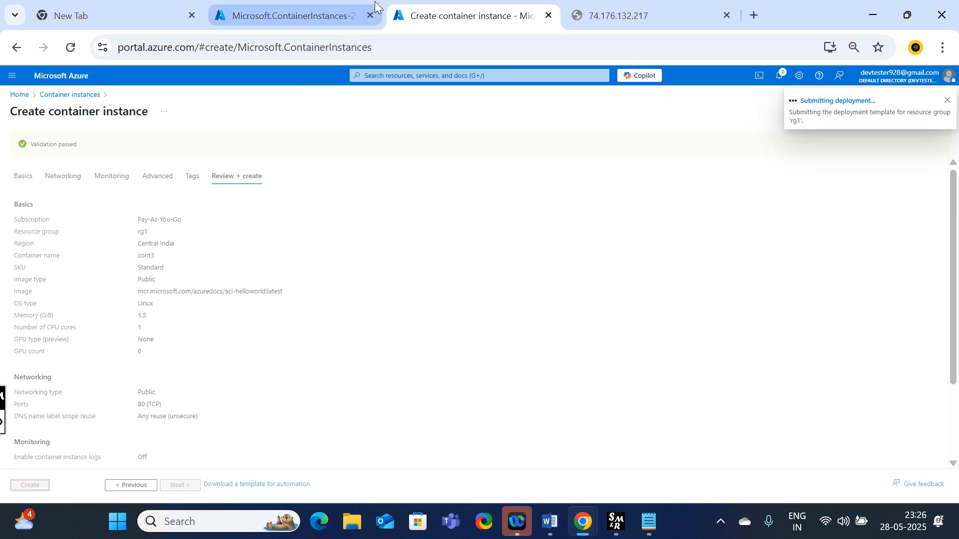
Open the deployed cont2 container instance from its deployment, review its name and status, and copy its public IP address.
click(325, 15)
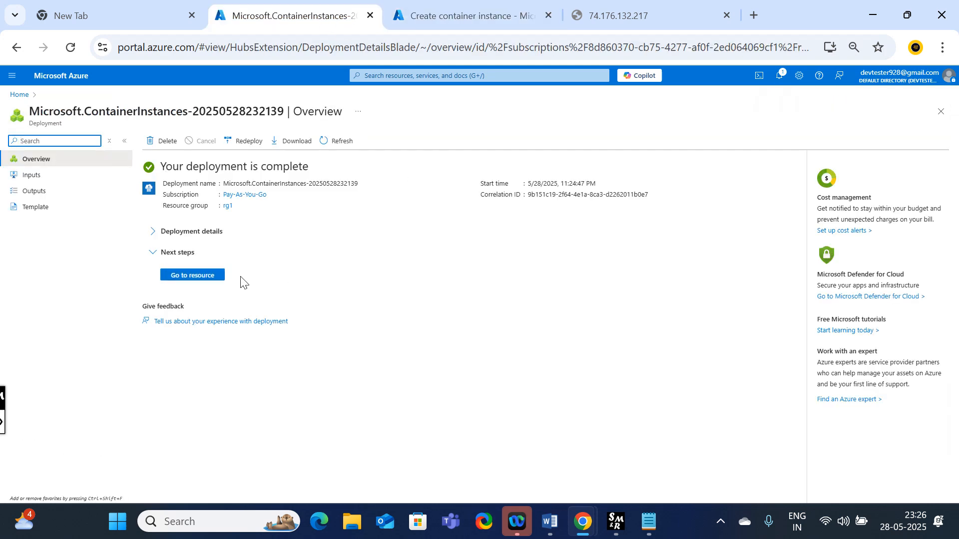
click(187, 276)
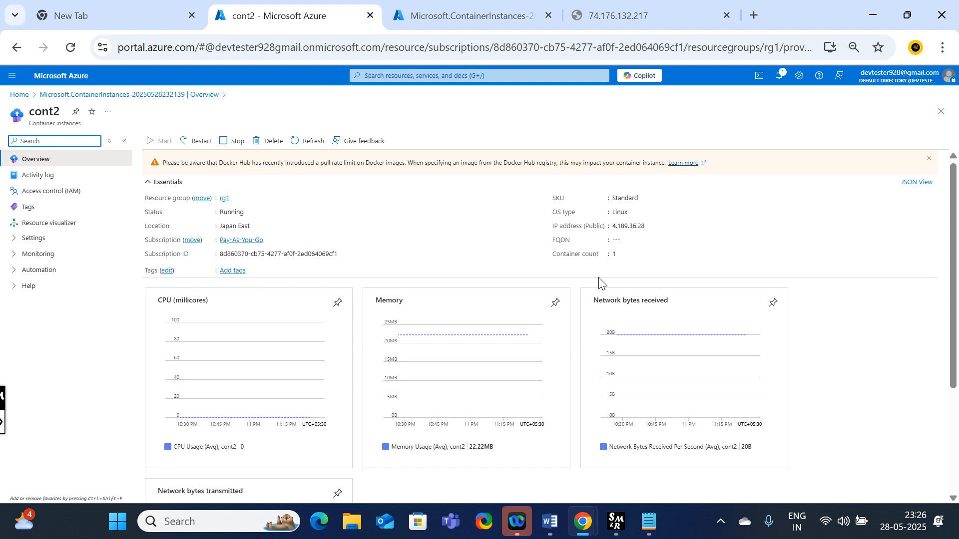
drag(36, 112, 68, 116)
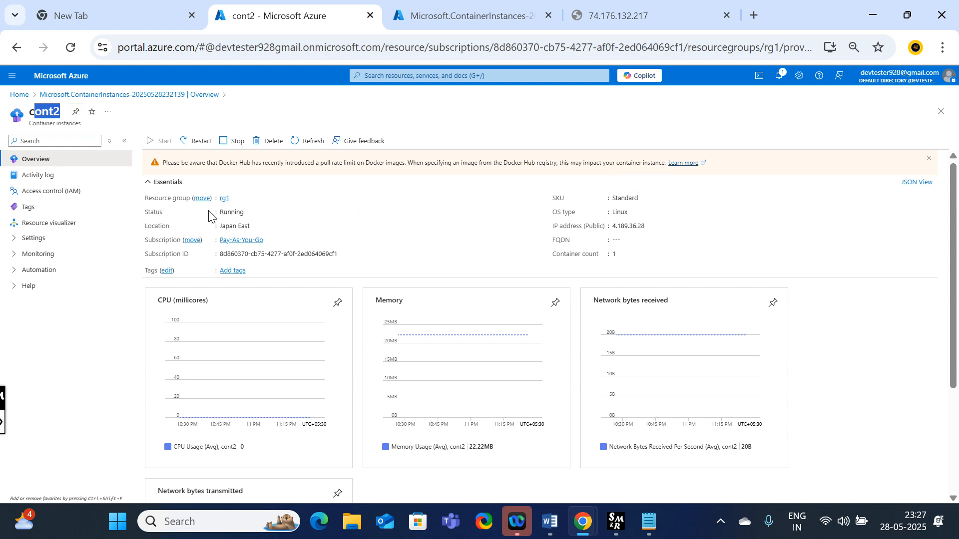
drag(209, 212, 267, 212)
click(711, 254)
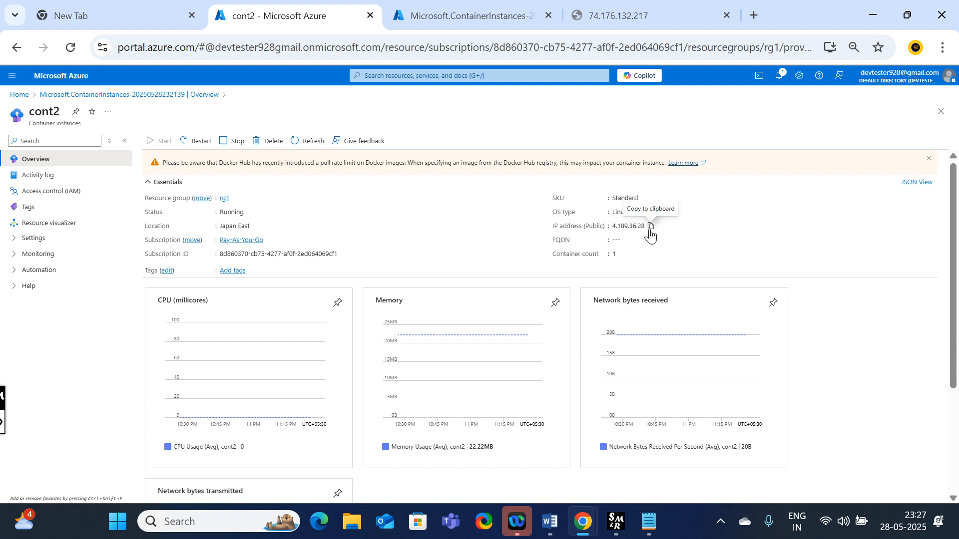
click(650, 227)
Try to load cont2's public IP address 4.189.36.28 in a new regular browser tab.
click(756, 13)
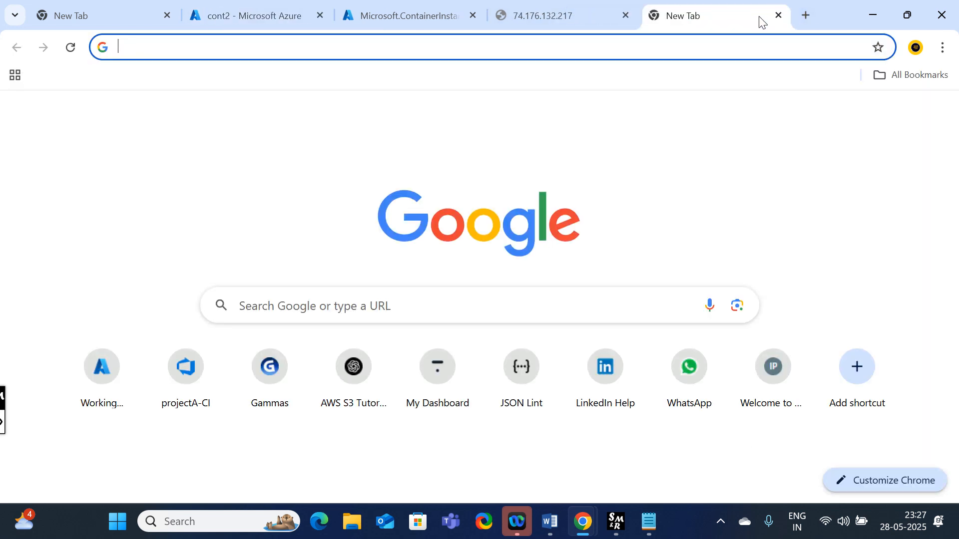
key(ctrl+v)
key(Return)
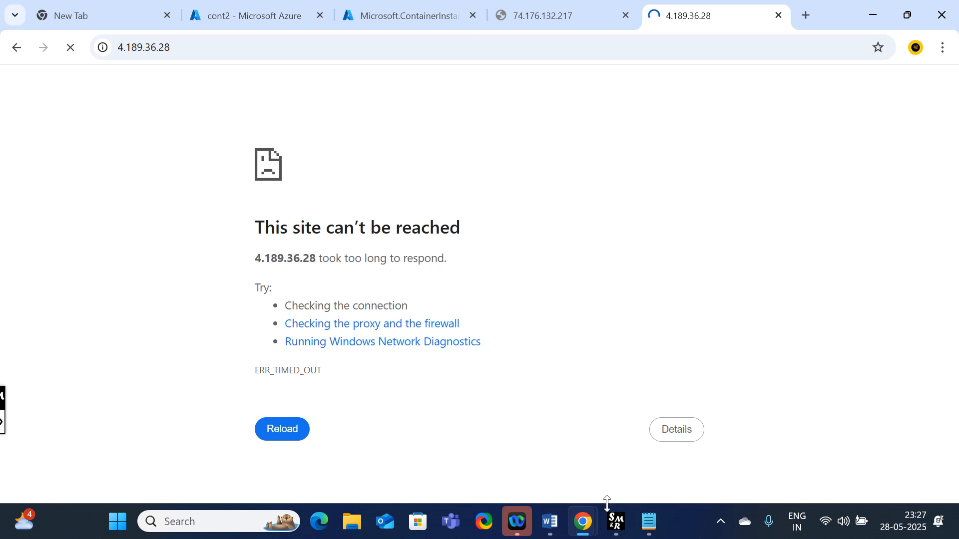
Load 4.189.36.28 in a new Incognito tab, continue to the non-HTTPS site, and check the page heading.
mouse_move(579, 516)
click(666, 480)
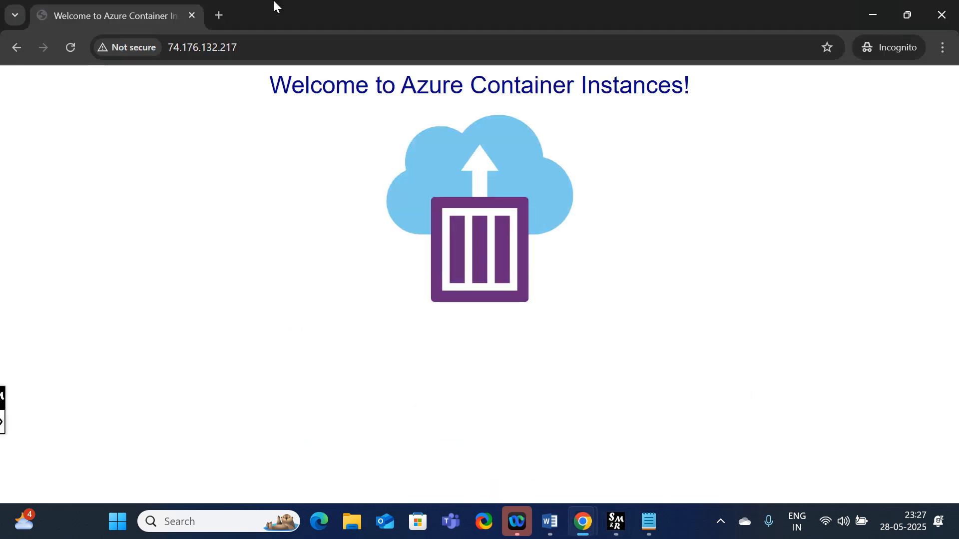
click(223, 14)
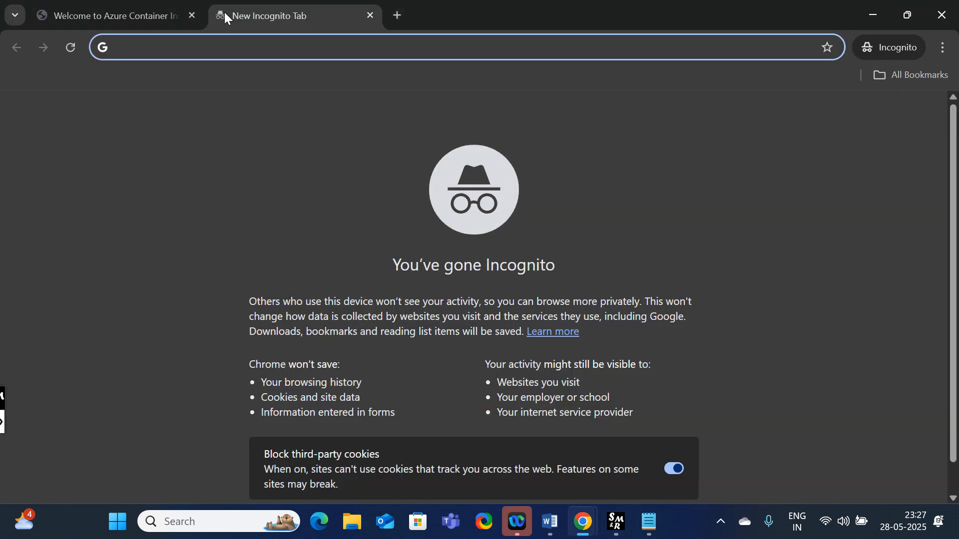
key(ctrl+v)
key(Return)
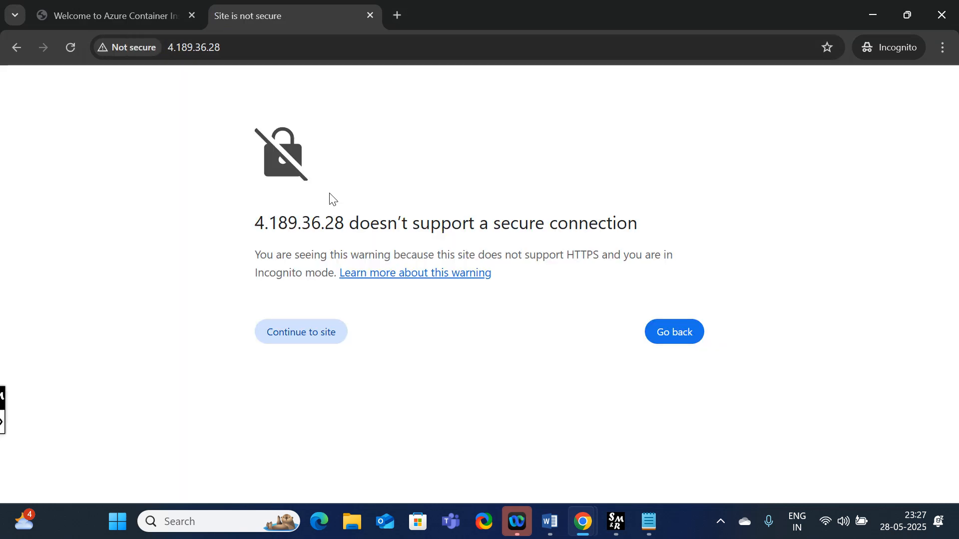
click(325, 343)
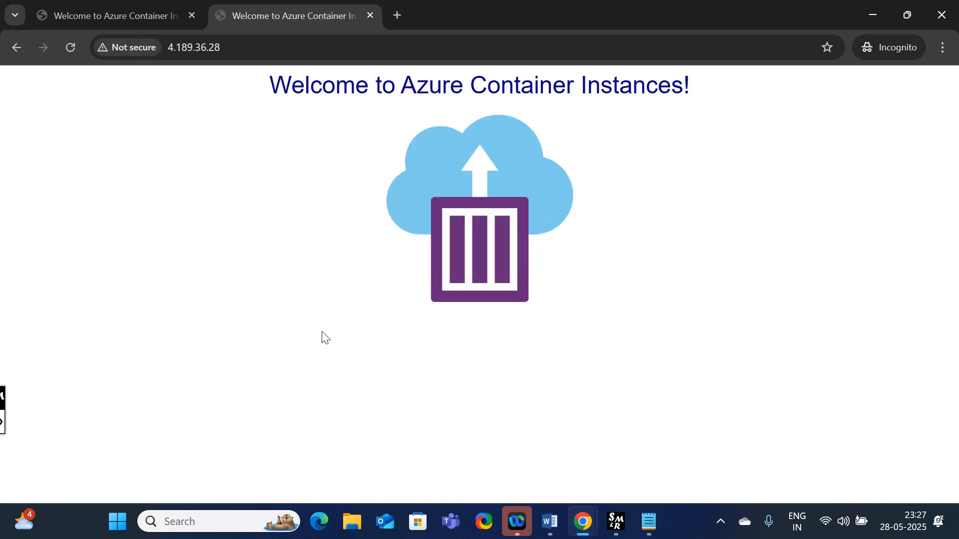
drag(276, 82, 711, 134)
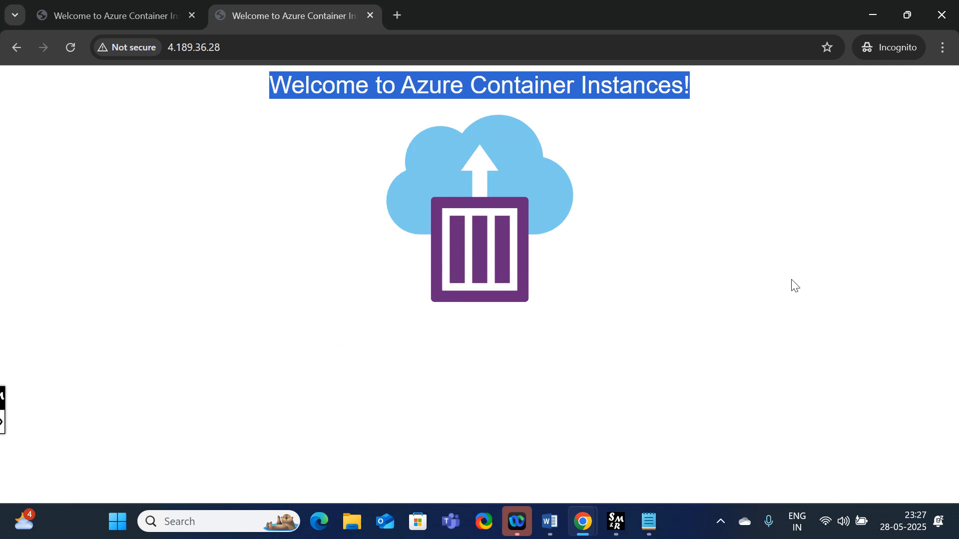
Return to the Azure portal, open container instance cont3 from its deployment, and copy its public IP address.
click(871, 15)
click(871, 15)
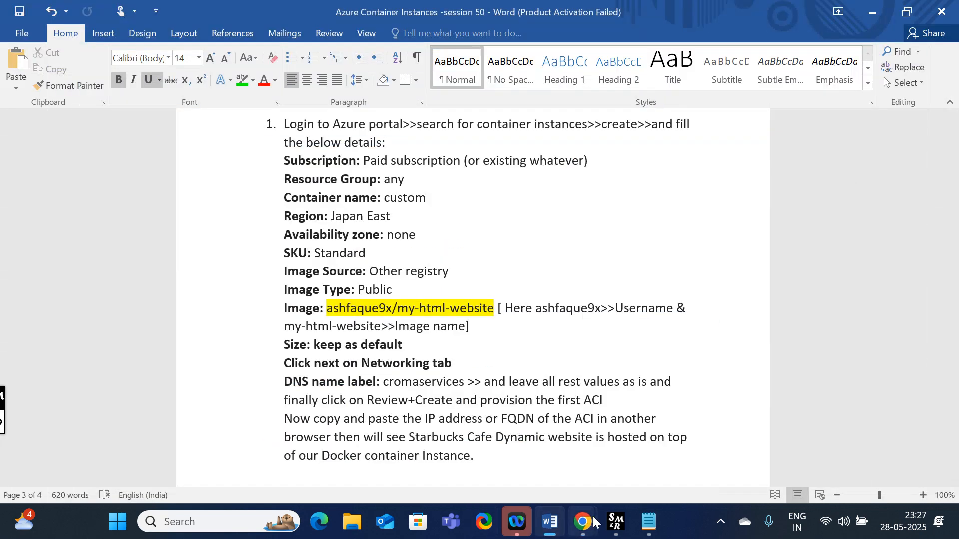
mouse_move(592, 522)
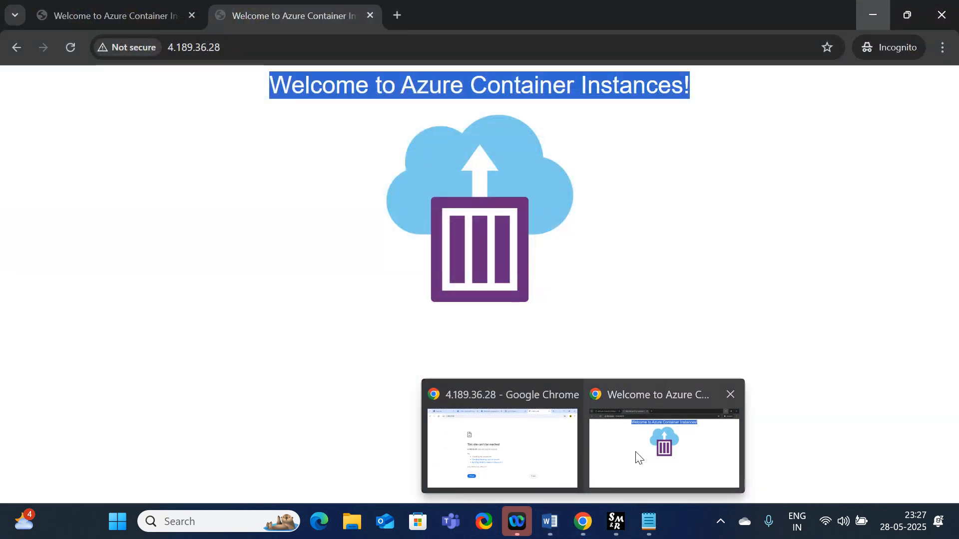
click(639, 457)
click(582, 521)
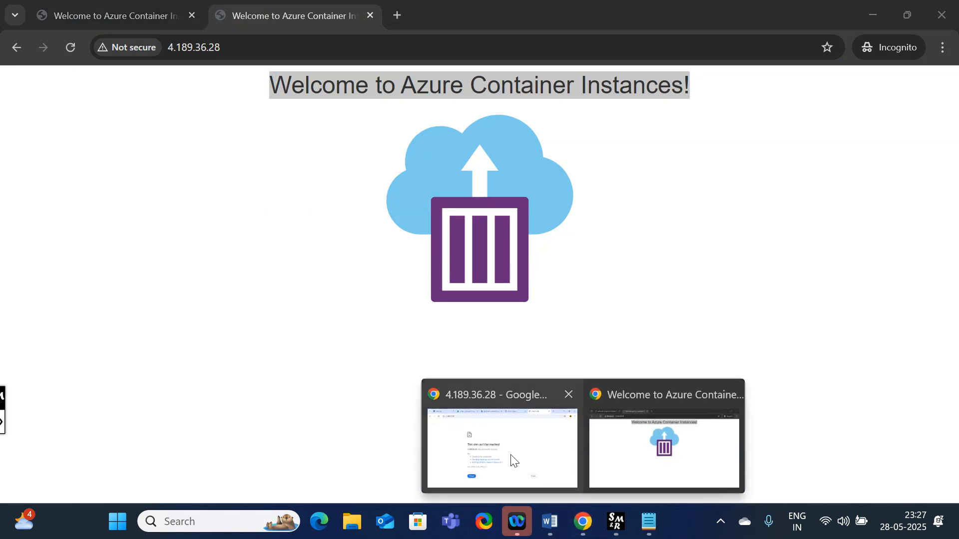
click(511, 460)
click(252, 13)
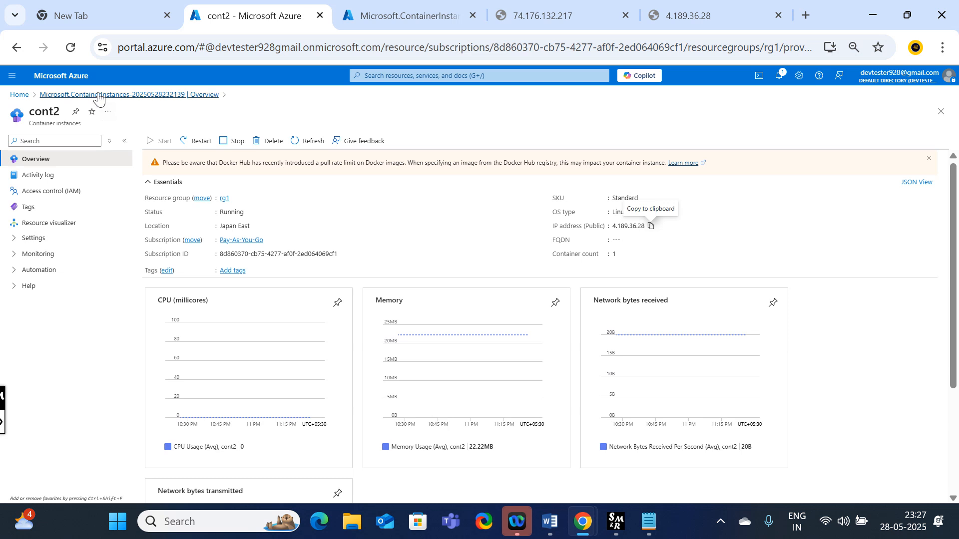
click(98, 97)
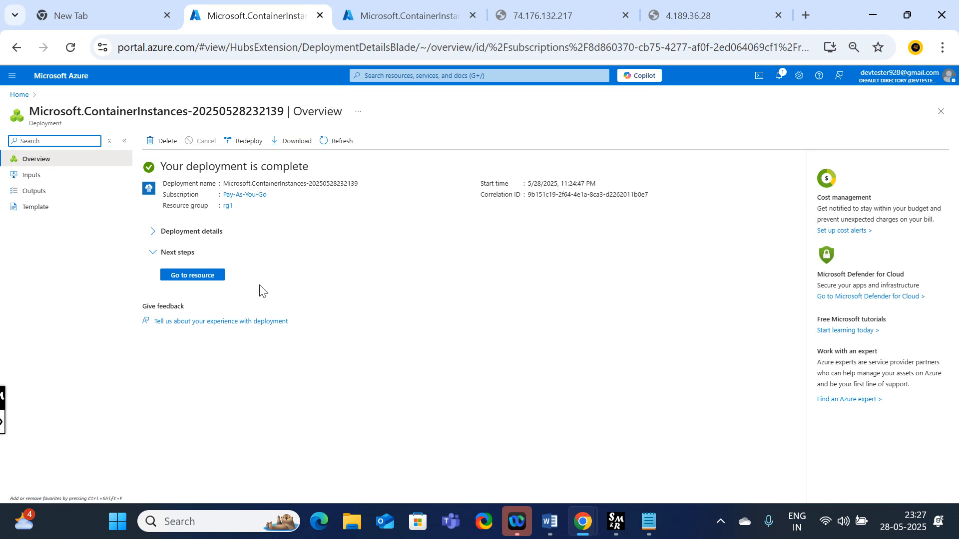
click(198, 279)
click(398, 15)
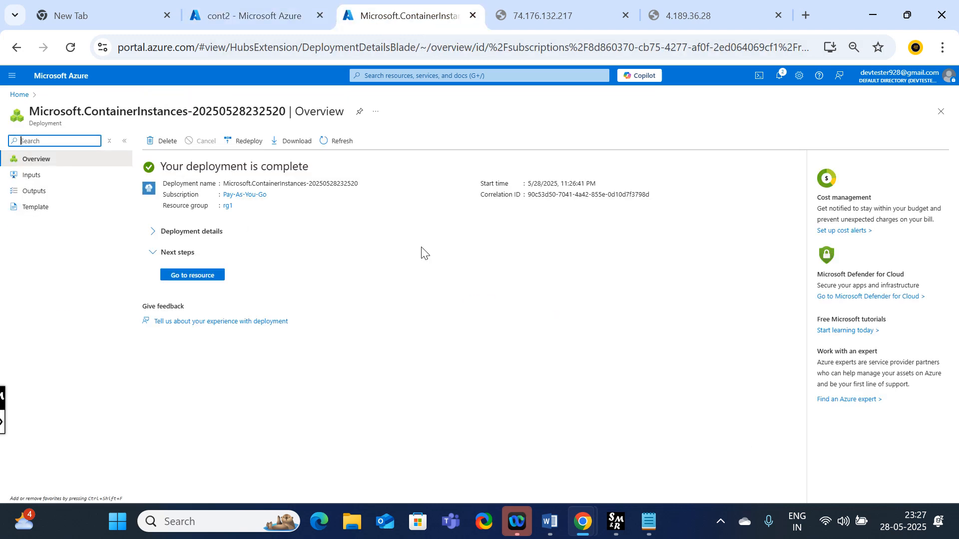
click(199, 279)
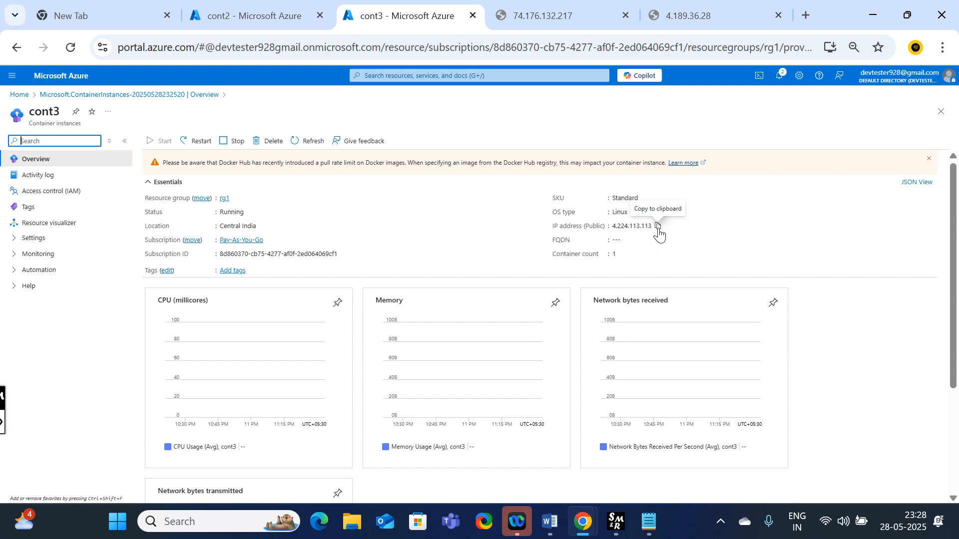
click(658, 226)
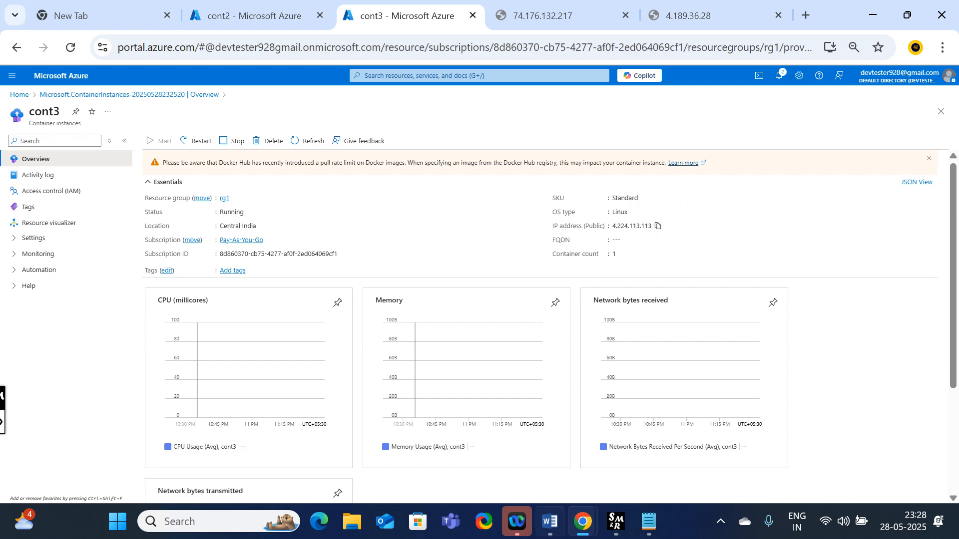
Load cont3's address 4.224.113.113 in a new Incognito tab, continue to the non-HTTPS site, and check the page heading.
mouse_move(588, 524)
click(667, 437)
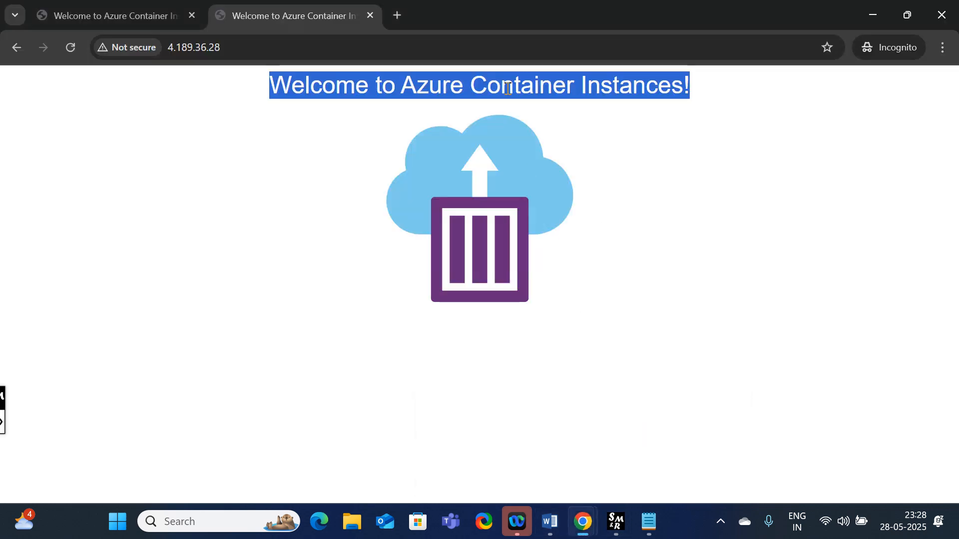
click(398, 15)
key(ctrl+v)
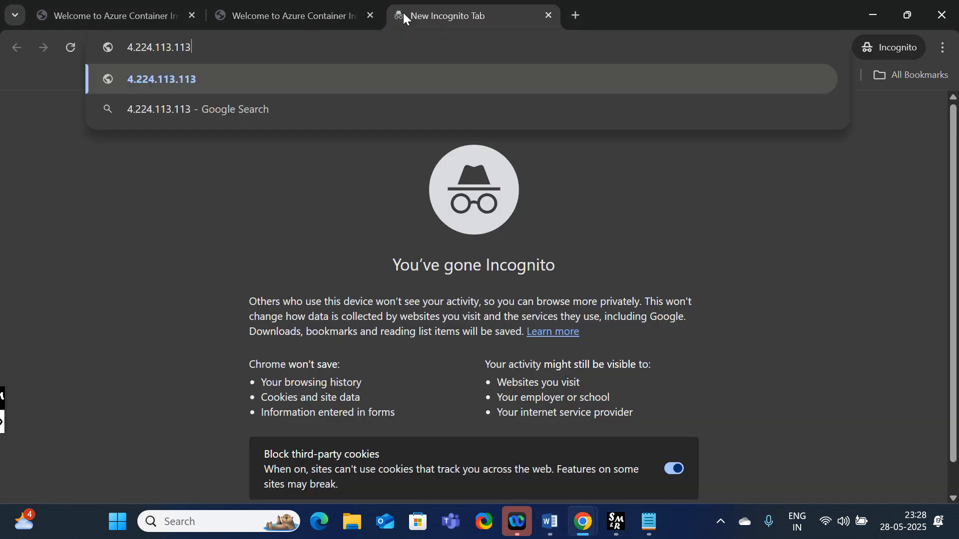
key(Return)
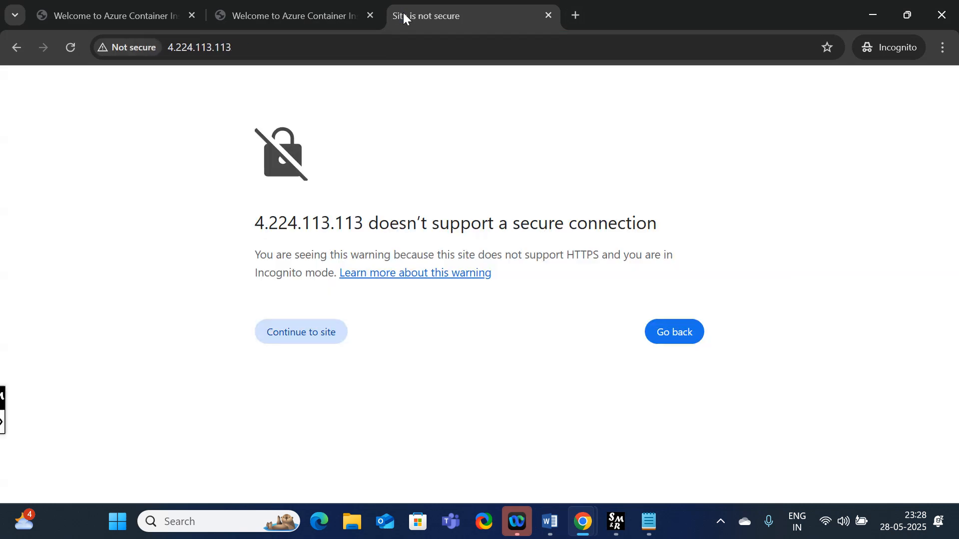
click(322, 339)
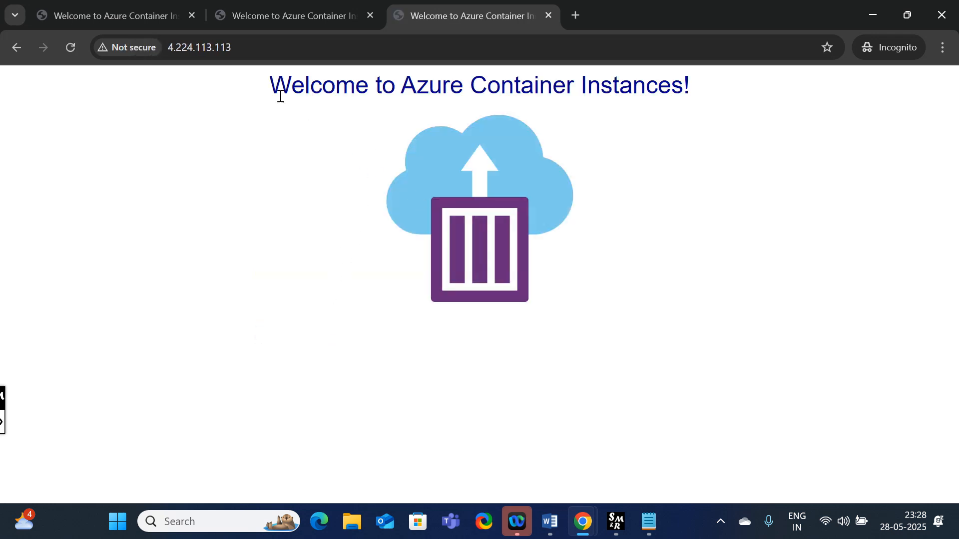
drag(280, 96, 705, 86)
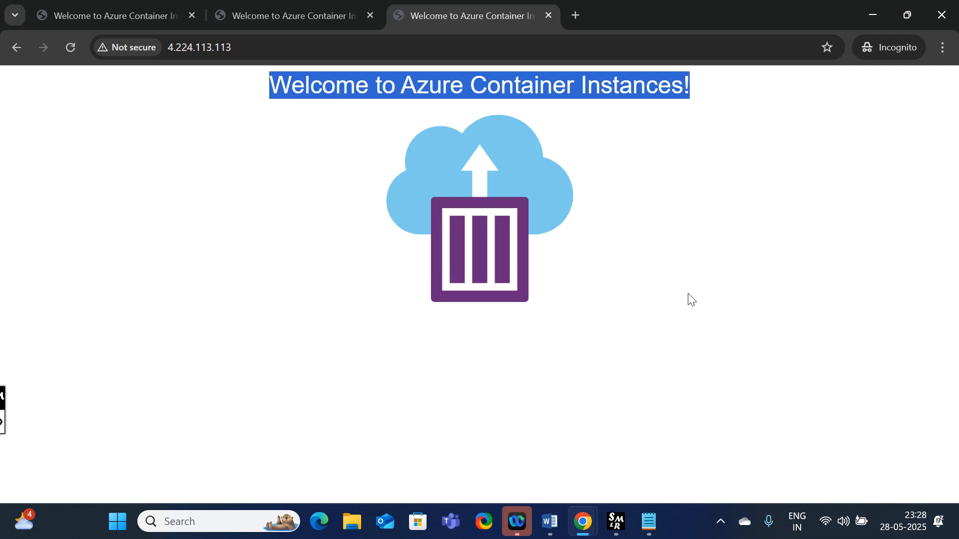
Go back to the Azure portal and compare the overview pages of cont2 and cont3.
click(873, 14)
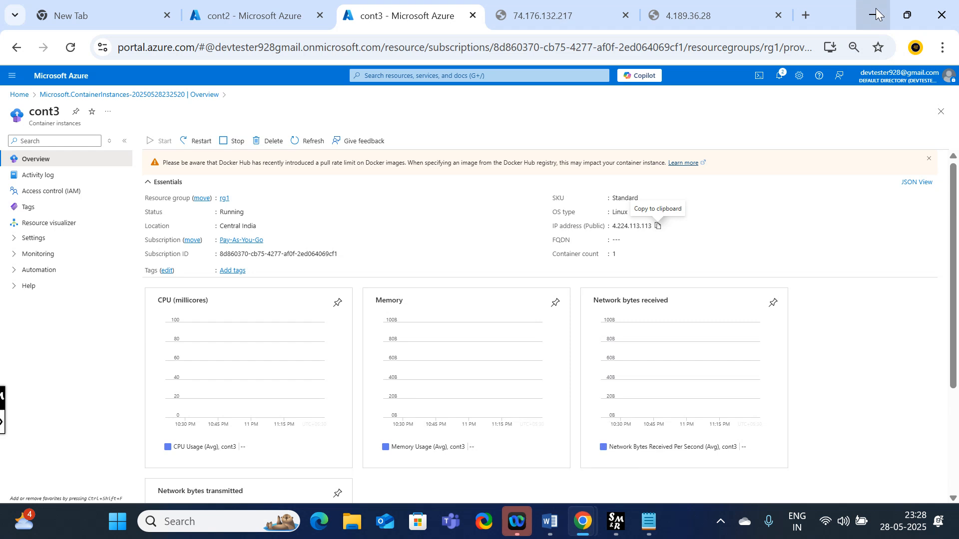
click(221, 8)
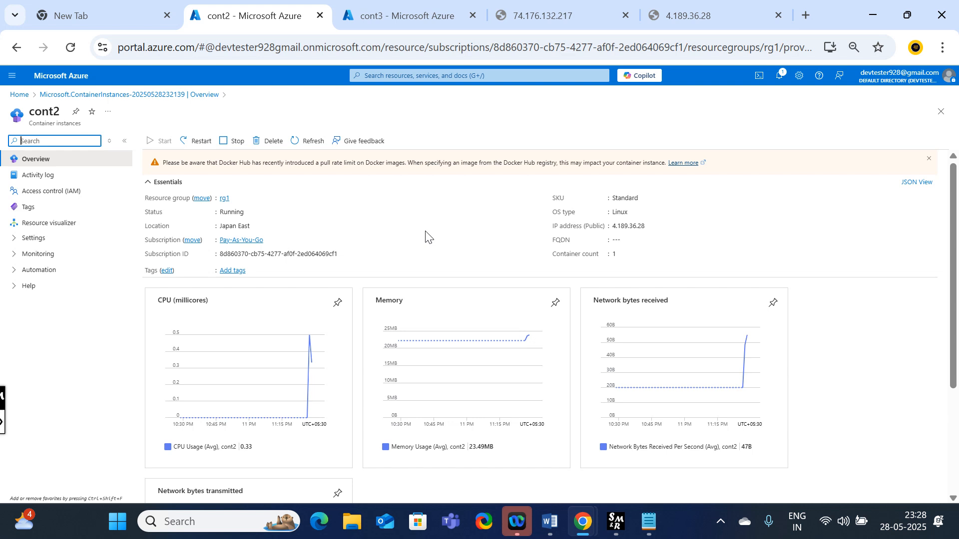
click(401, 8)
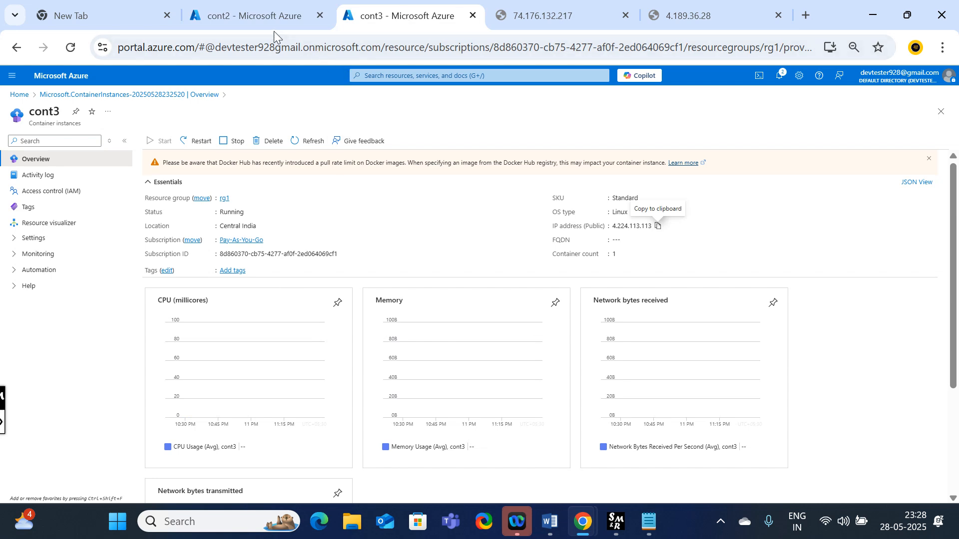
mouse_move(273, 29)
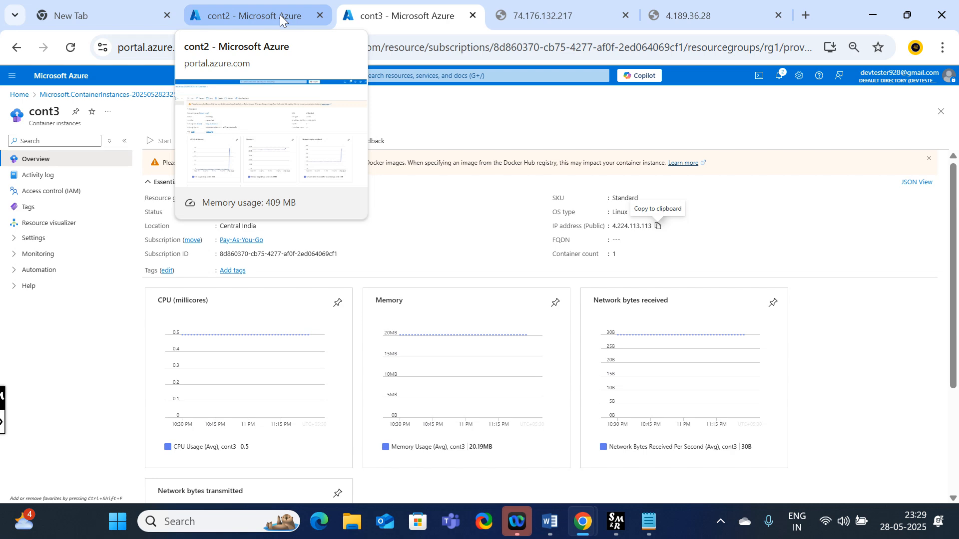
click(279, 14)
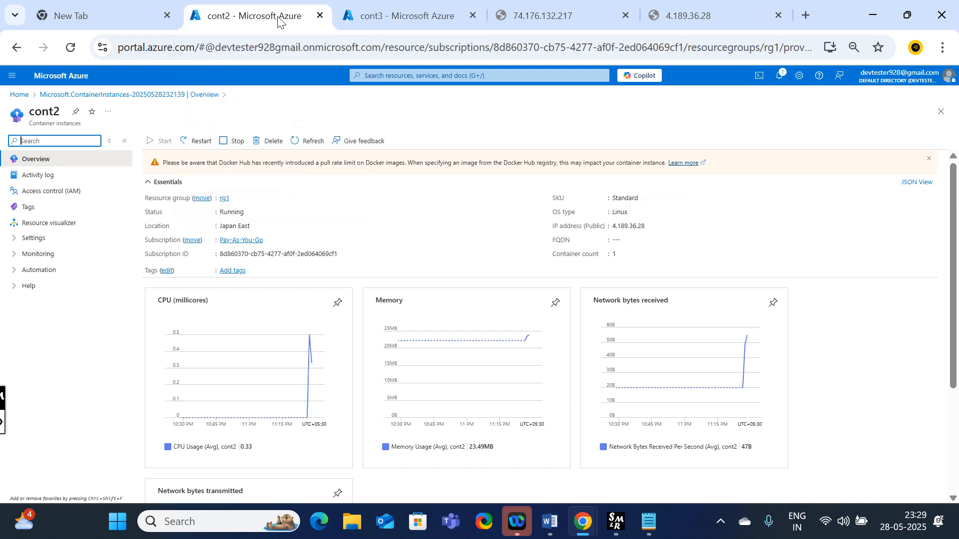
Go from cont2 to the portal home and open resource group rg1 from the resource groups list.
click(95, 95)
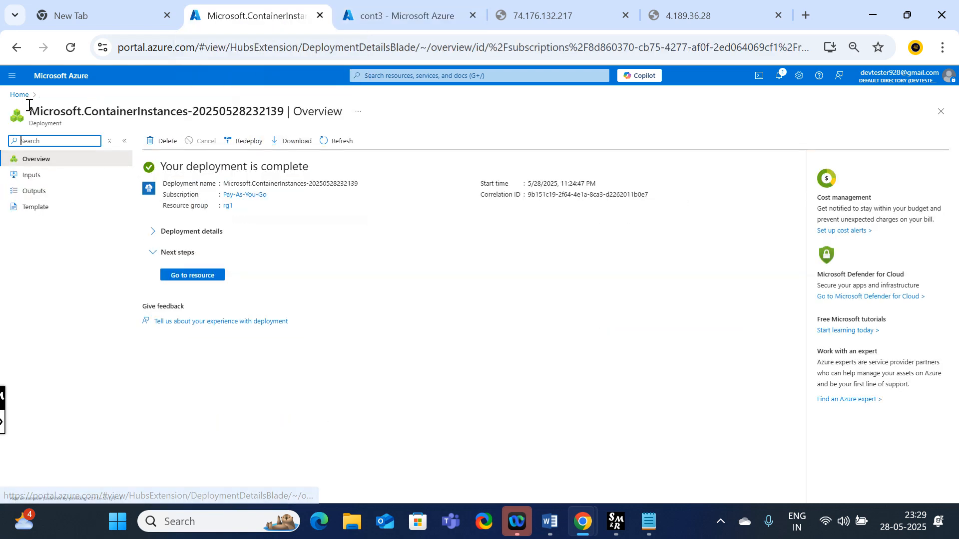
click(23, 96)
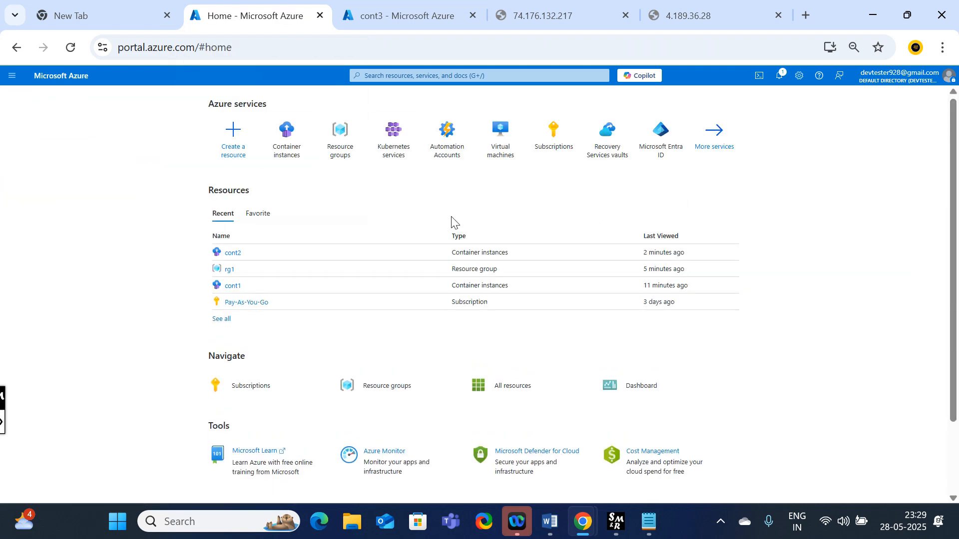
click(352, 153)
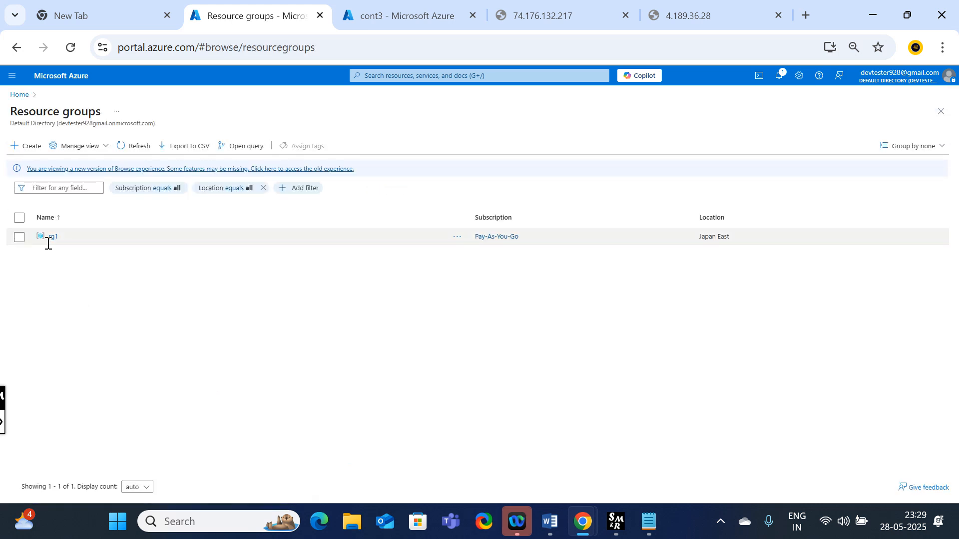
click(49, 243)
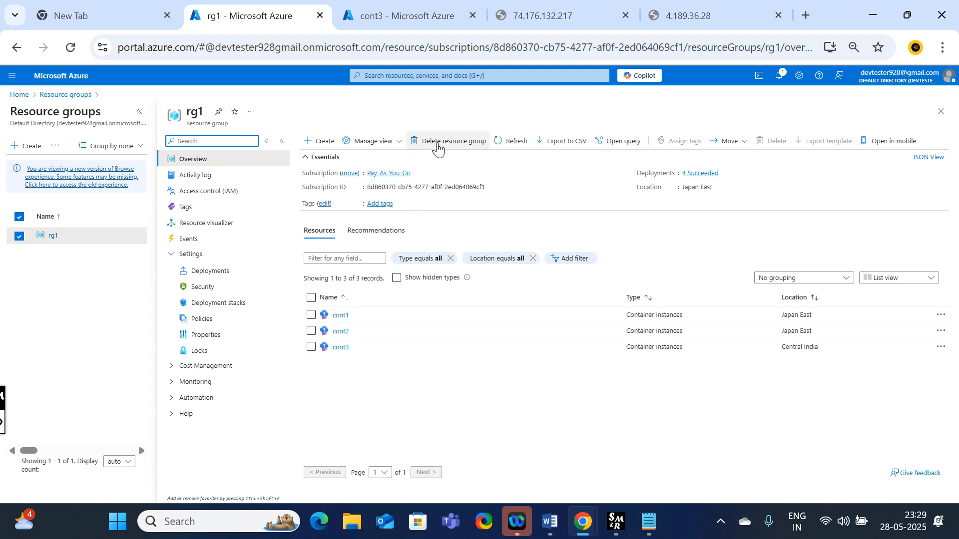
Delete resource group rg1 together with its dependent container instances, entering rg1 as the confirmation name and approving the permanent deletion.
click(435, 141)
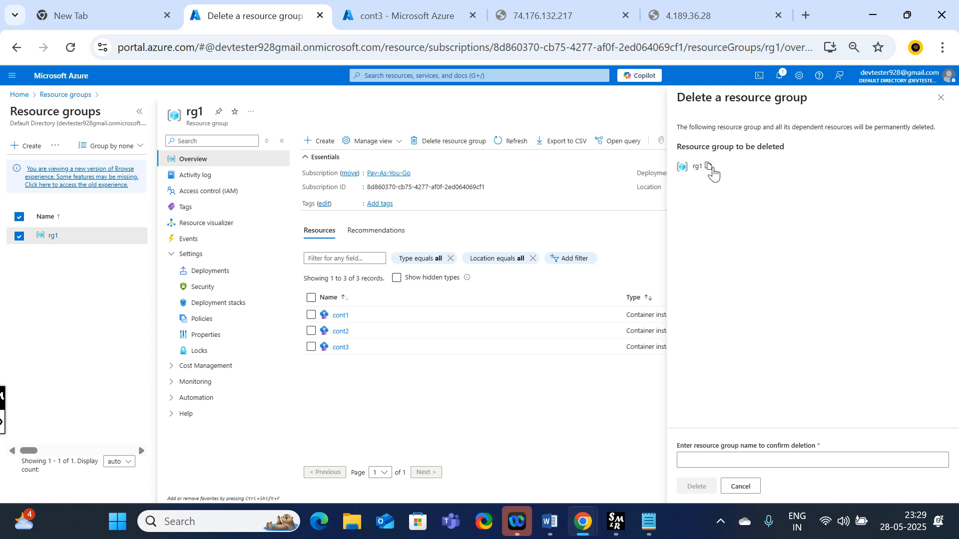
click(721, 459)
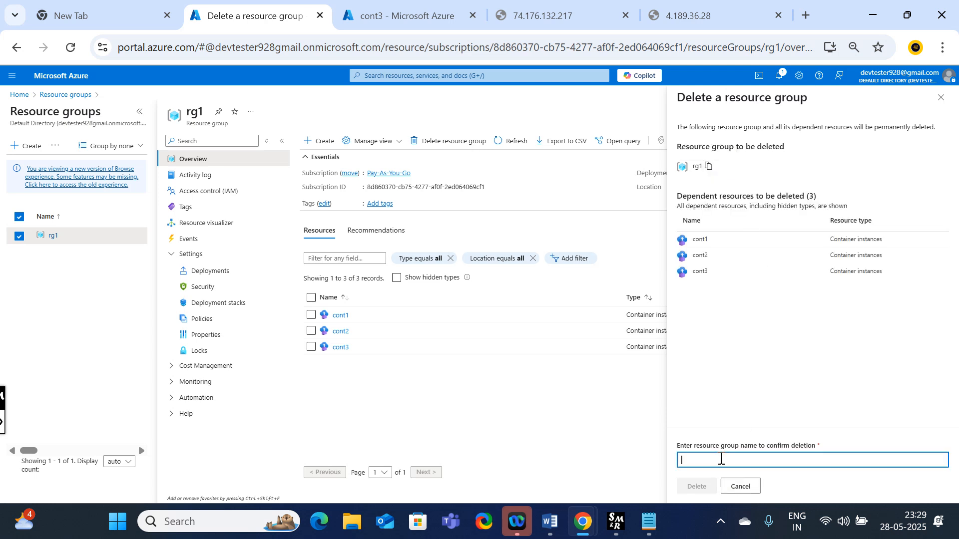
key(ctrl+v)
click(708, 166)
triple_click(738, 463)
key(ctrl+v)
click(702, 488)
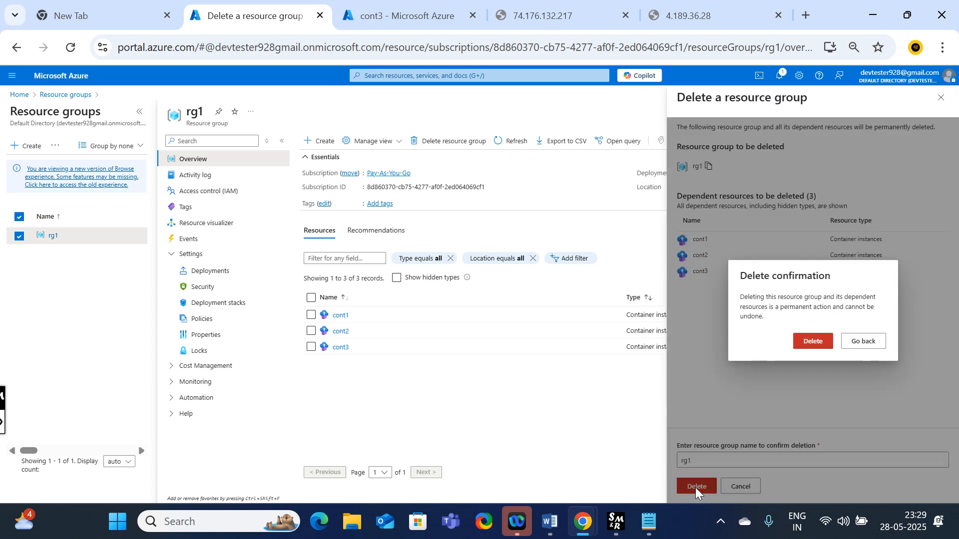
click(814, 342)
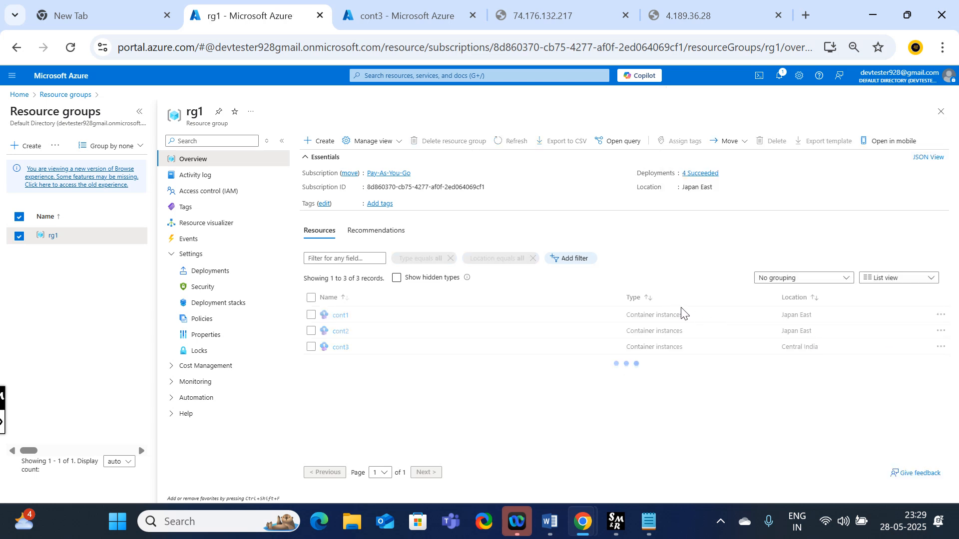